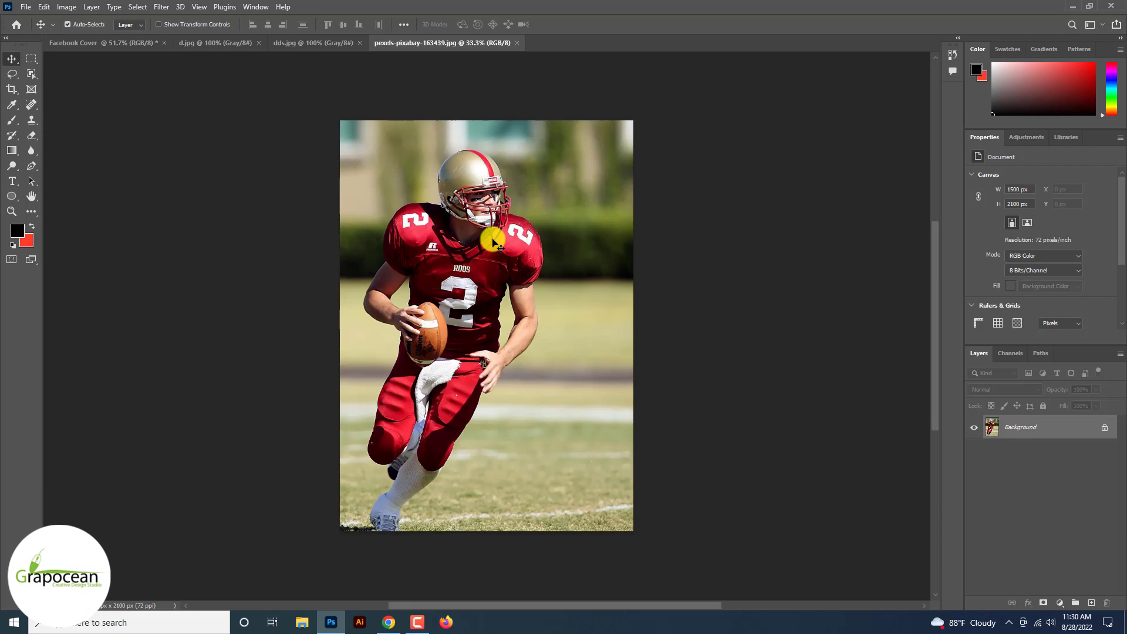
scroll(493, 242, up, 5)
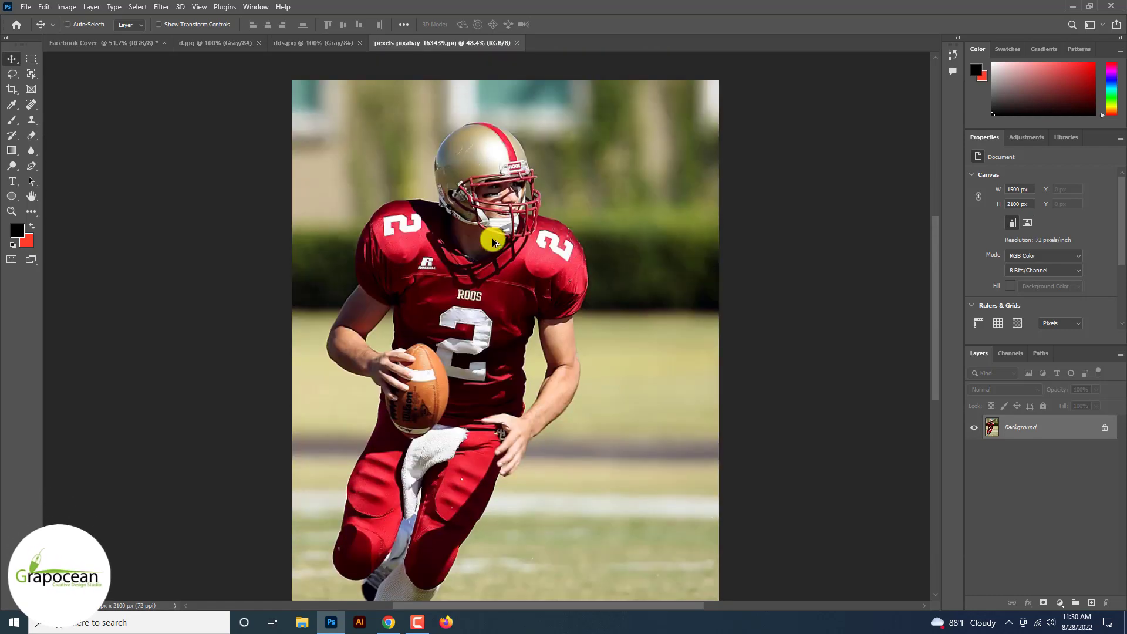
scroll(491, 238, down, 3)
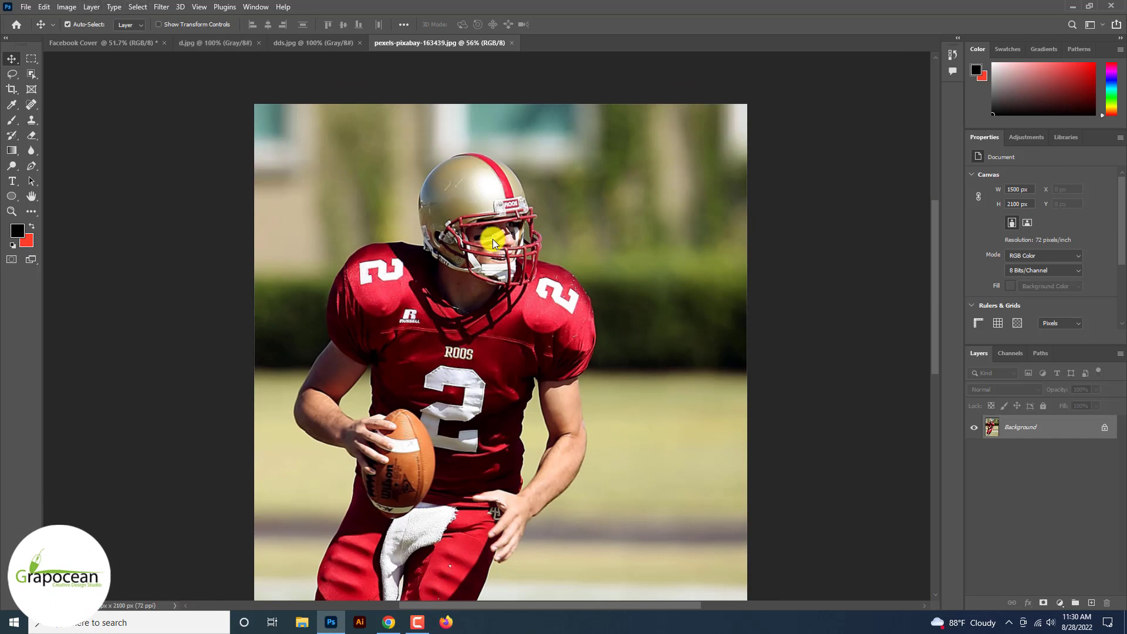
click(137, 7)
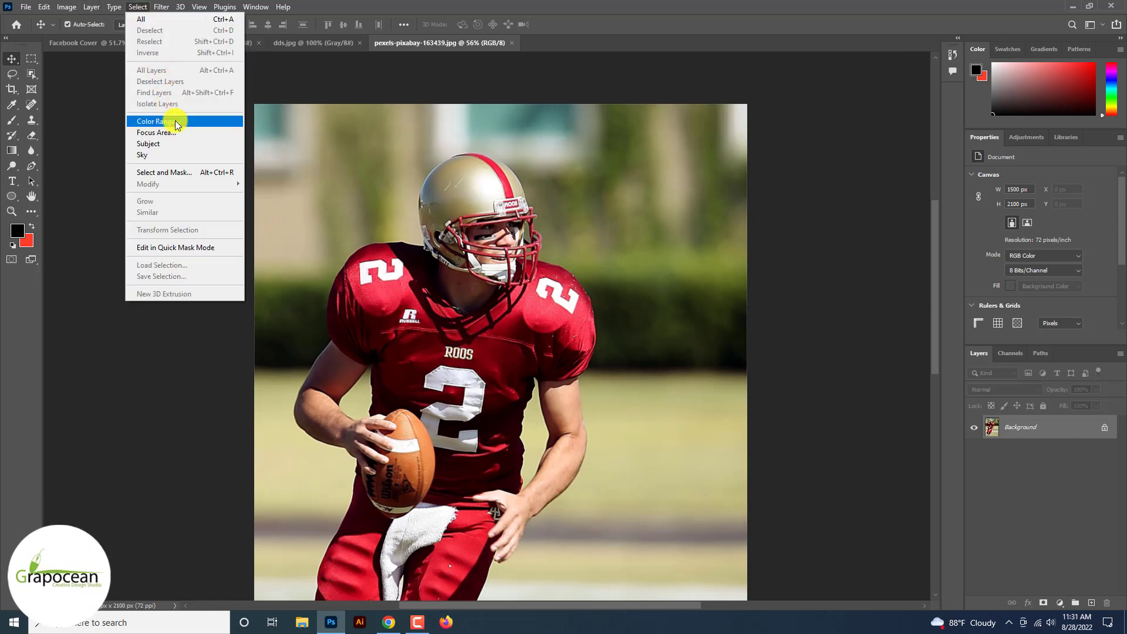
click(174, 121)
click(491, 124)
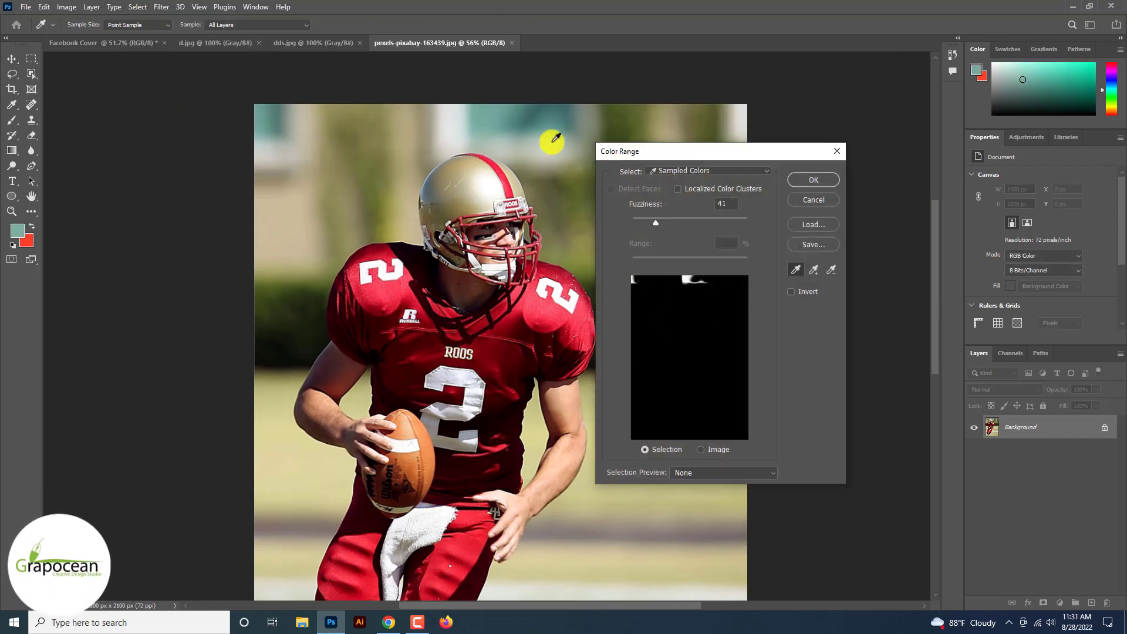
click(823, 200)
Step: Open the football player photo in Select and Mask and set the view mode to On White
click(31, 58)
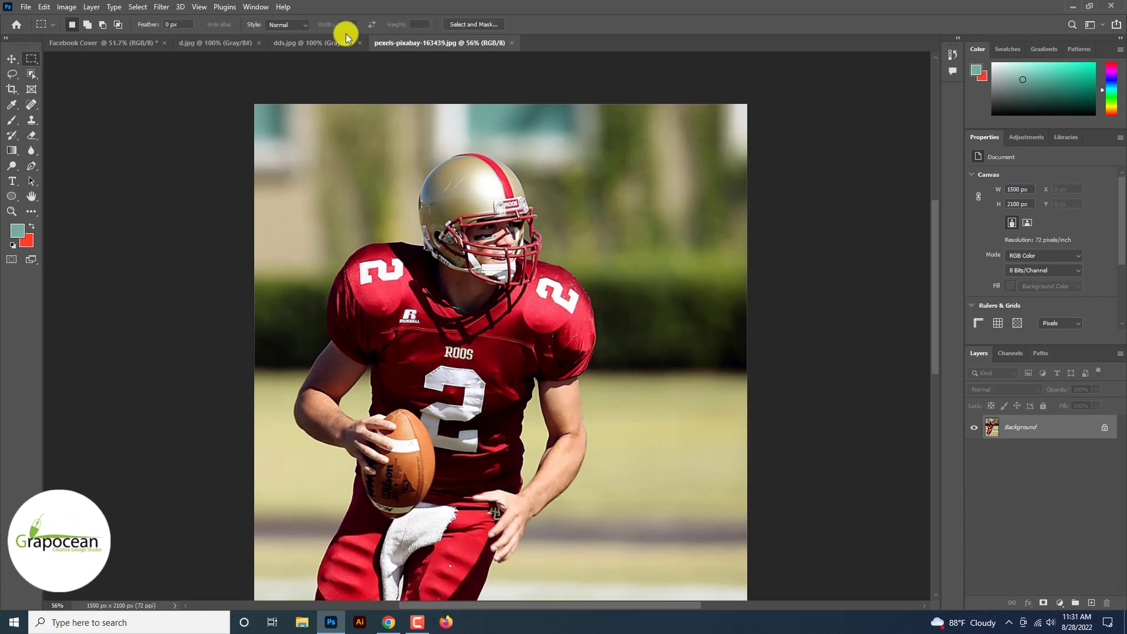
click(484, 26)
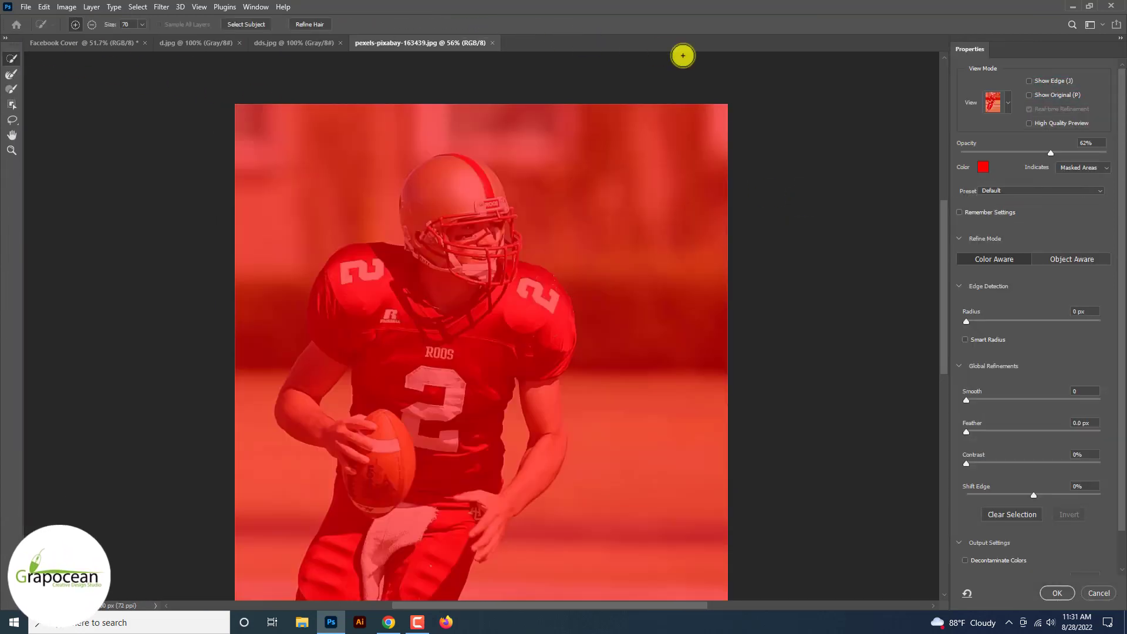
click(1001, 104)
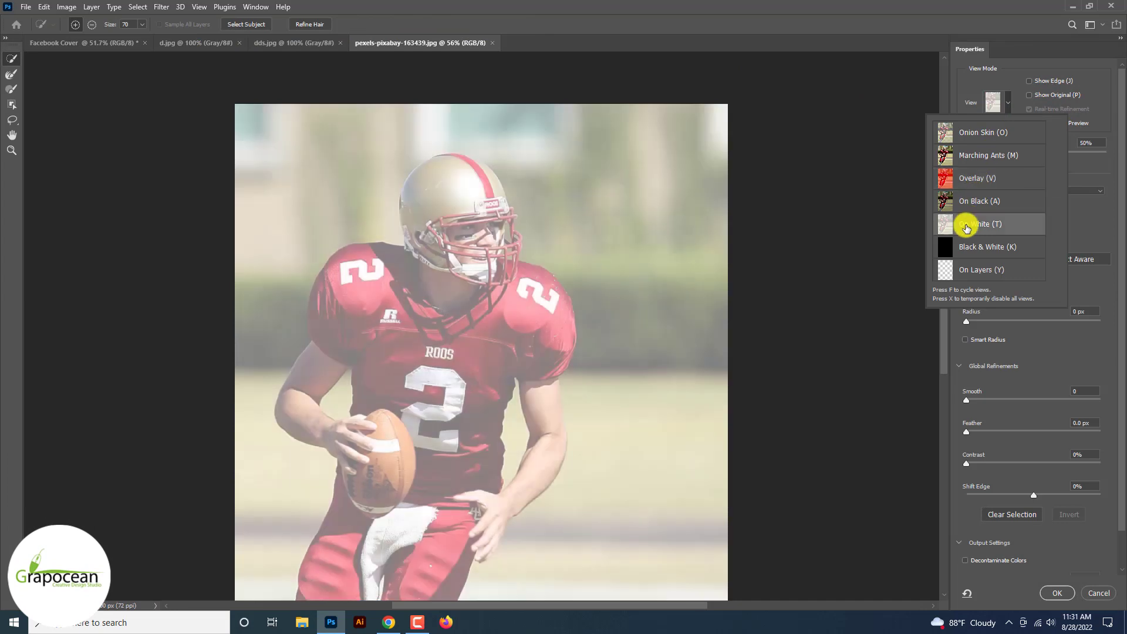
click(979, 224)
Step: Brush a quick selection over the whole player, covering jersey, legs, shoes, arms, hand and helmet
mouse_move(513, 320)
mouse_down()
mouse_move(546, 295)
mouse_move(482, 289)
mouse_up()
mouse_move(392, 287)
mouse_down()
mouse_move(304, 396)
mouse_move(334, 439)
mouse_move(388, 461)
mouse_move(402, 452)
mouse_move(377, 488)
mouse_move(357, 472)
mouse_move(347, 535)
mouse_move(378, 553)
mouse_move(443, 524)
mouse_move(461, 486)
mouse_move(413, 504)
mouse_move(482, 277)
mouse_up()
mouse_move(432, 334)
mouse_down()
mouse_move(400, 394)
mouse_move(482, 365)
mouse_move(458, 430)
mouse_up()
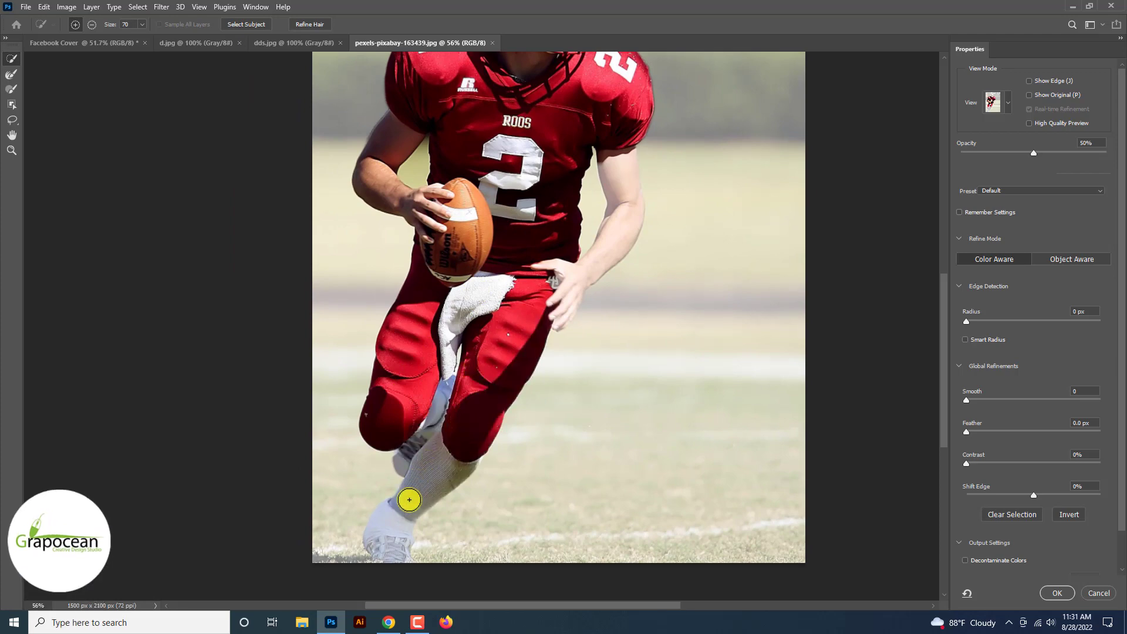
drag(411, 514, 455, 398)
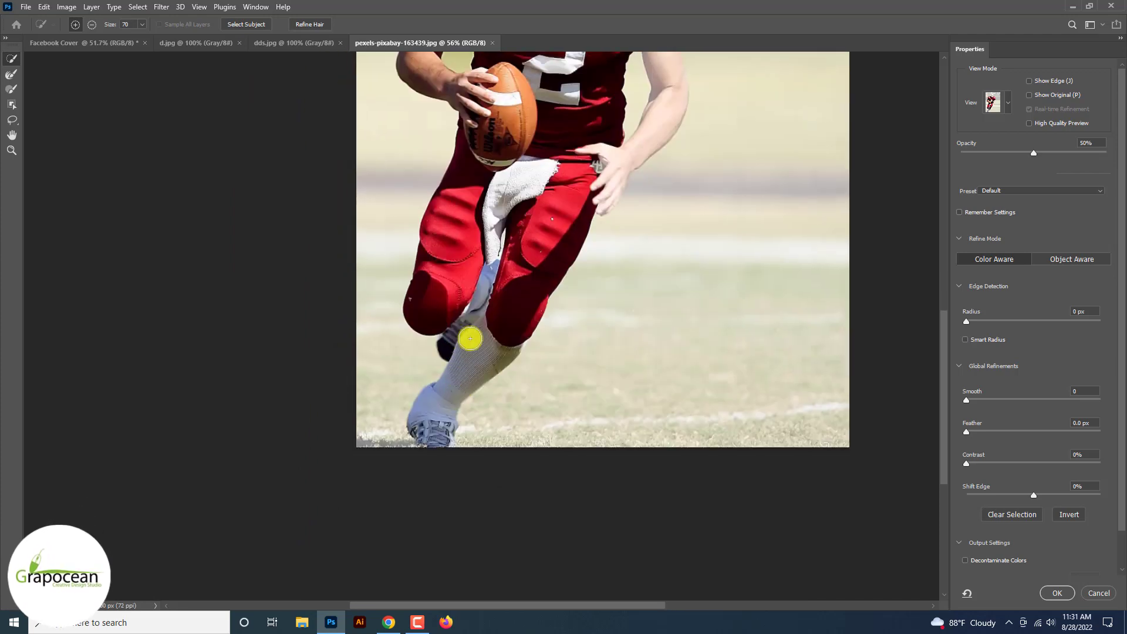
drag(547, 279, 480, 386)
drag(531, 306, 546, 278)
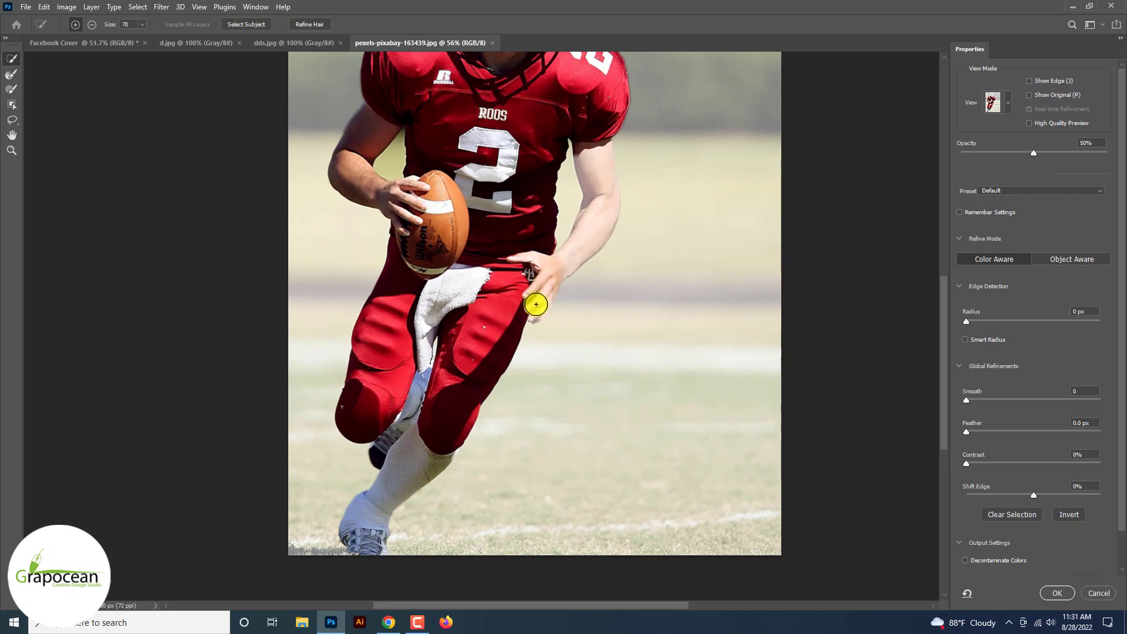
mouse_move(582, 240)
mouse_down()
mouse_move(599, 173)
mouse_move(562, 270)
mouse_up()
drag(485, 109, 508, 141)
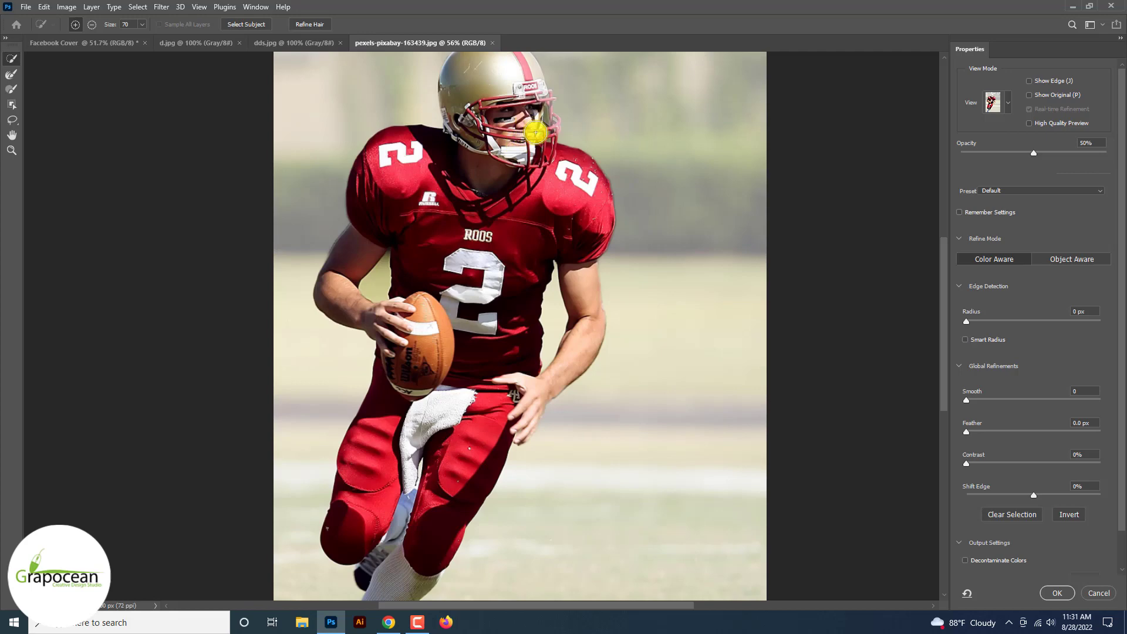
drag(458, 183, 438, 287)
Step: Switch the mask preview to Overlay and check the selection around the helmet and face mask
scroll(494, 246, up, 5)
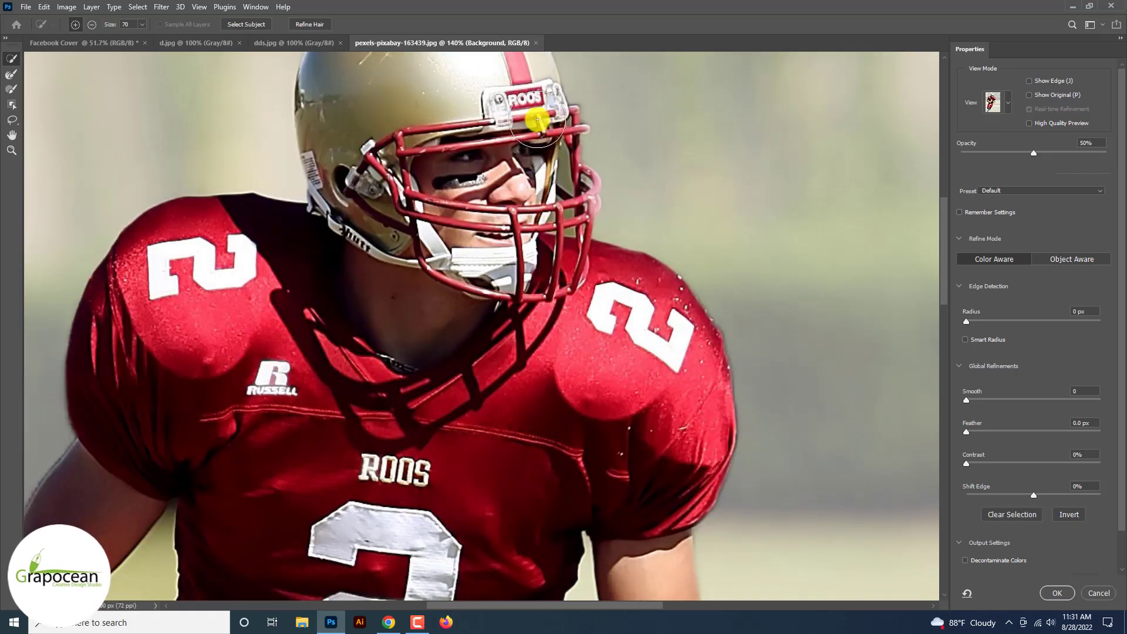
drag(493, 116, 490, 271)
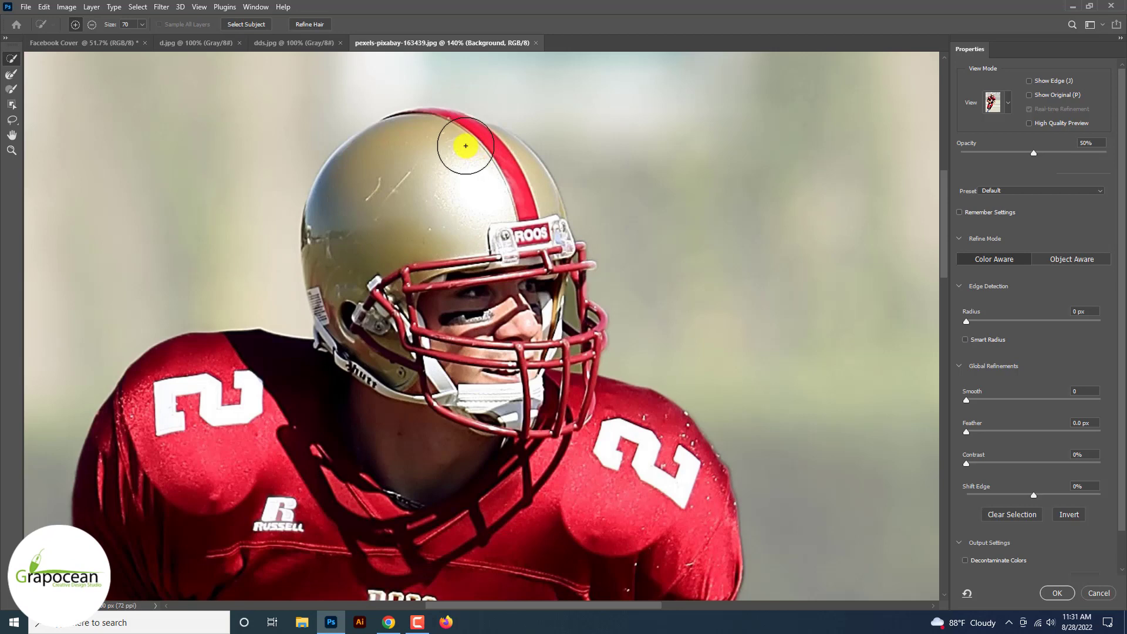
click(1008, 111)
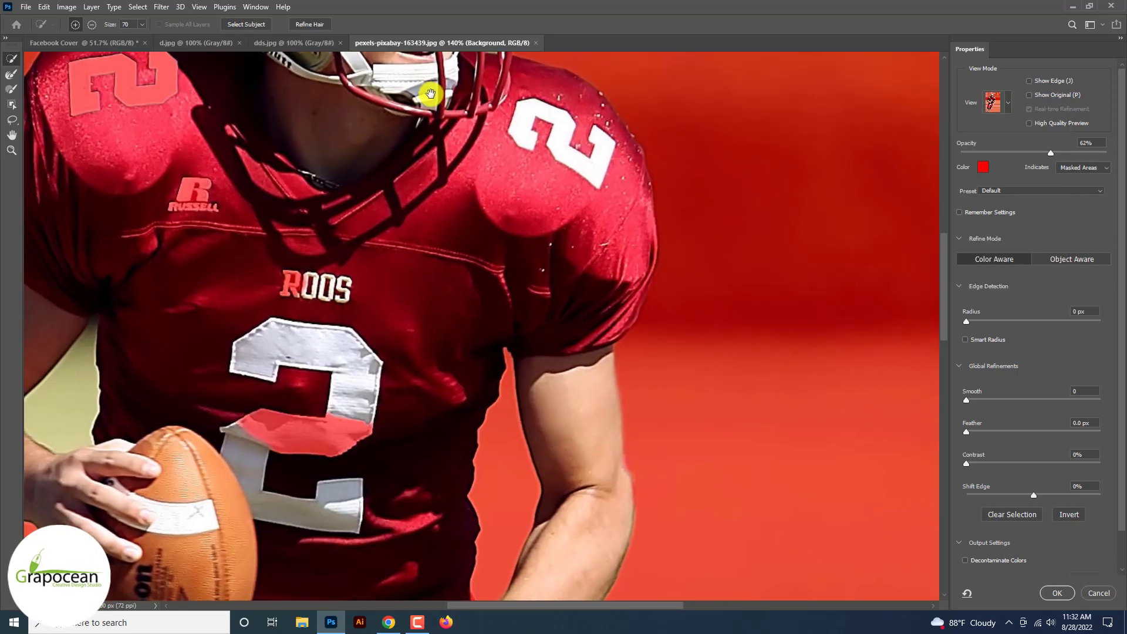
drag(430, 92, 526, 445)
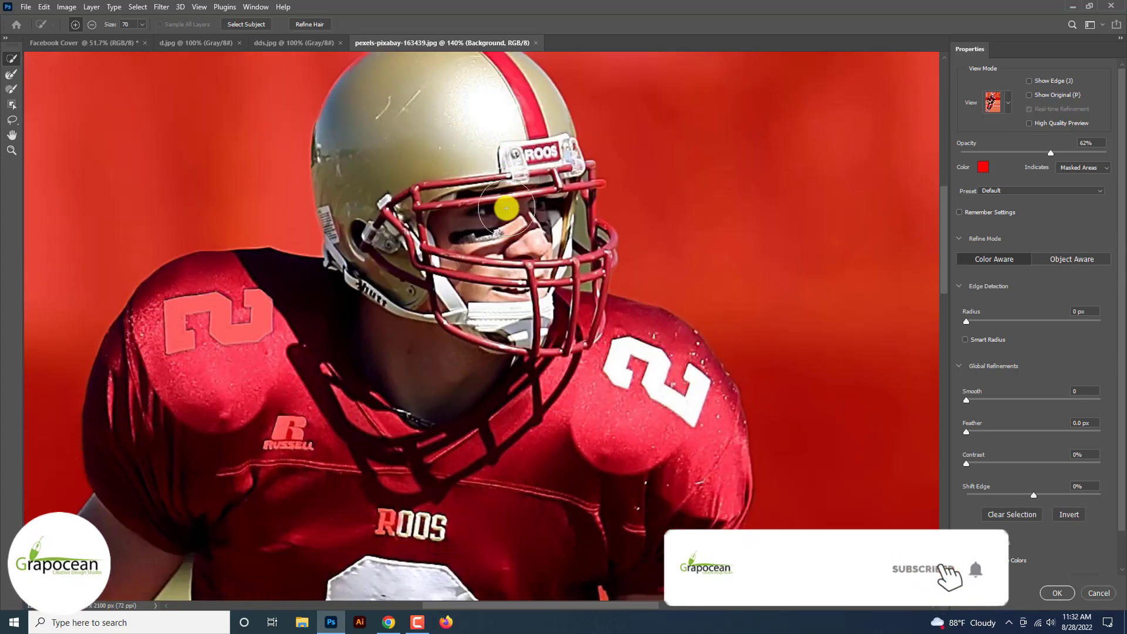
Step: Examine the cutout edges along the player's arms, hand, legs and shoe at 100% zoom
scroll(453, 323, down, 5)
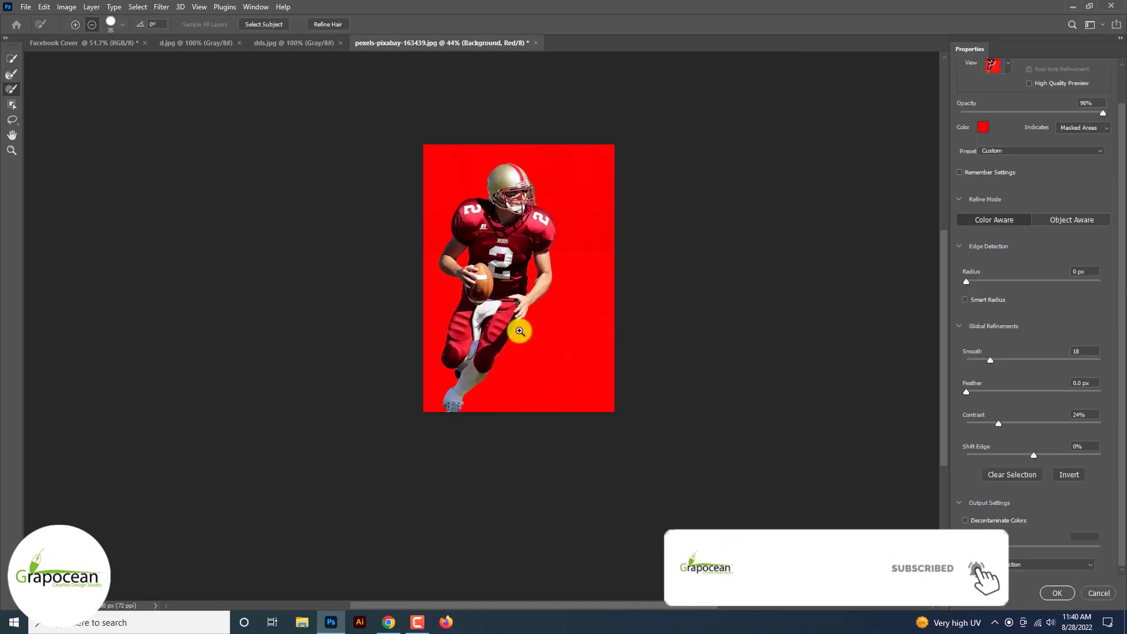
click(518, 279)
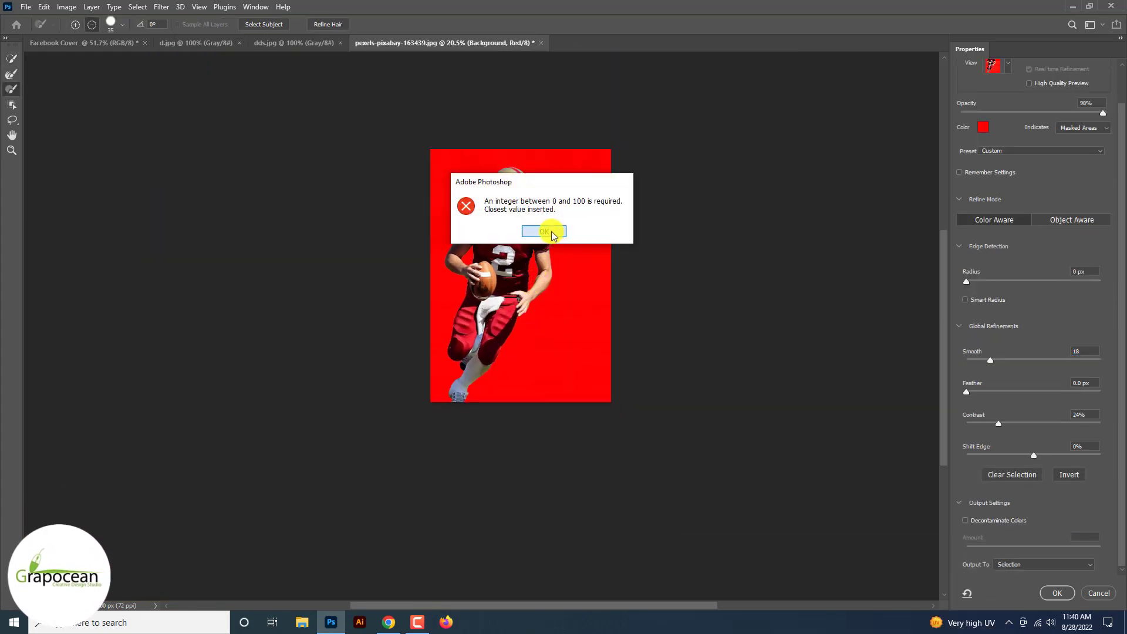
click(550, 232)
key(ctrl+space)
click(518, 246)
click(546, 229)
drag(508, 255, 611, 340)
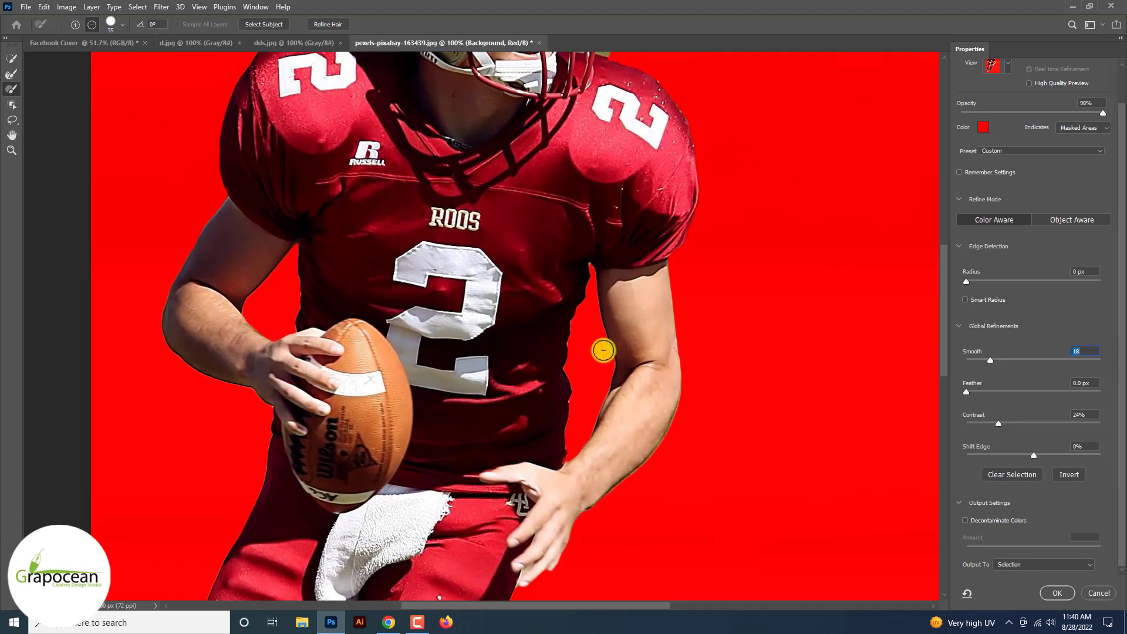
key(space)
drag(584, 379, 581, 194)
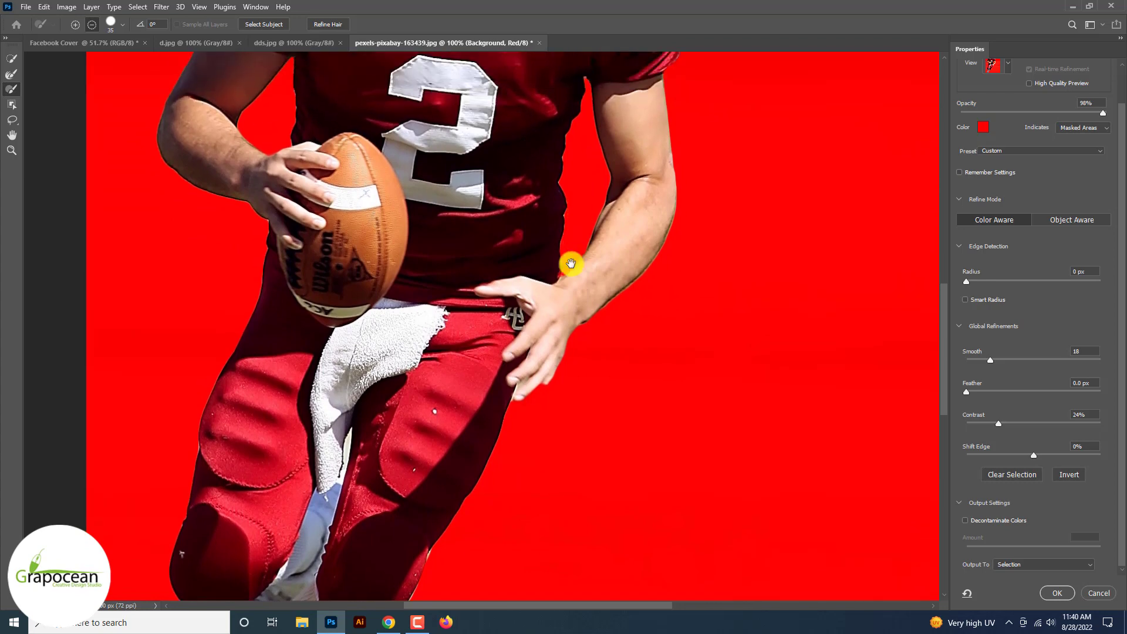
drag(571, 264, 501, 505)
drag(500, 314, 536, 108)
drag(485, 407, 496, 234)
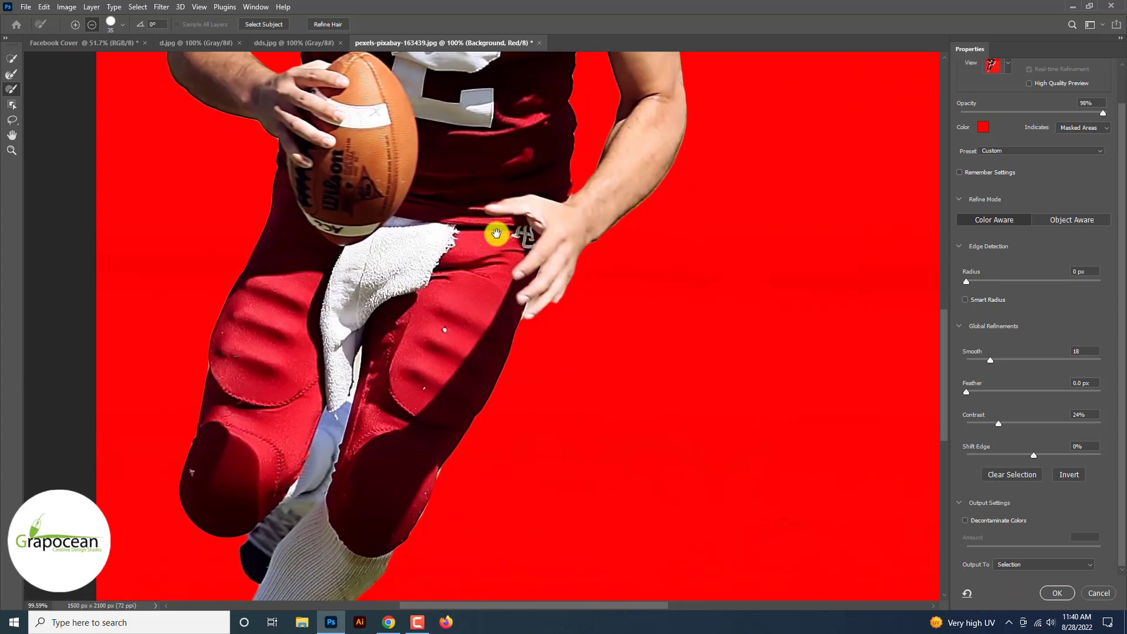
drag(439, 385, 434, 269)
drag(340, 484, 403, 318)
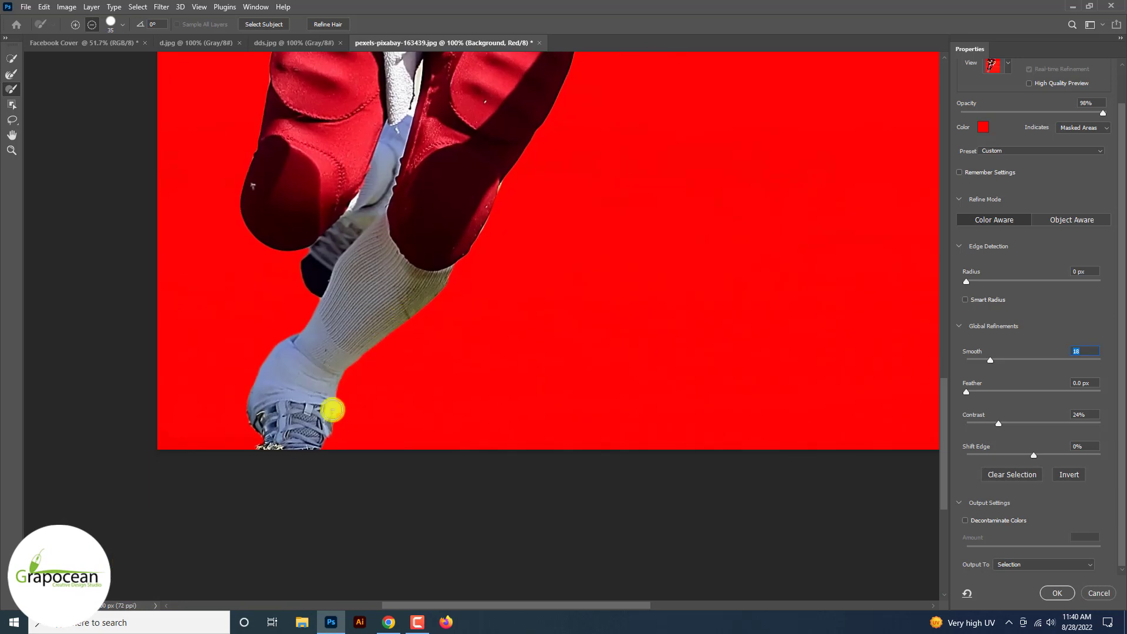
Step: Paint the shoe's edge back into the selection and output the result as a New Layer with Layer Mask
mouse_move(332, 410)
mouse_down()
mouse_move(318, 463)
mouse_move(305, 439)
mouse_move(330, 417)
mouse_move(322, 468)
mouse_up()
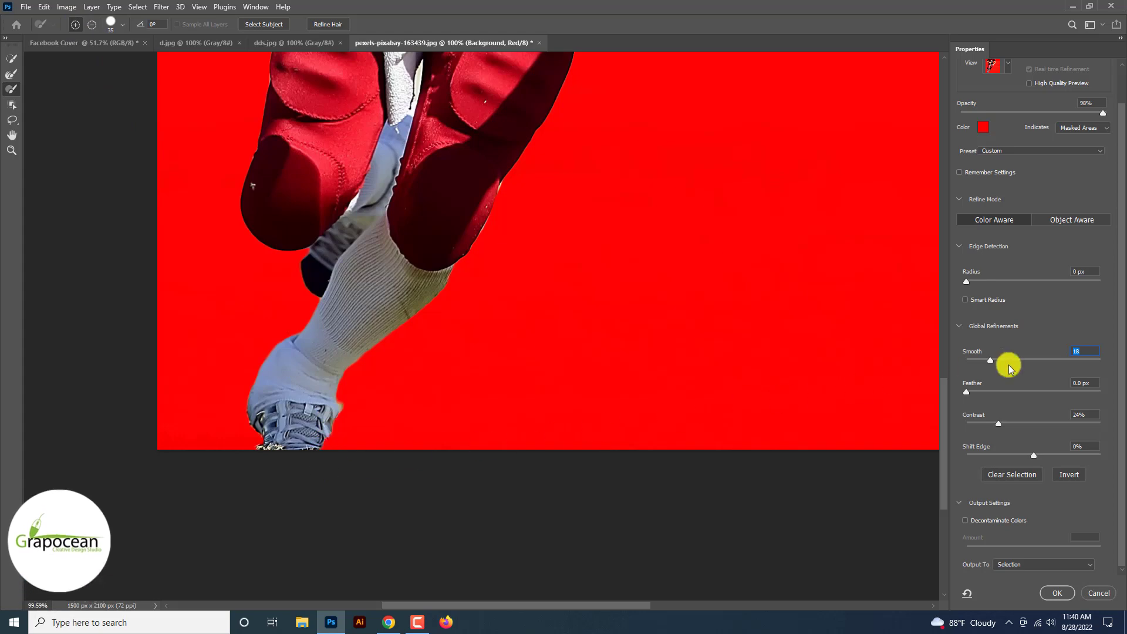
click(1048, 564)
click(1050, 583)
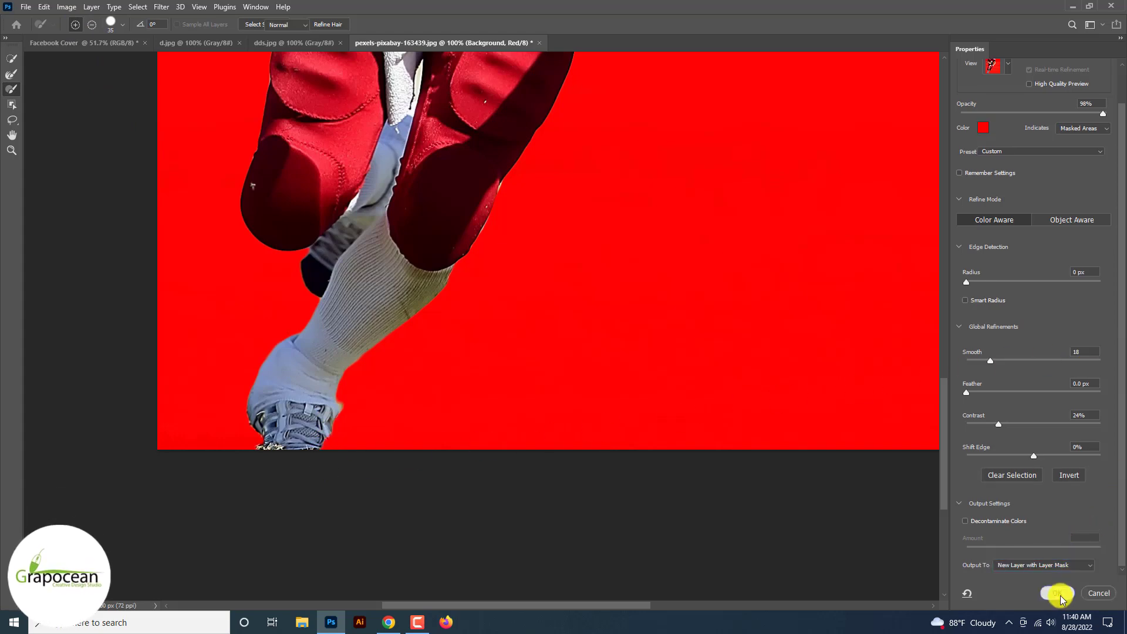
click(1058, 593)
key(ctrl+0)
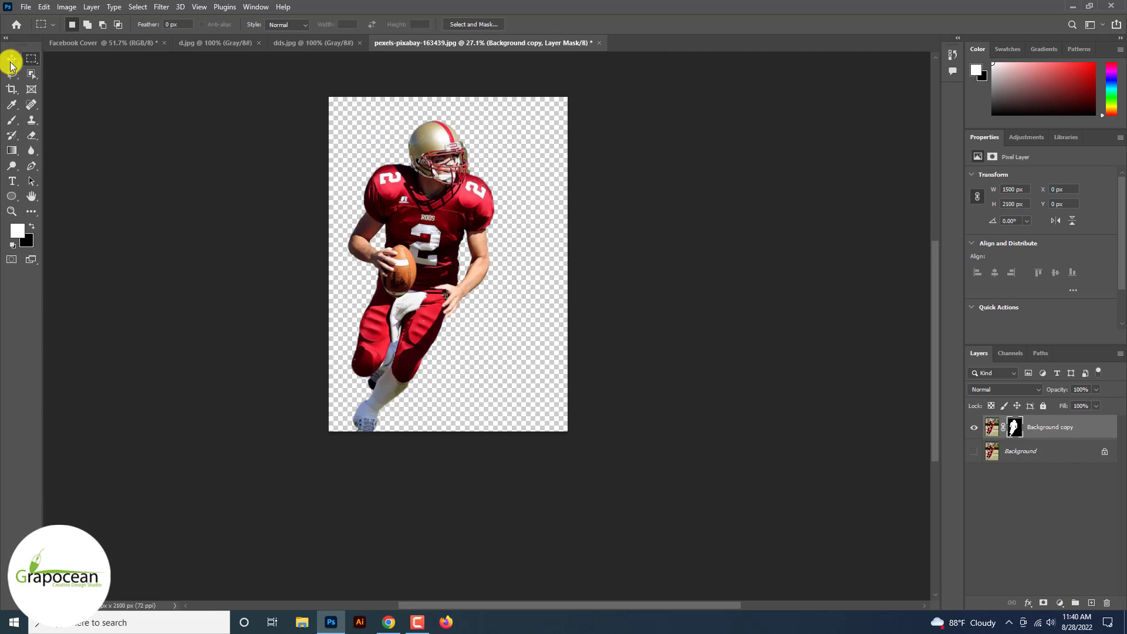
Step: Bring the player cutout into the Facebook Cover document and scale it down to about 682 × 954 px
click(12, 61)
drag(327, 126, 399, 315)
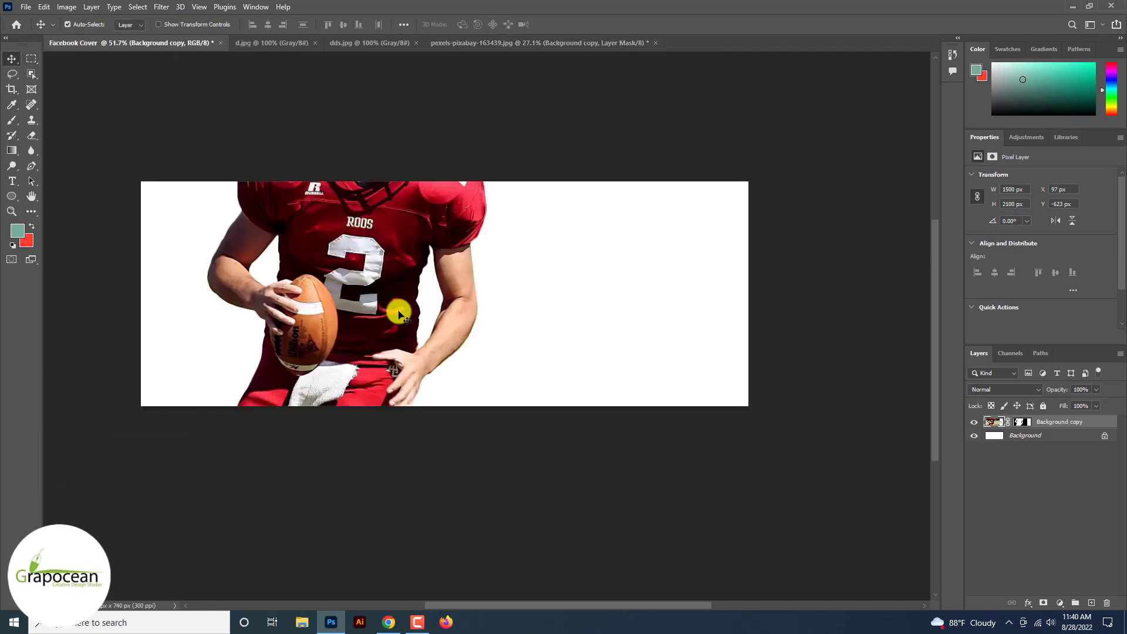
key(ctrl+t)
key(ctrl+0)
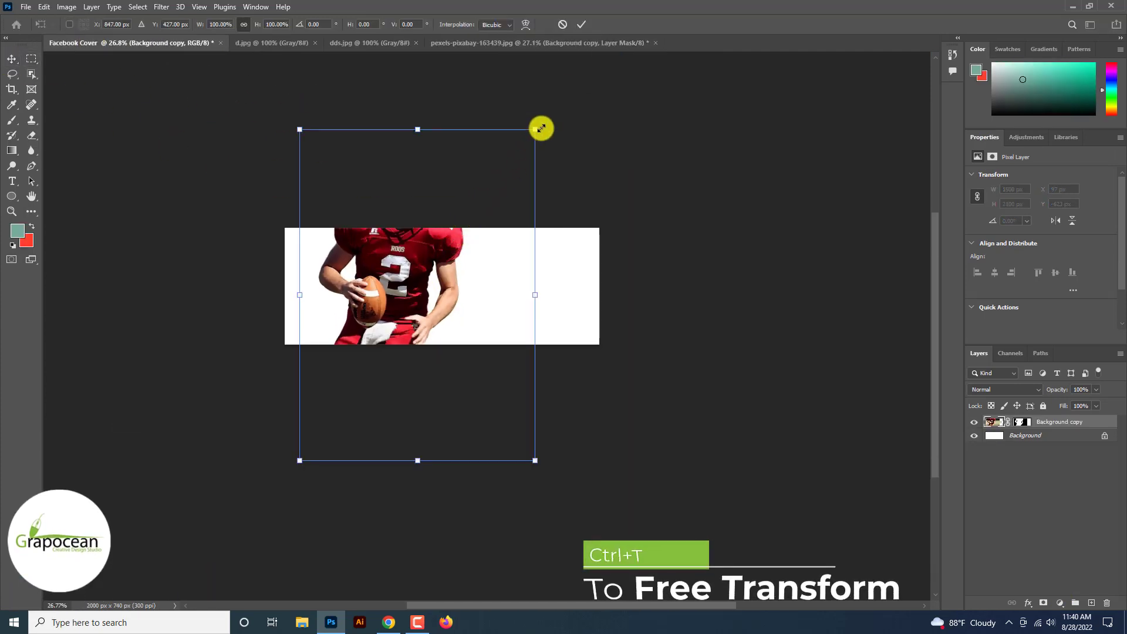
drag(534, 130, 499, 227)
scroll(500, 228, up, 7)
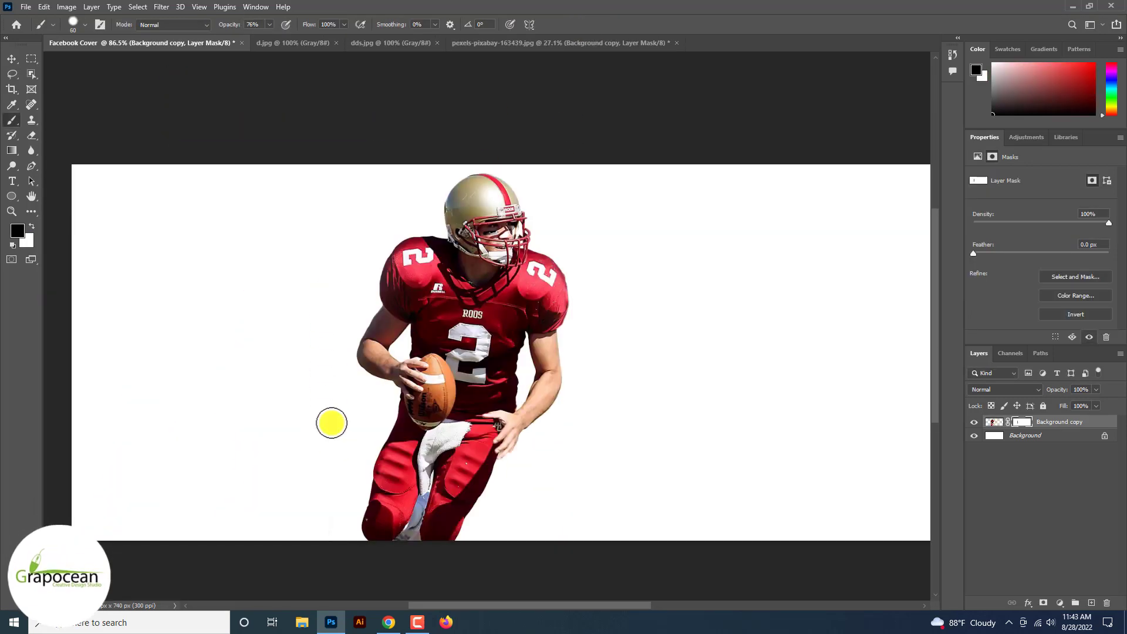
Step: Apply the layer mask permanently to the player layer
right_click(1019, 422)
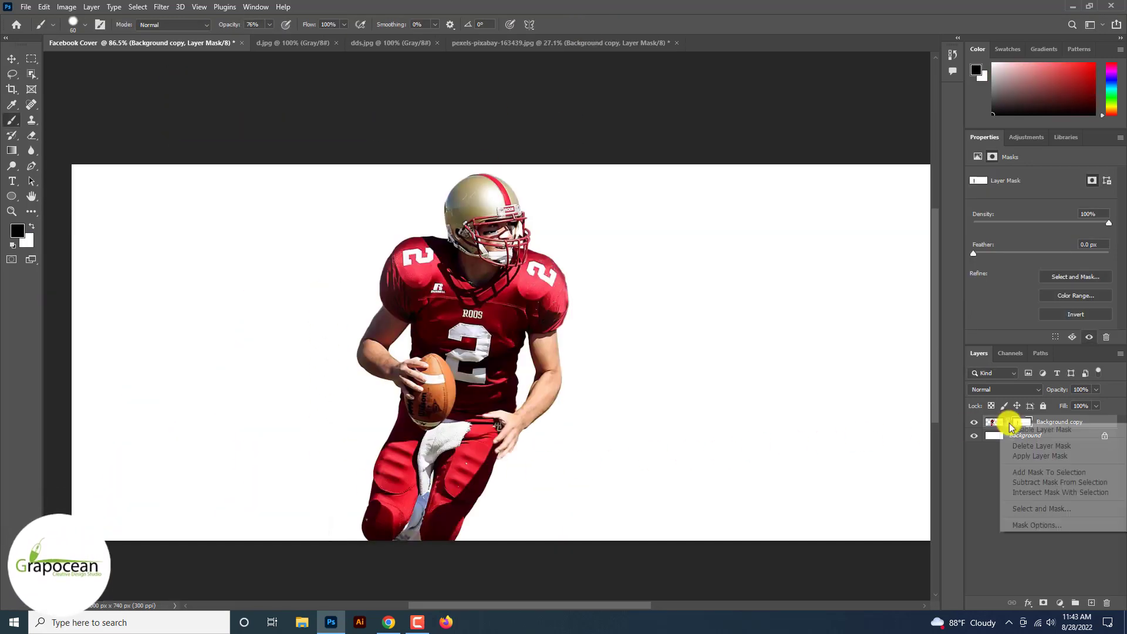
click(1029, 455)
scroll(538, 330, down, 3)
key(v)
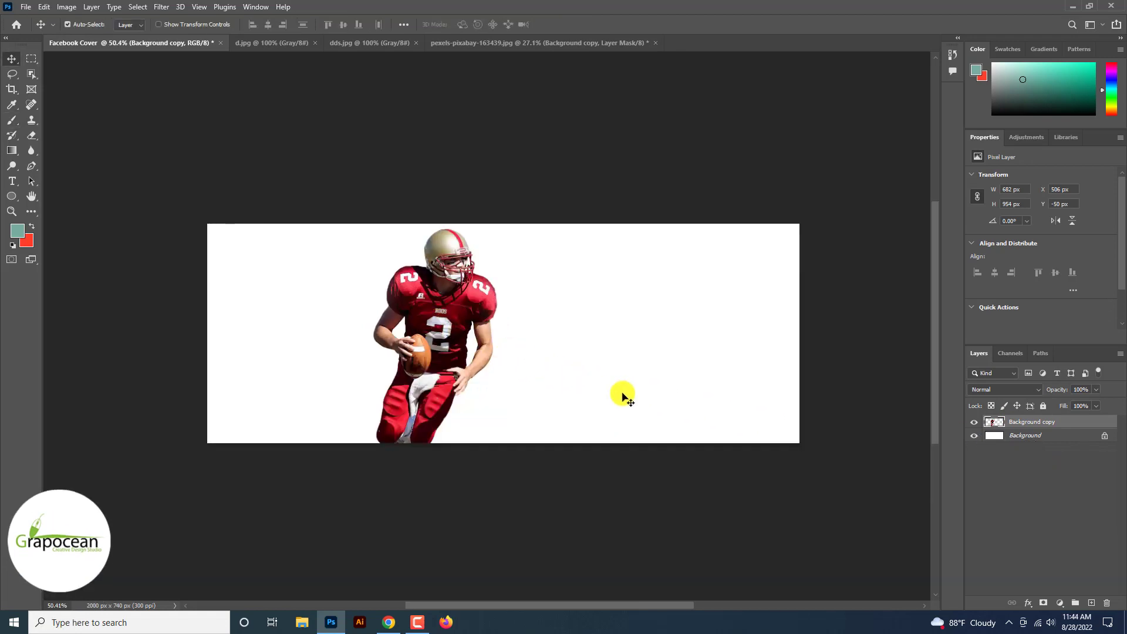
Step: Add a Gradient Fill adjustment layer directly above the Background layer
click(1024, 435)
click(1060, 603)
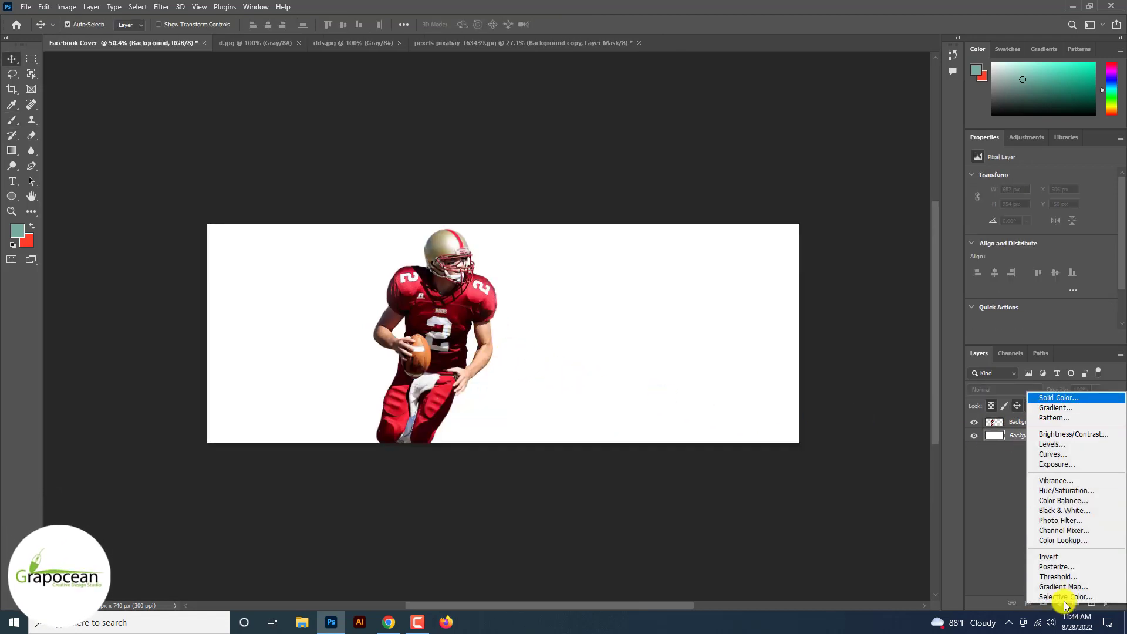
click(1067, 407)
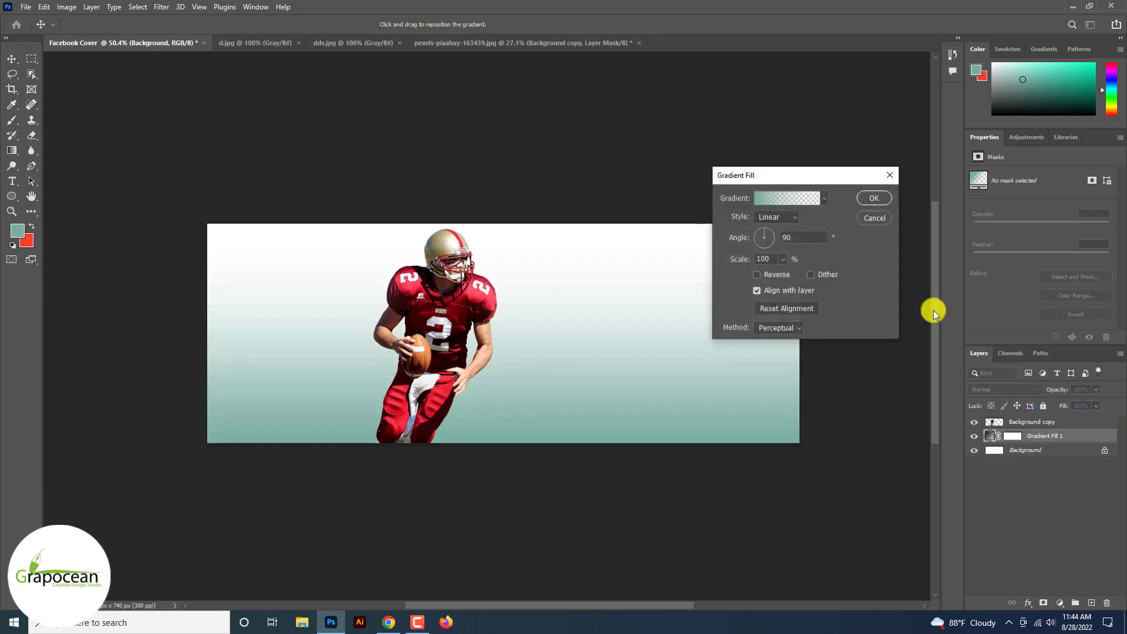
click(778, 201)
double_click(694, 380)
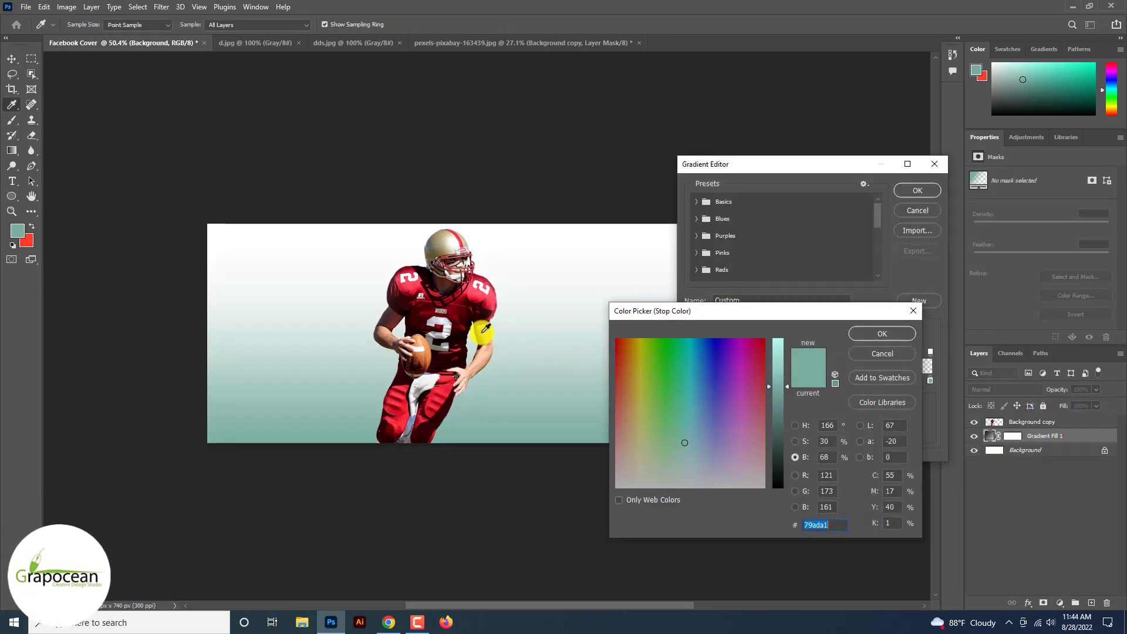
click(448, 321)
click(467, 311)
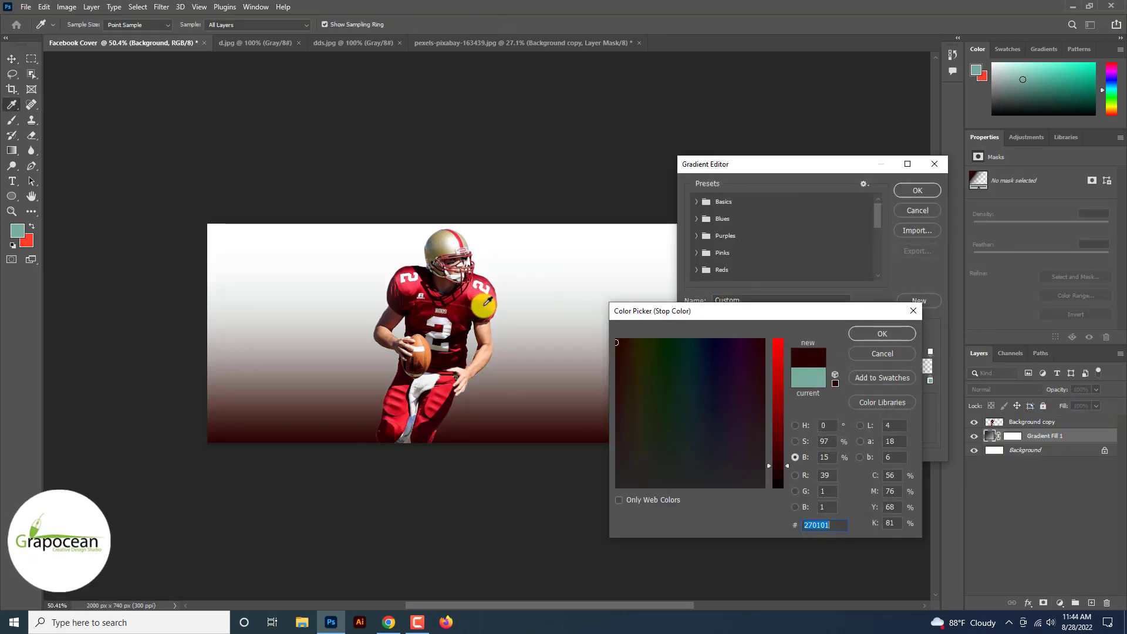
click(492, 304)
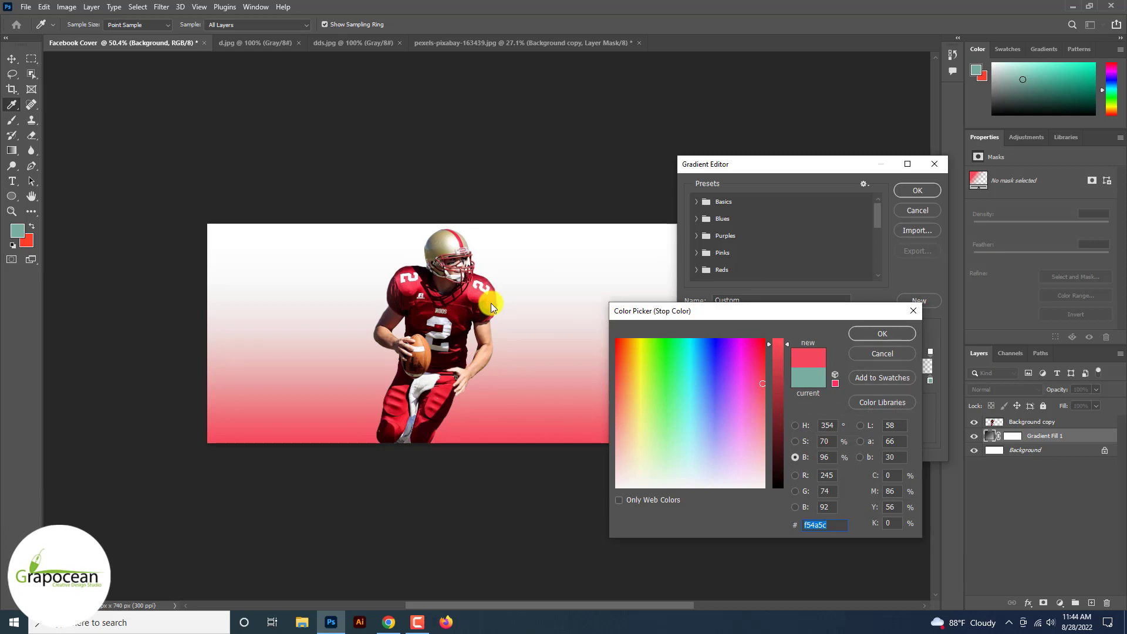
click(777, 379)
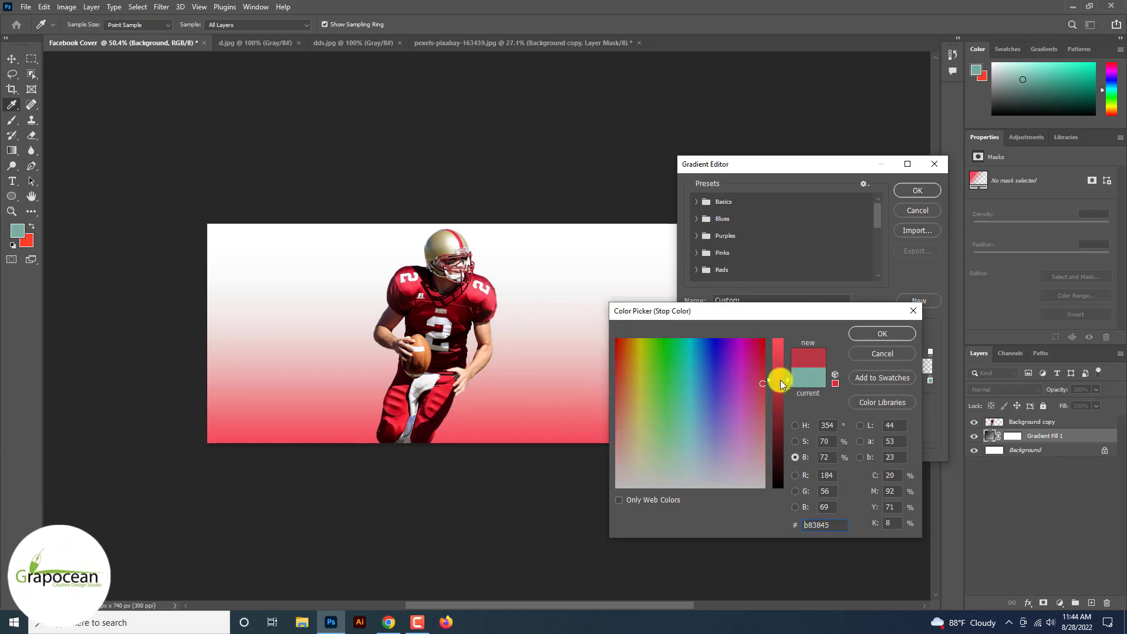
click(875, 339)
click(922, 209)
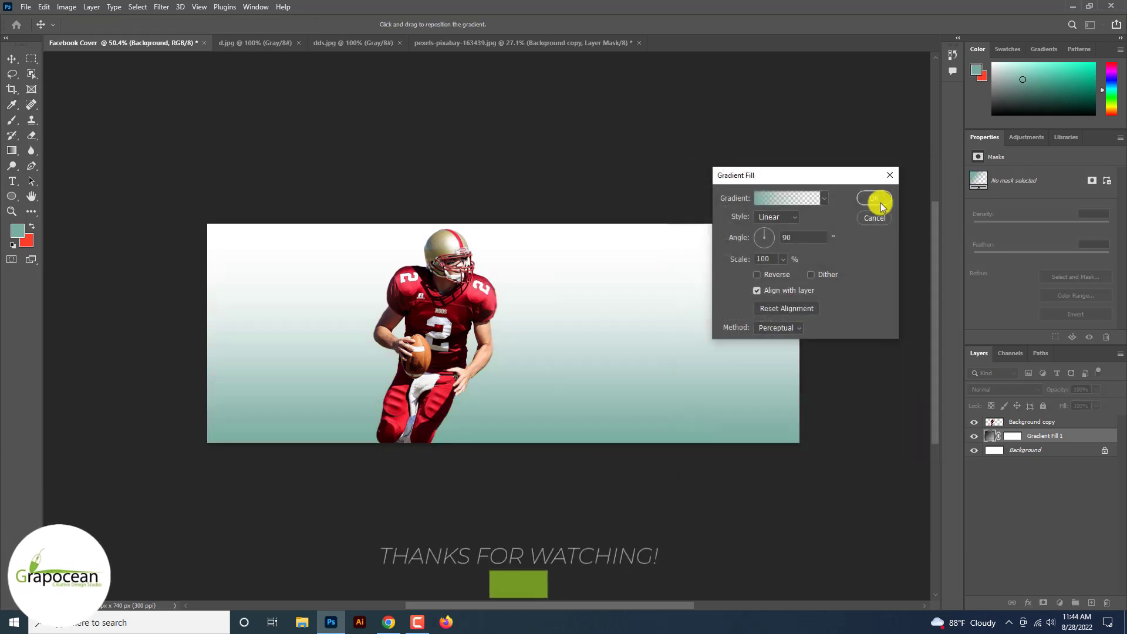
Step: Choose the first Blues gradient preset, Blue_01, and recolor its starting stop to dark red 660007 sampled from the player's jersey
click(824, 198)
click(732, 239)
click(741, 255)
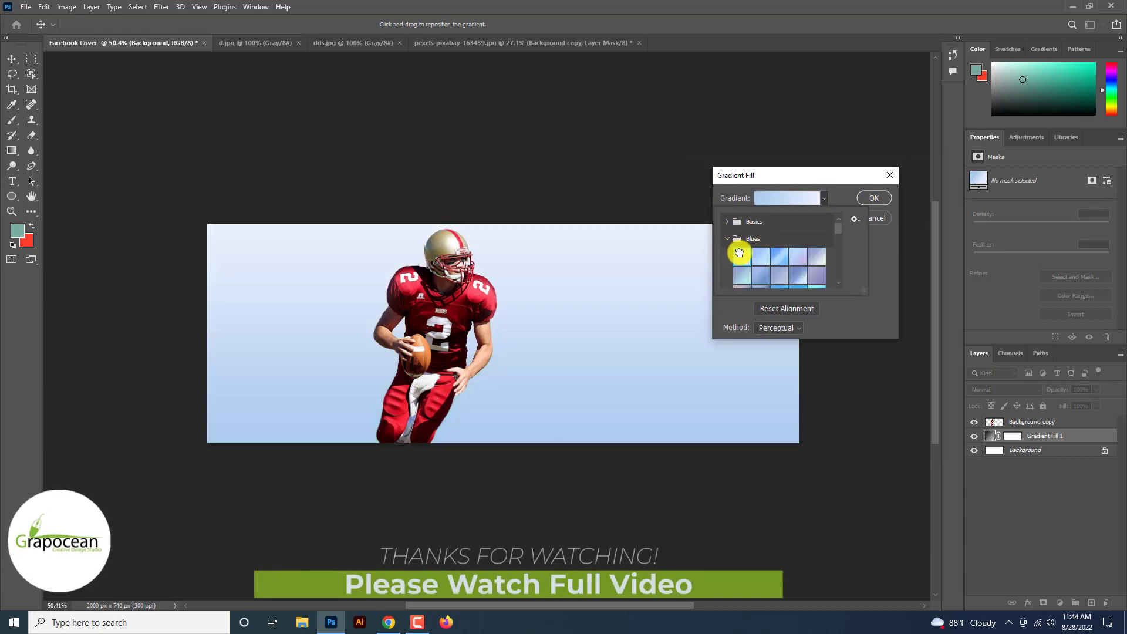
click(764, 199)
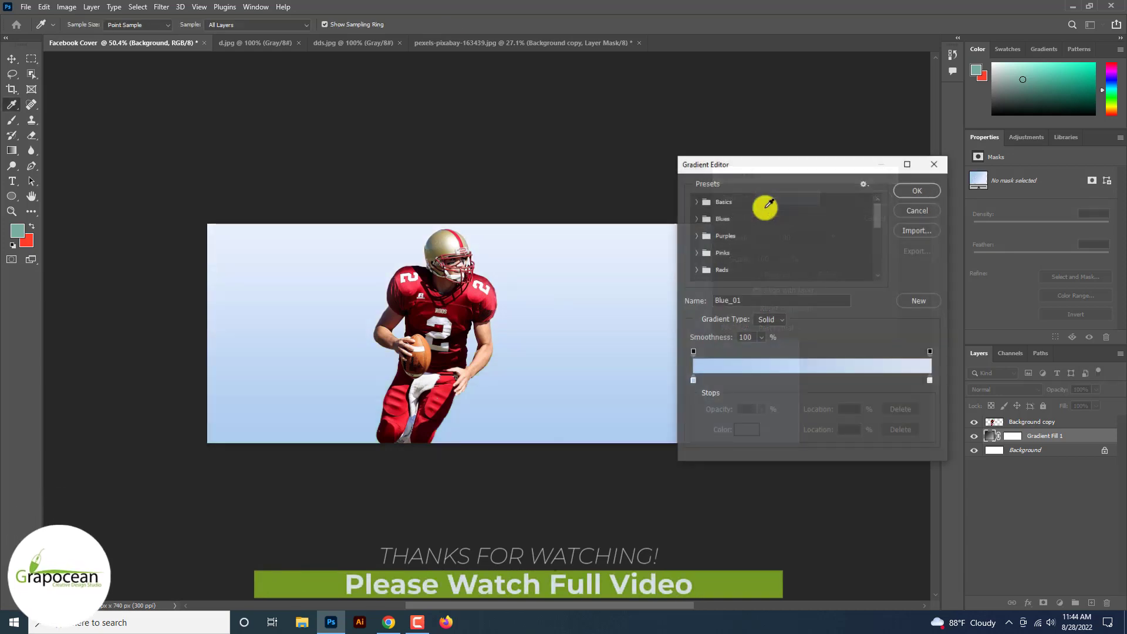
double_click(693, 379)
click(458, 320)
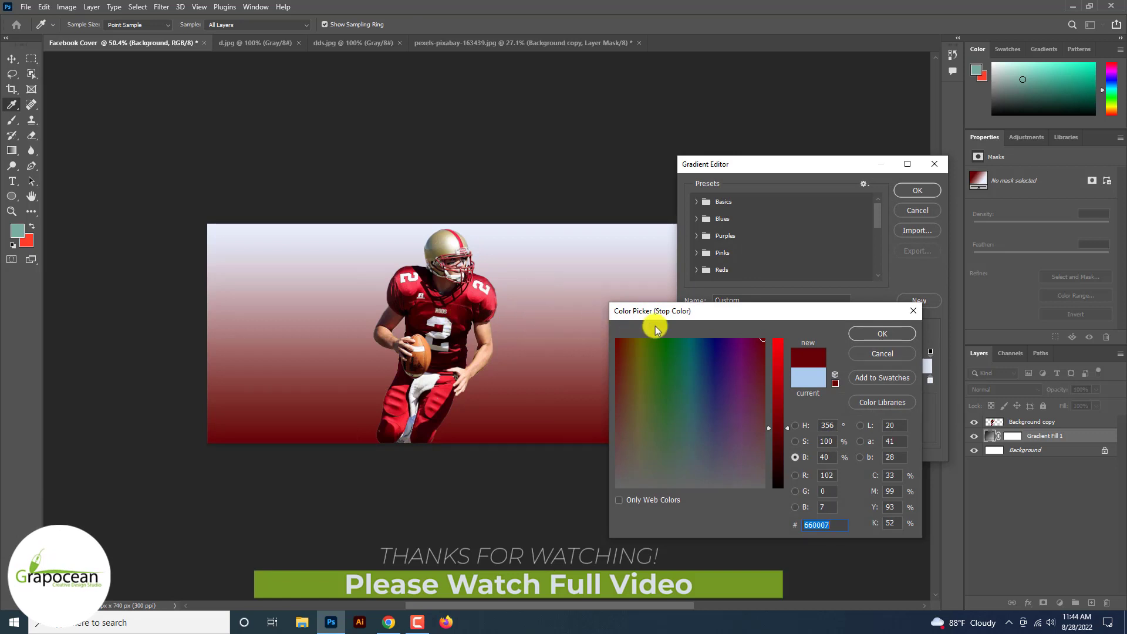
click(885, 333)
Step: Set the gradient's end stop to bright red fd3f58 sampled from the player's jersey and accept the edited gradient
double_click(929, 379)
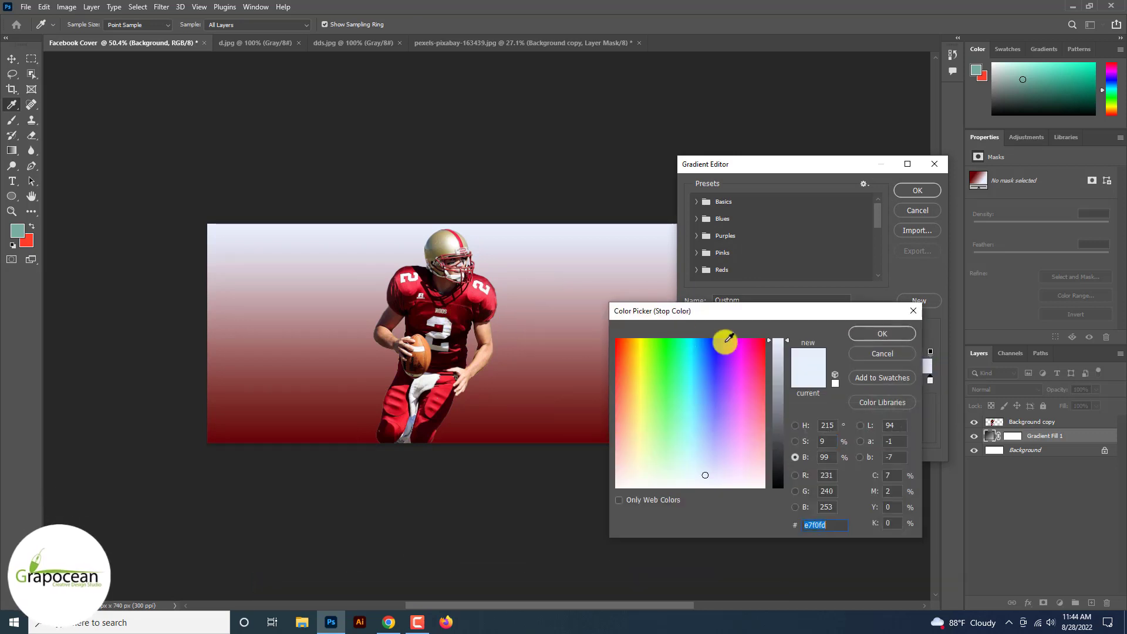
click(477, 294)
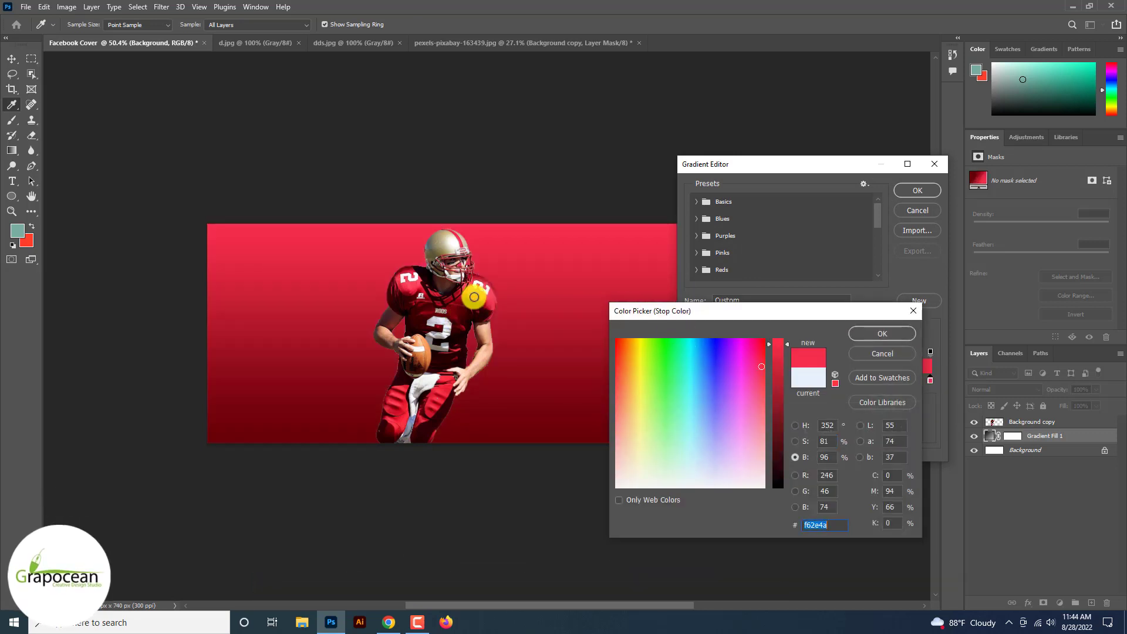
click(449, 319)
click(468, 290)
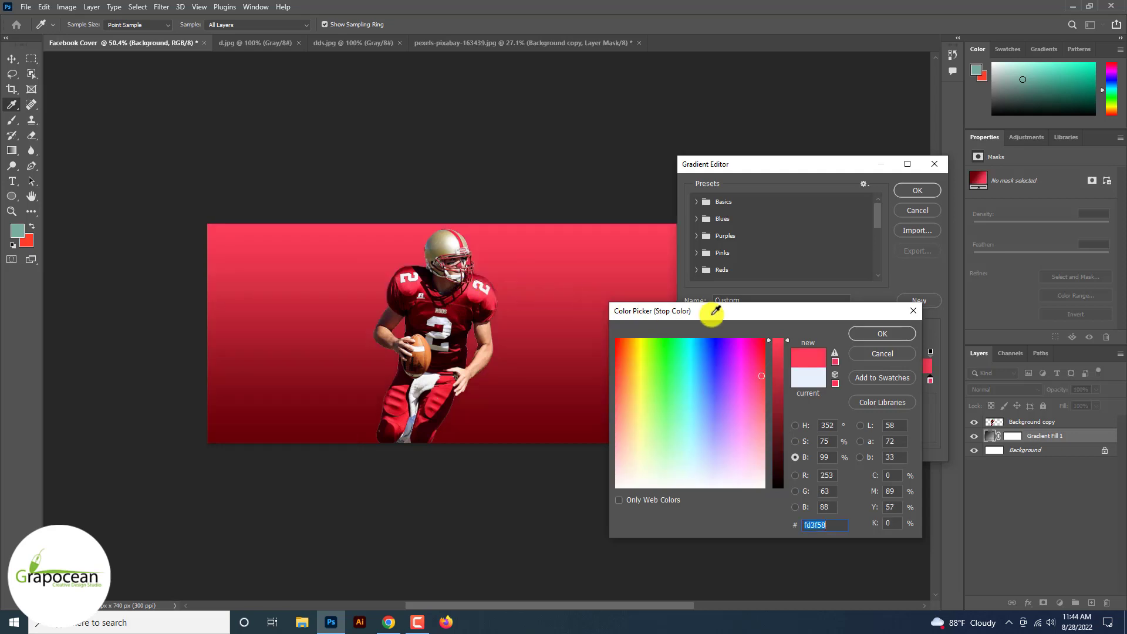
click(884, 332)
click(917, 190)
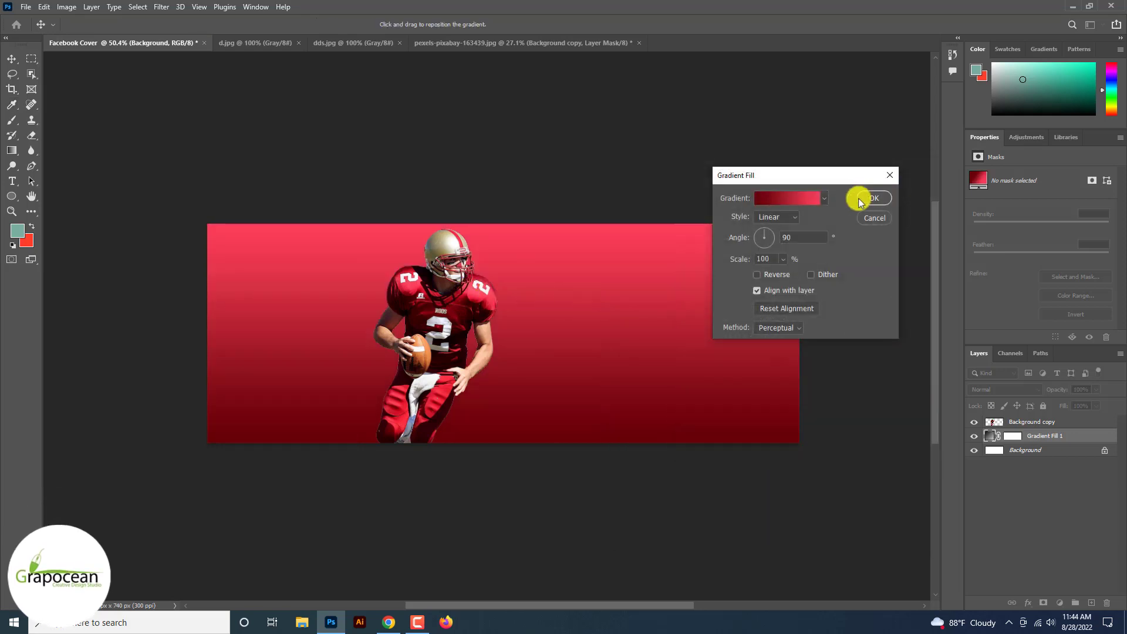
Step: Make the gradient fill Radial and reversed, set its scale to 363%, and apply it
click(777, 238)
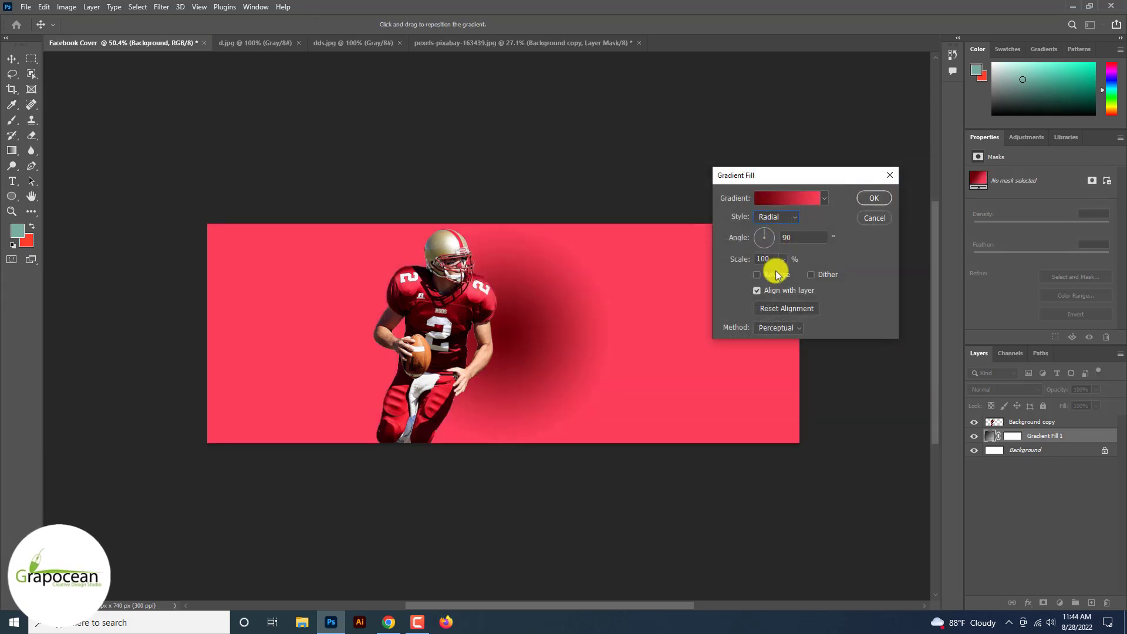
click(776, 275)
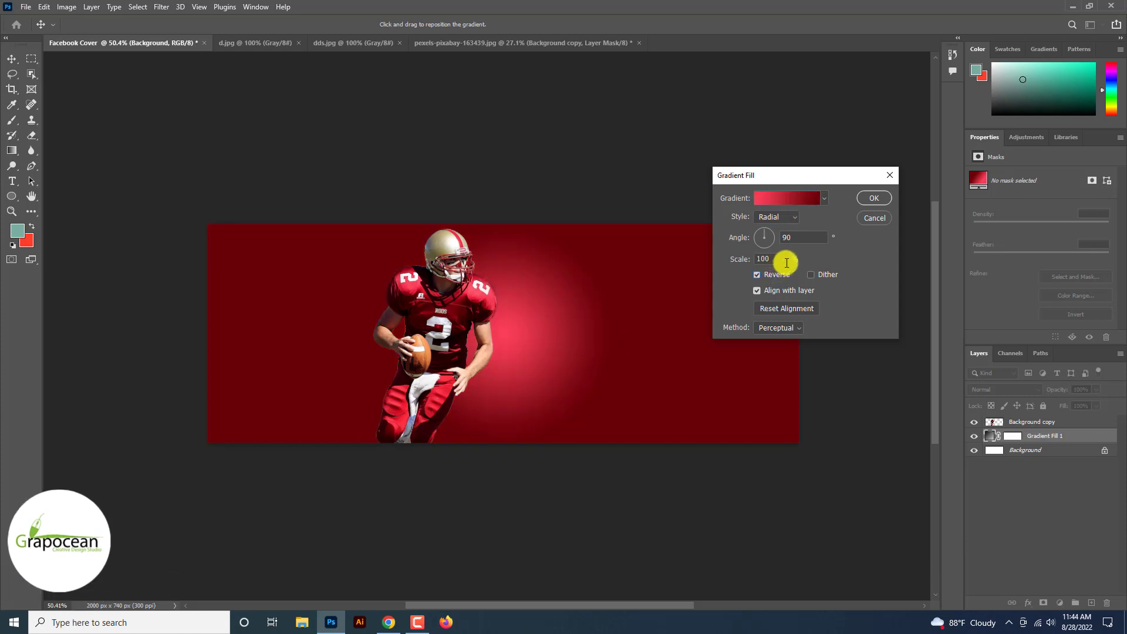
click(783, 260)
drag(789, 274, 796, 271)
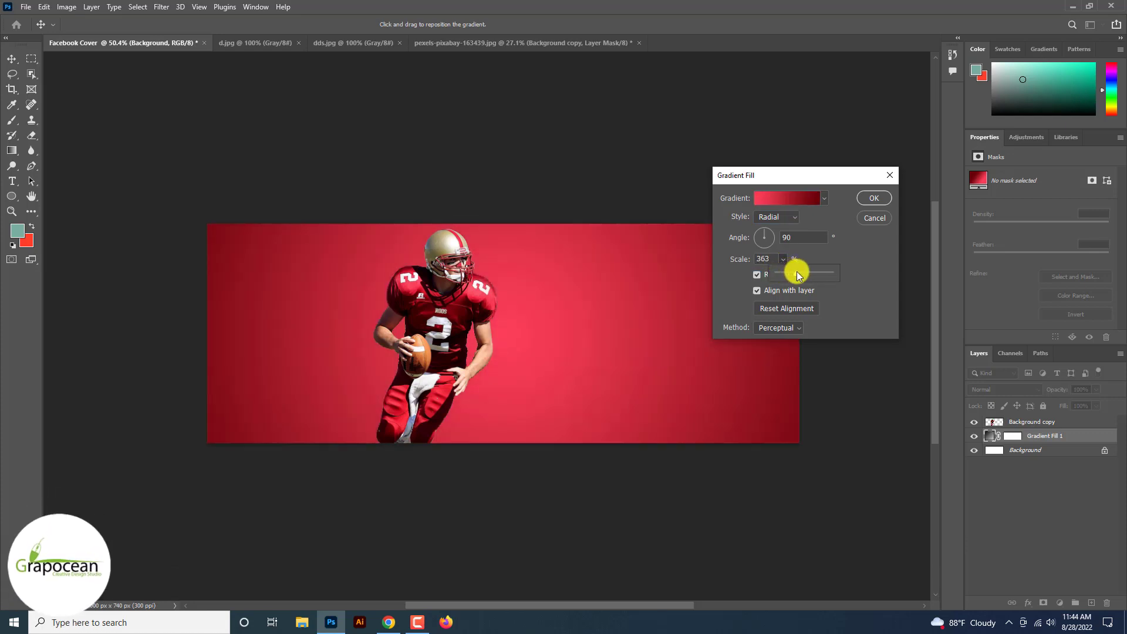
click(871, 197)
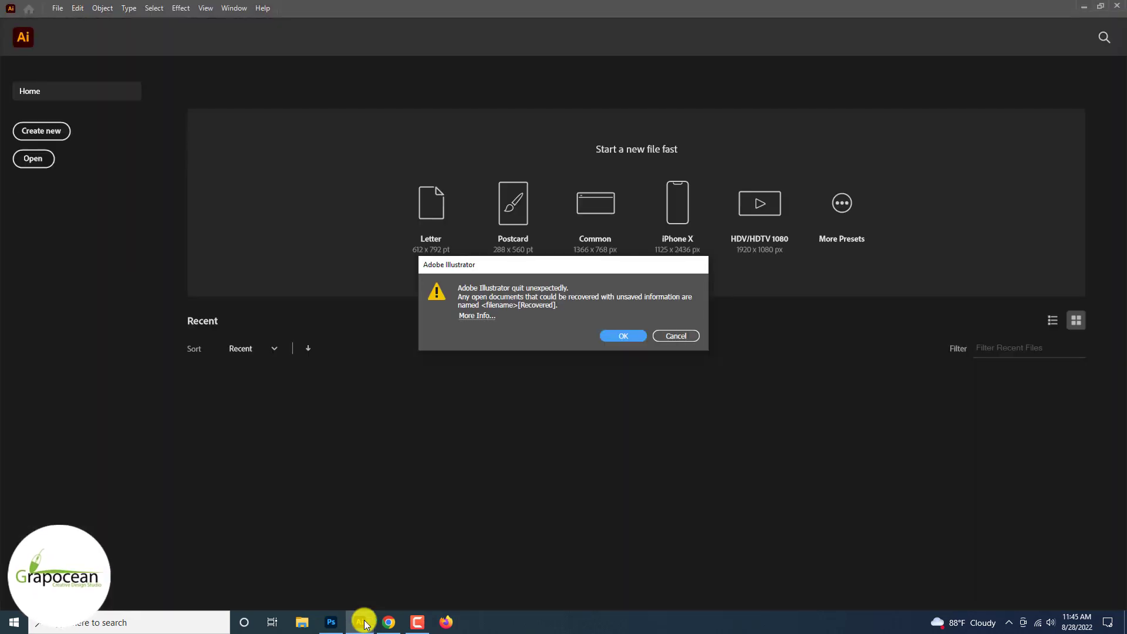
Step: Accept the document recovery in Illustrator and close both delivery truck icon files, discarding changes to the recovered one
click(631, 336)
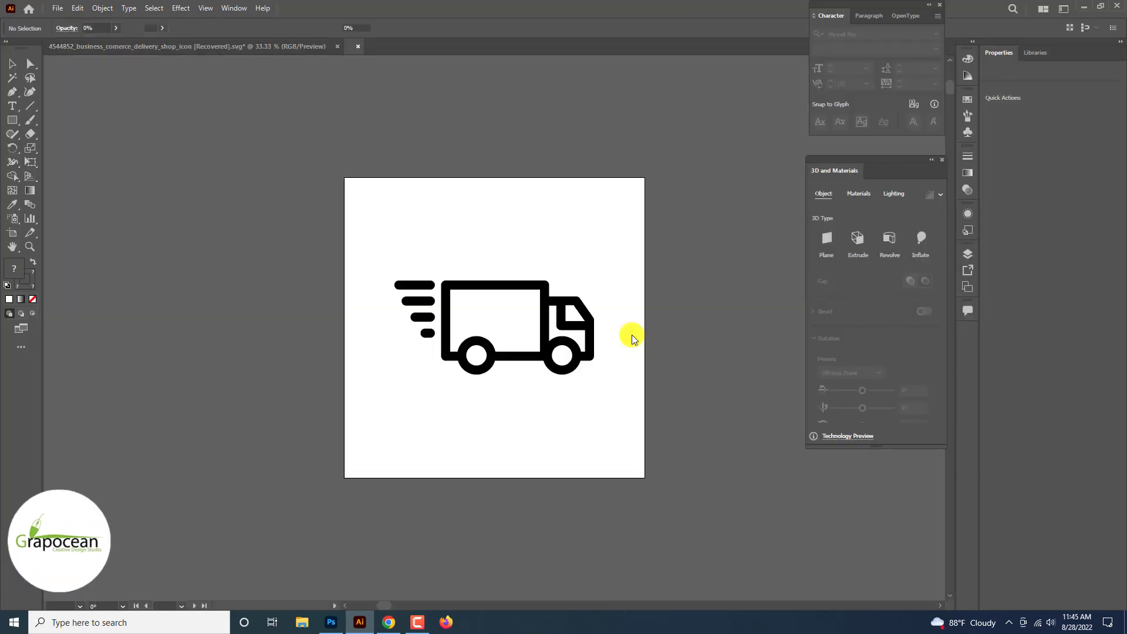
click(337, 46)
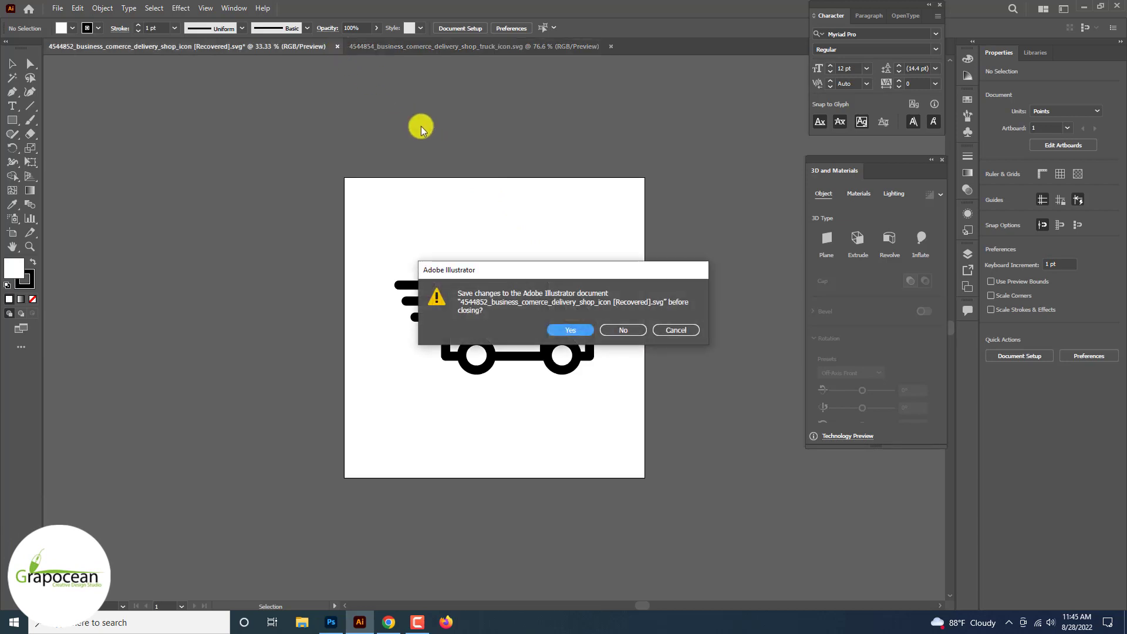
click(624, 330)
click(310, 47)
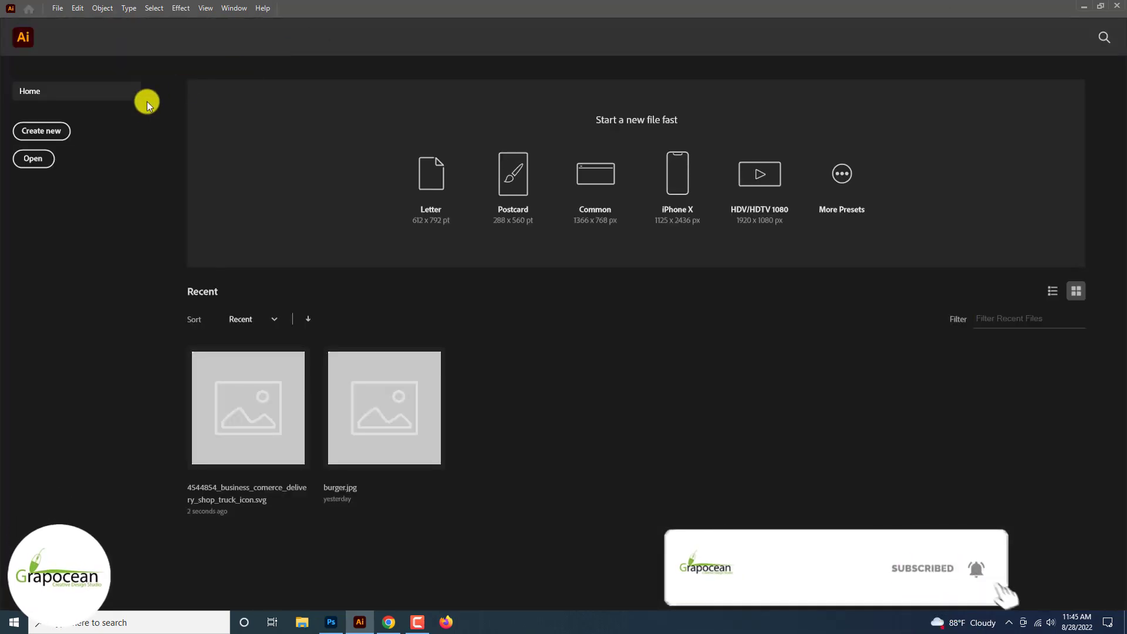
Step: Create a new document and draw a square about 94.5 pt wide on the canvas outside the artboard
click(42, 131)
click(797, 487)
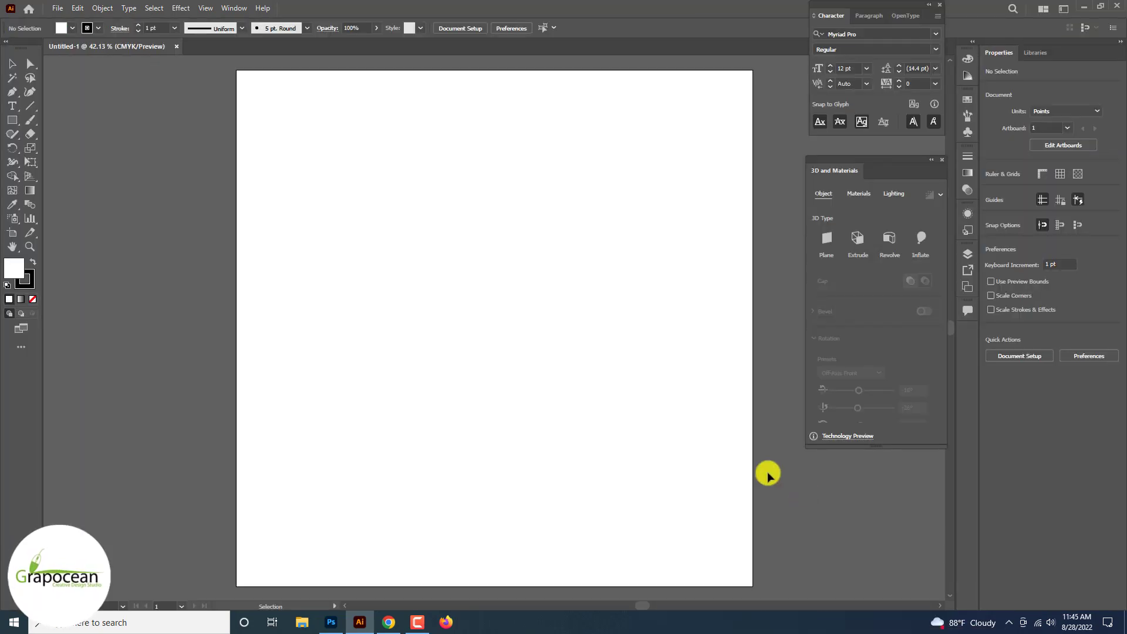
click(13, 120)
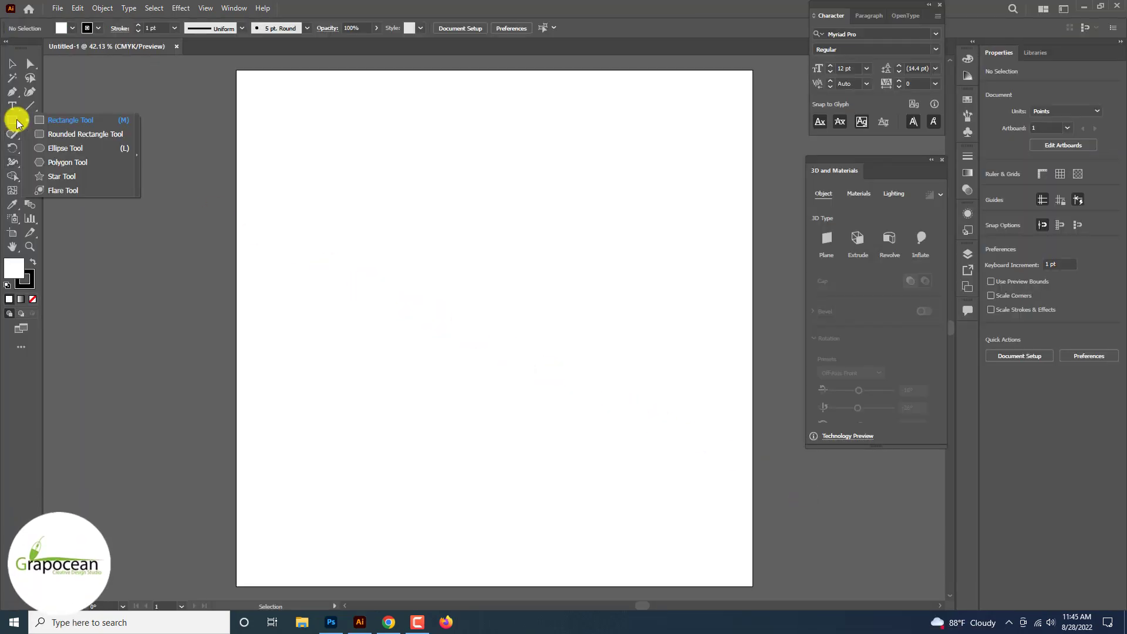
click(59, 124)
drag(158, 201, 191, 233)
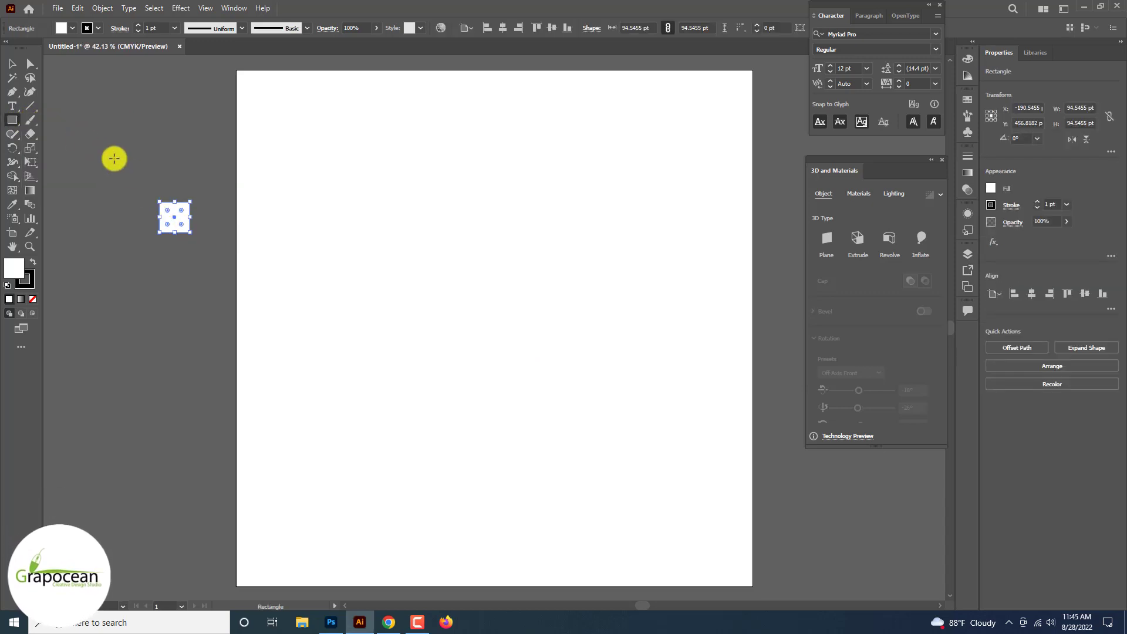
Step: Try to rotate the square 45° into a diamond
click(10, 63)
click(184, 135)
scroll(175, 221, up, 3)
click(182, 219)
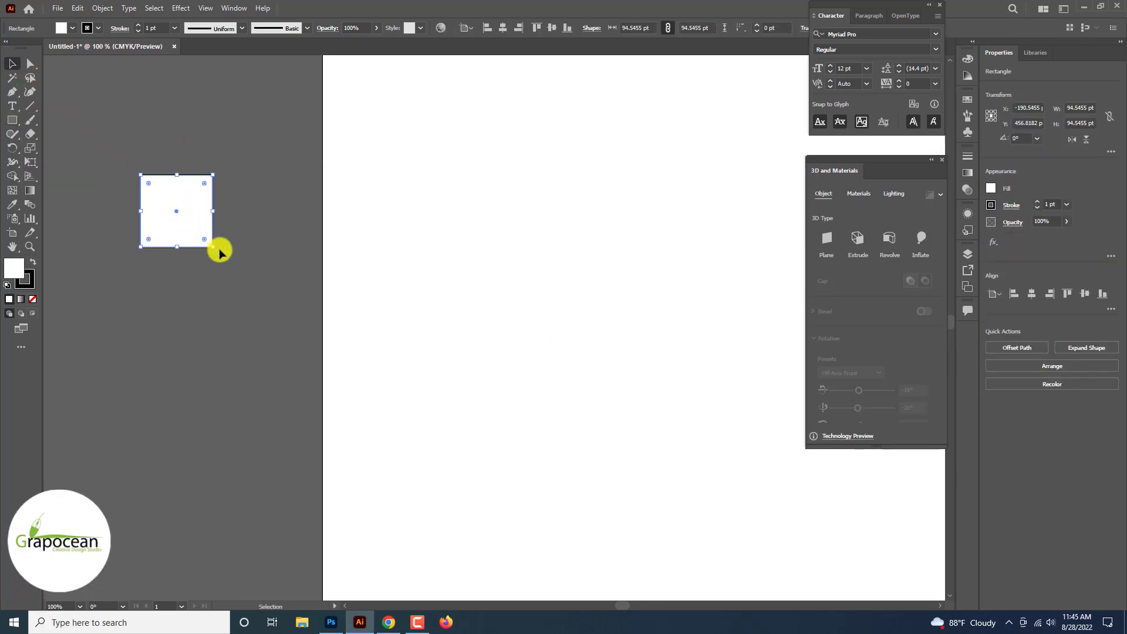
drag(219, 246, 168, 254)
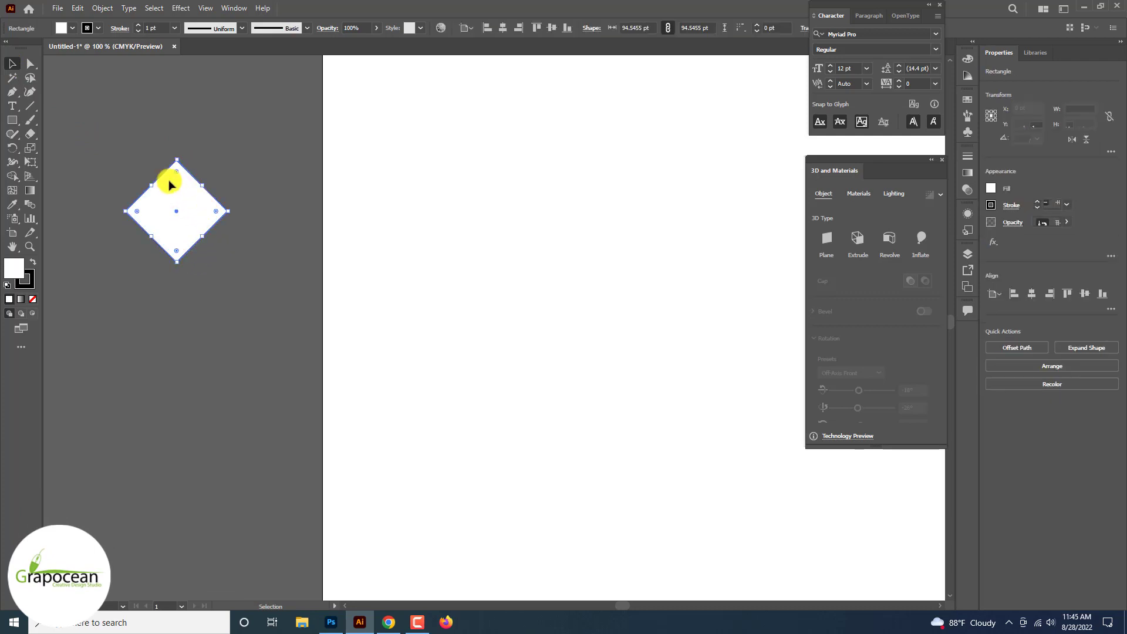
click(27, 66)
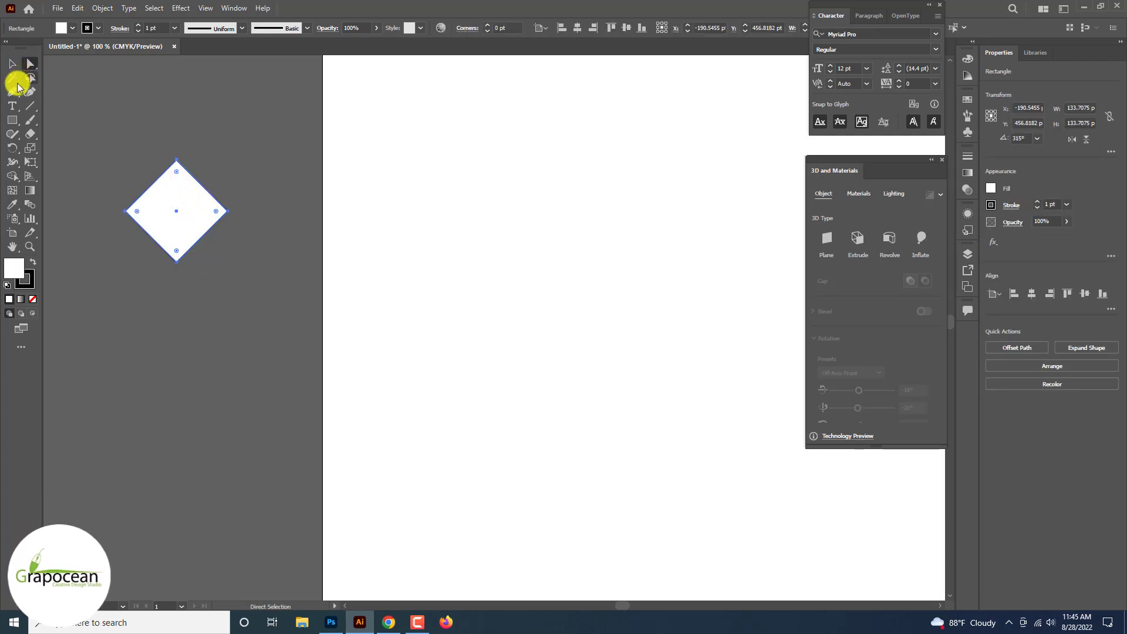
Step: Undo the square's rotation and add an anchor point at the midpoint of each side
drag(12, 91, 57, 110)
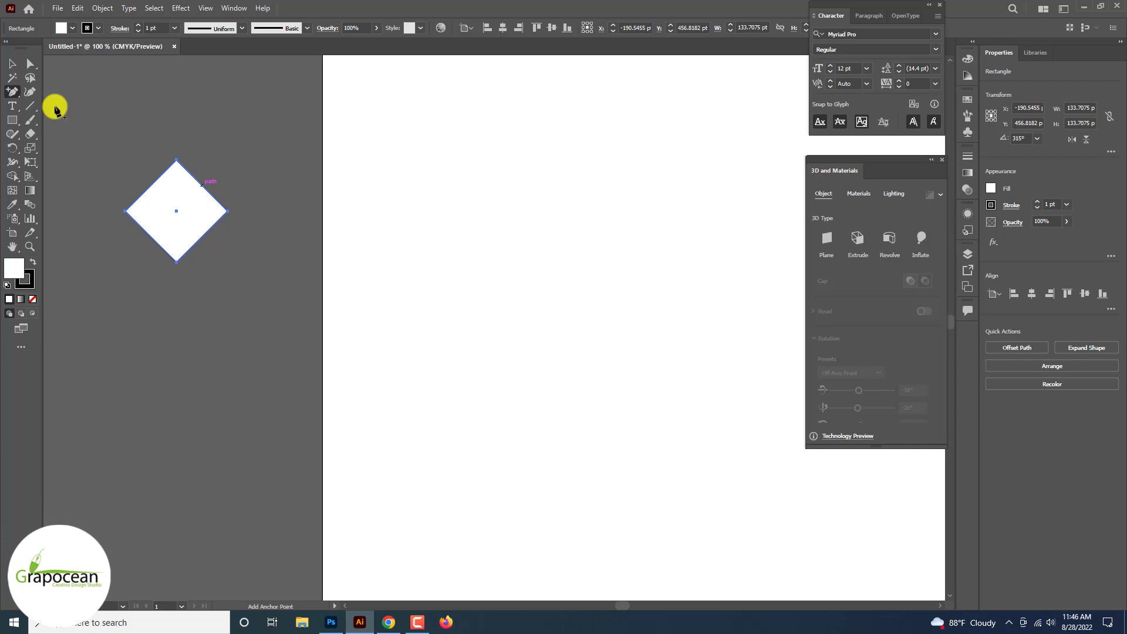
key(ctrl+z)
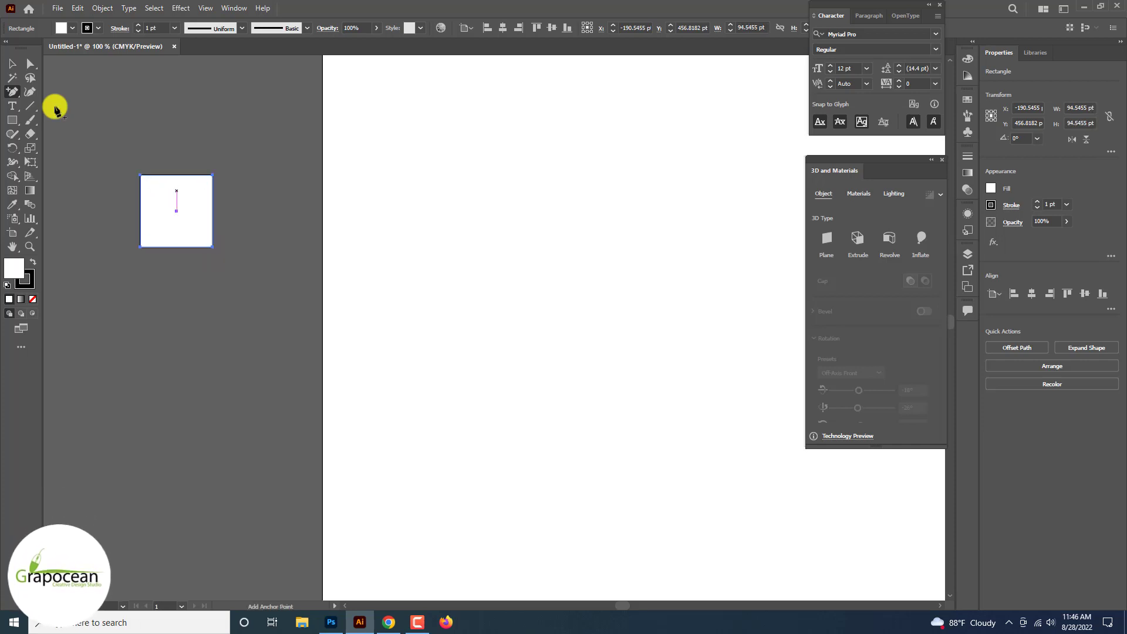
click(176, 174)
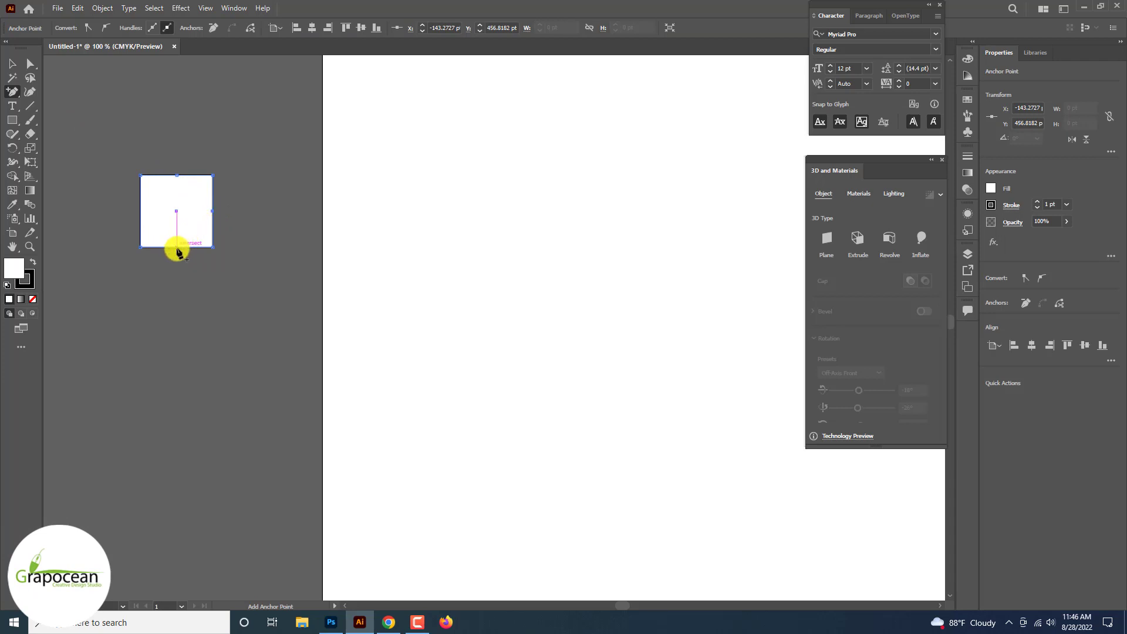
click(140, 211)
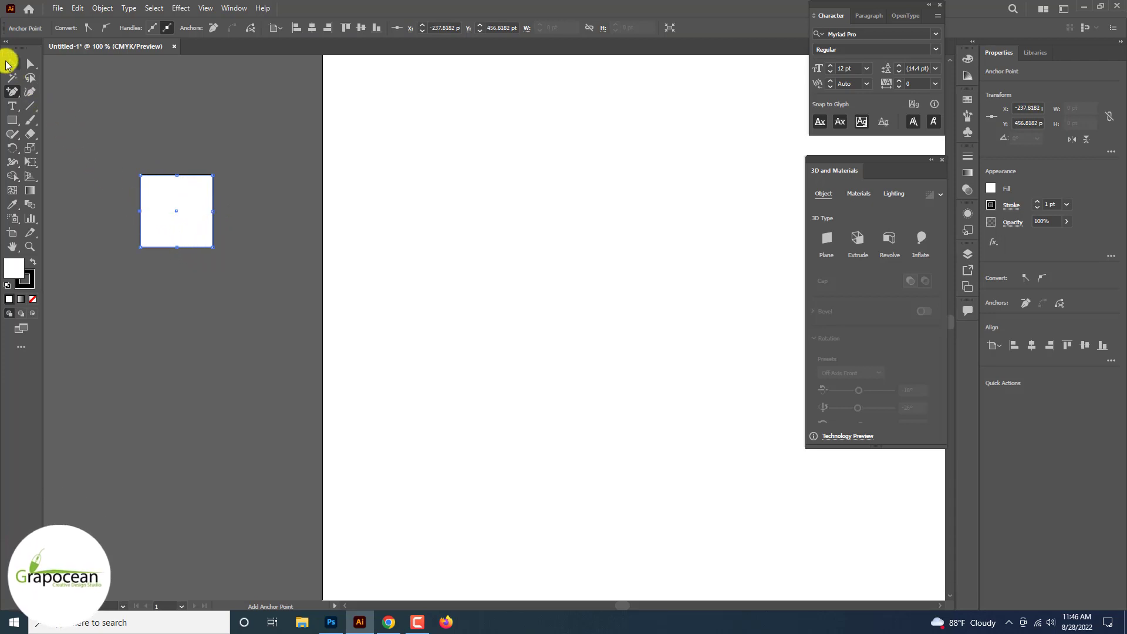
Step: Select the whole square with its added anchor points and rotate it to 315° so it stands as a diamond
click(7, 62)
drag(132, 120, 228, 275)
click(29, 63)
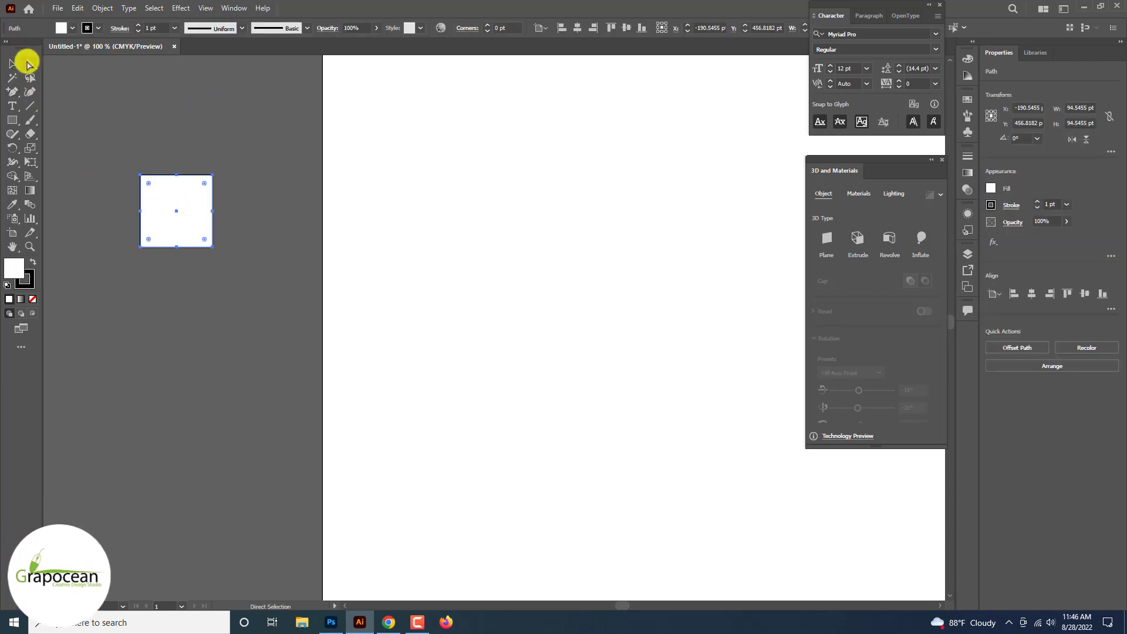
click(13, 65)
drag(214, 247, 170, 254)
Step: Shift the diamond slightly down and to the right and set its stroke to None
click(29, 63)
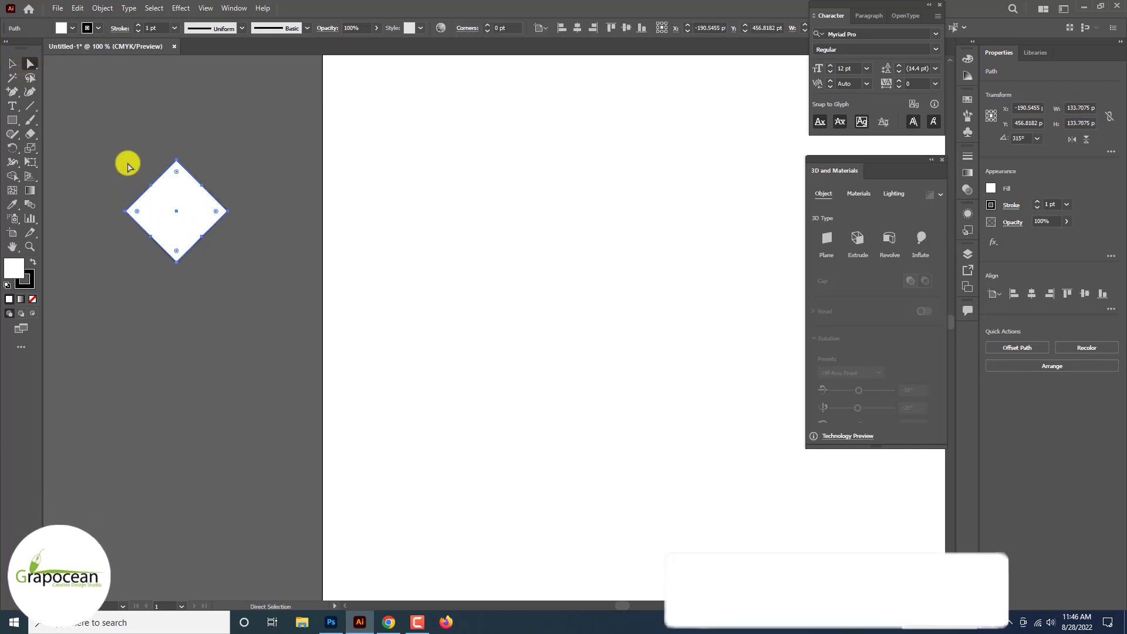
drag(150, 190, 158, 198)
click(92, 29)
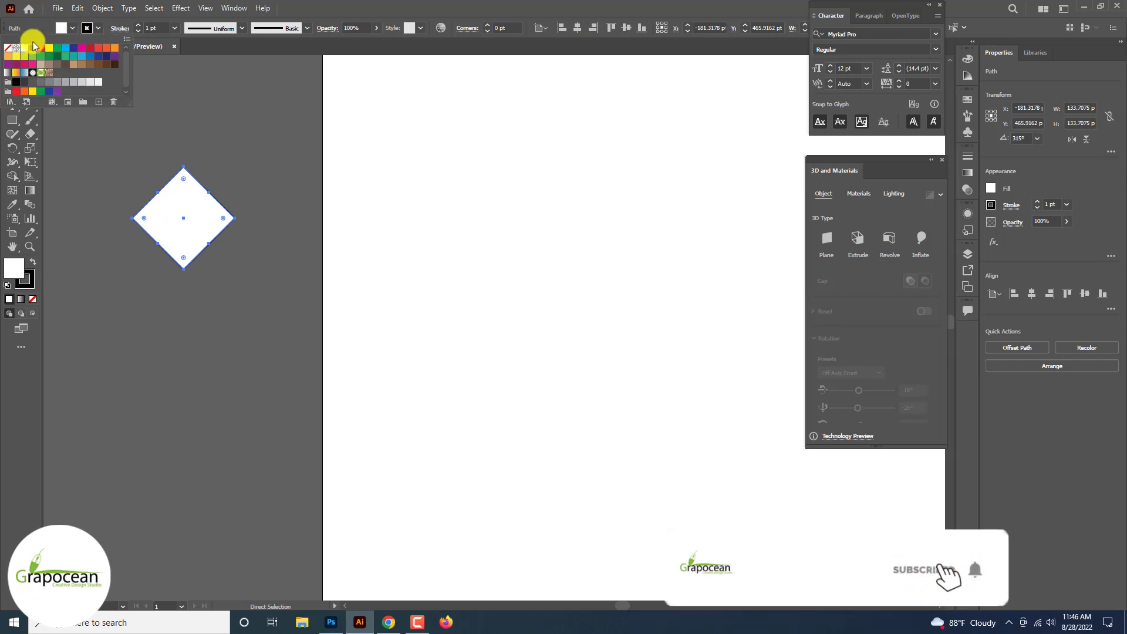
click(7, 48)
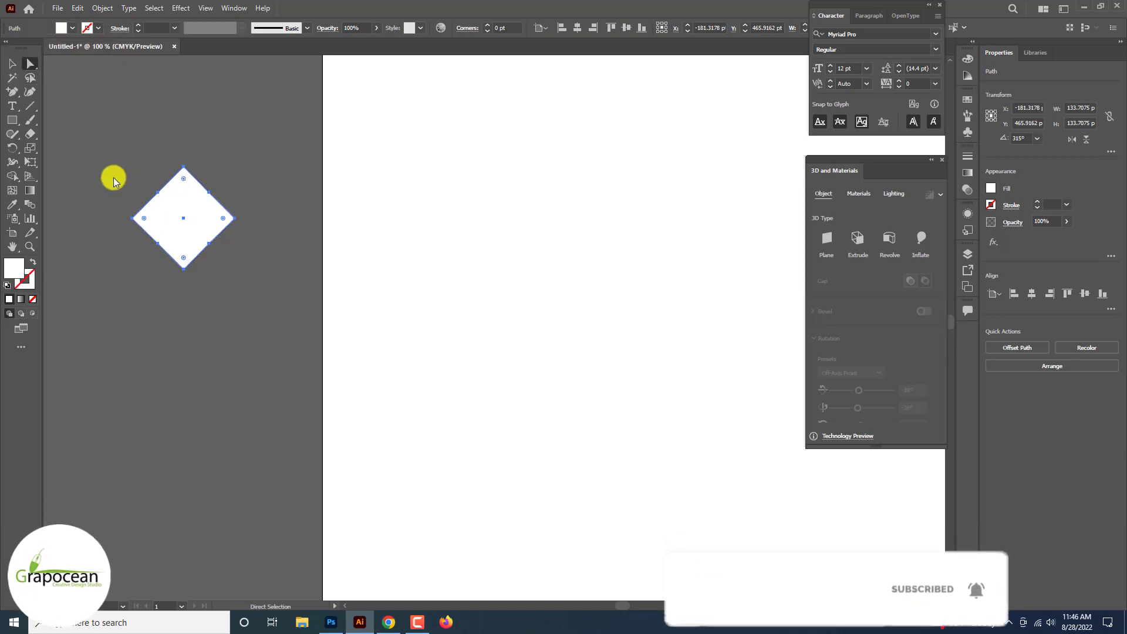
Step: Pull the midpoint anchors on all four sides of the diamond evenly toward its centre to form a four-pointed star
click(157, 191)
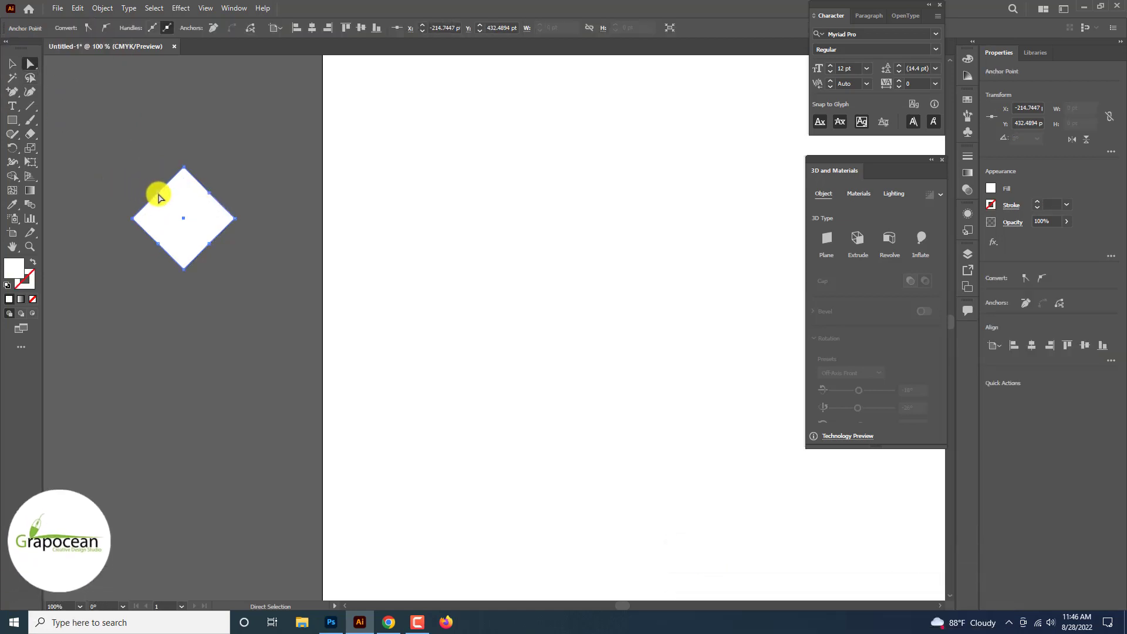
drag(159, 197, 169, 207)
drag(168, 208, 171, 209)
drag(207, 244, 196, 235)
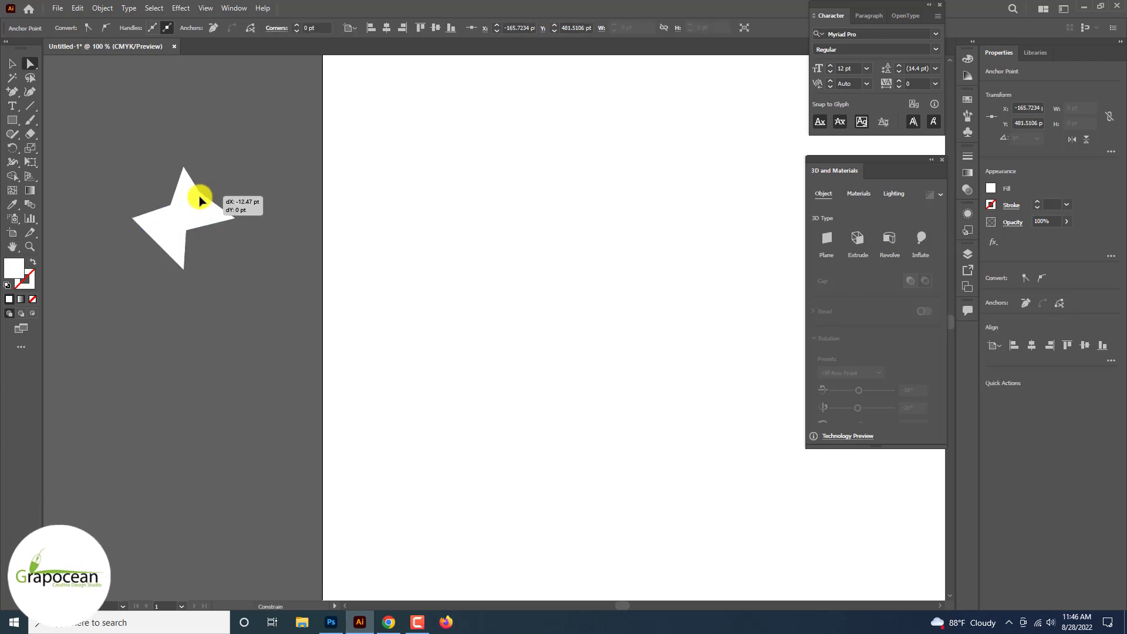
drag(199, 195, 195, 205)
key(ctrl+z)
click(210, 193)
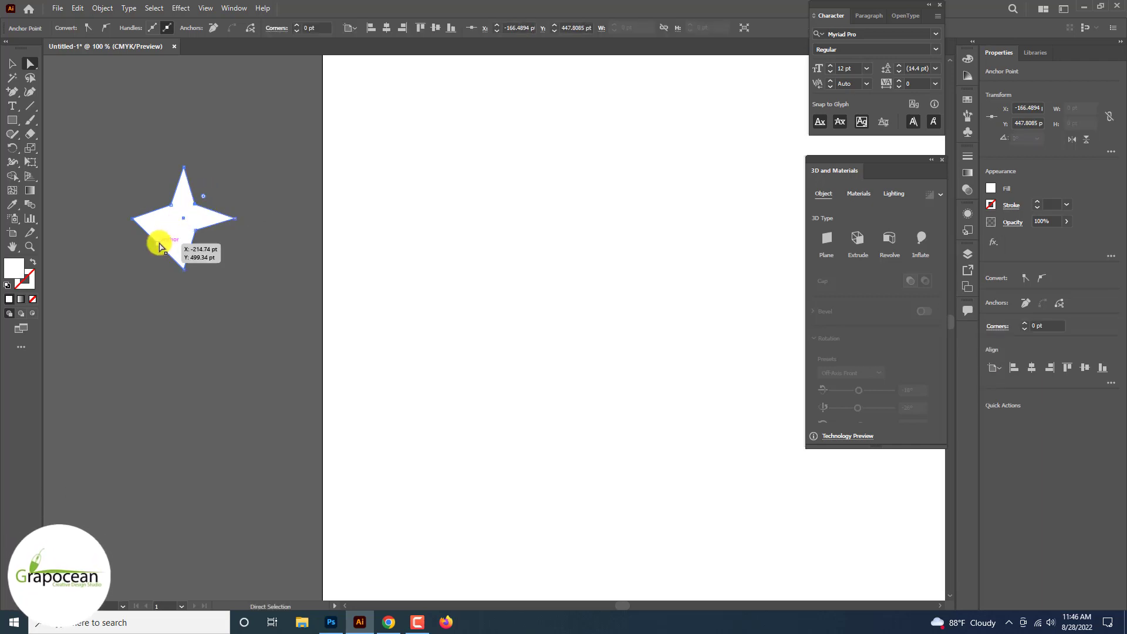
drag(158, 244, 170, 230)
key(v)
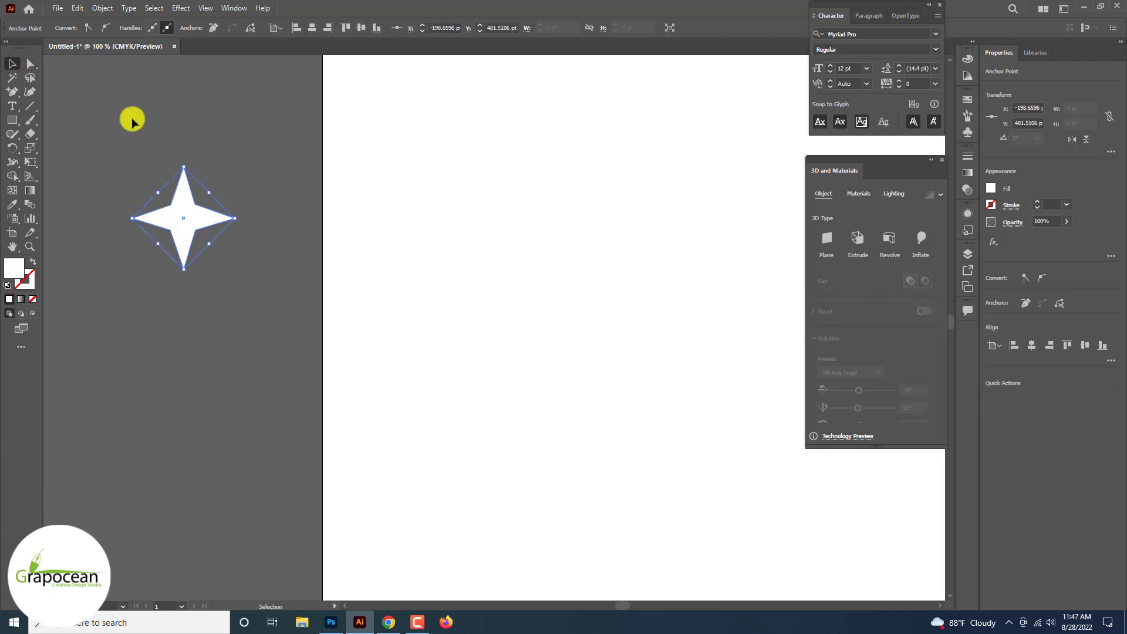
click(131, 116)
Step: Select the star's inner corner anchors and round them into smooth concave curves
key(ctrl+=)
click(192, 160)
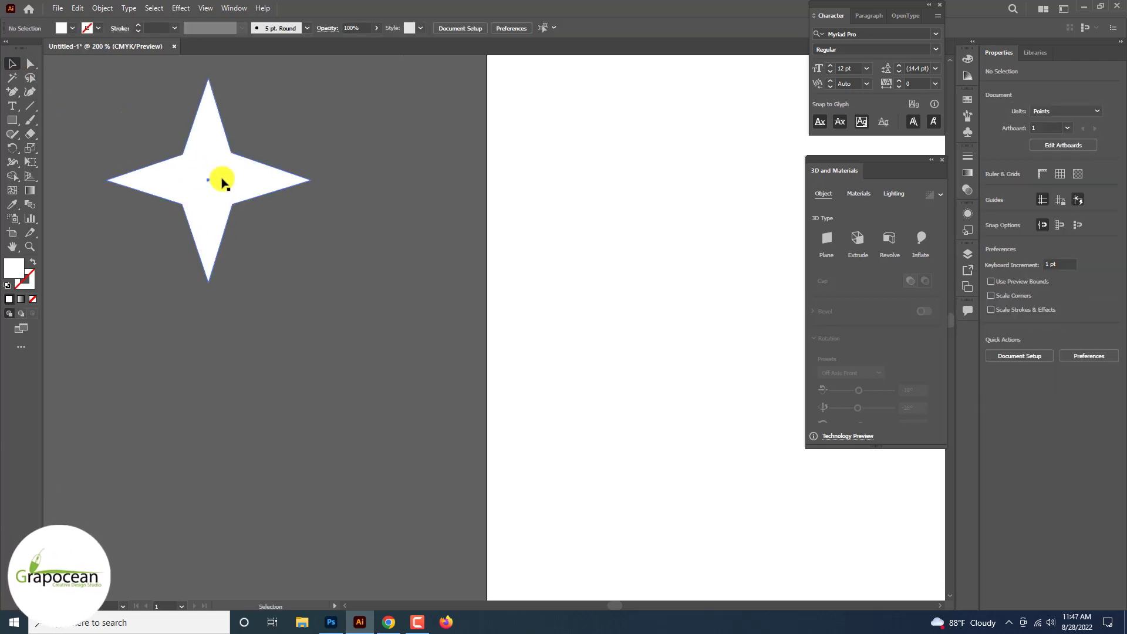
drag(174, 146, 191, 171)
click(301, 264)
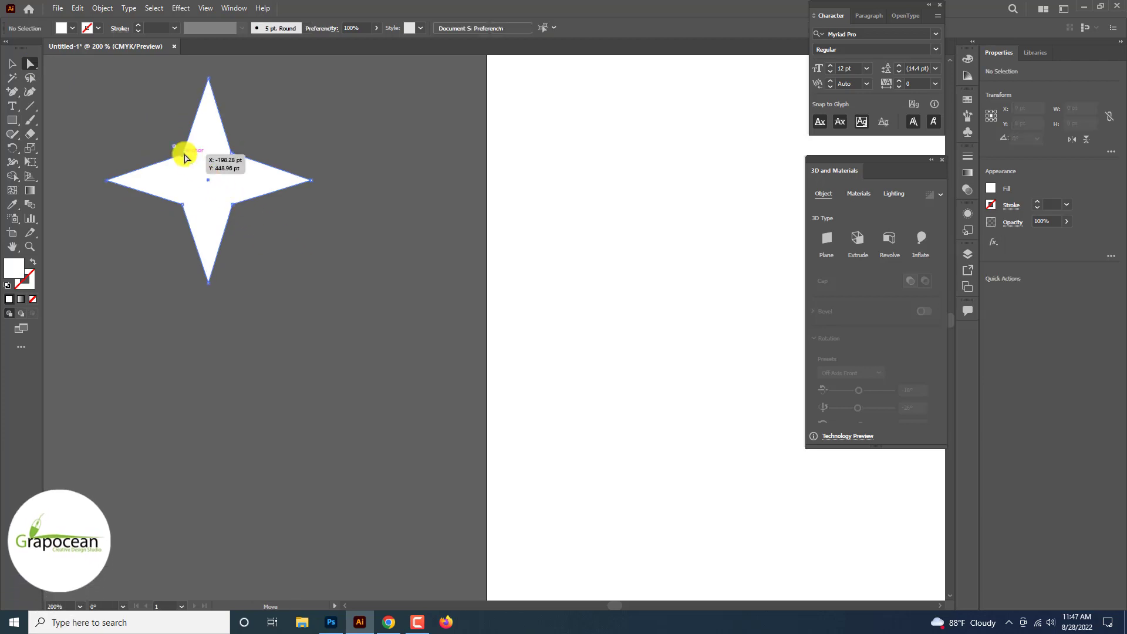
click(182, 154)
shift+click(231, 153)
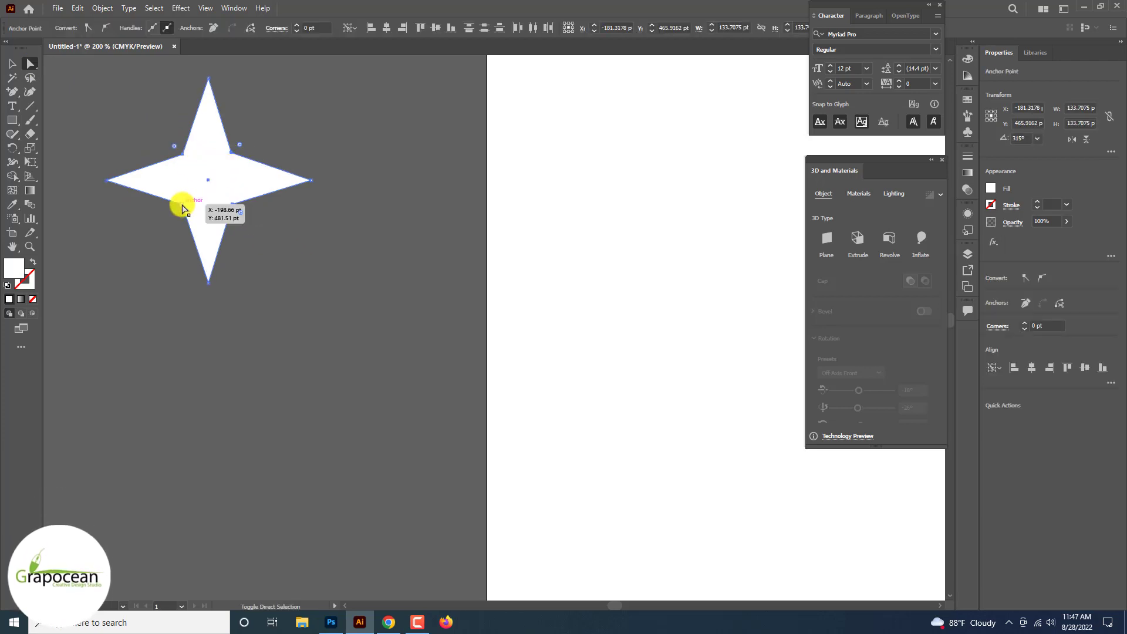
shift+click(182, 207)
drag(174, 146, 139, 162)
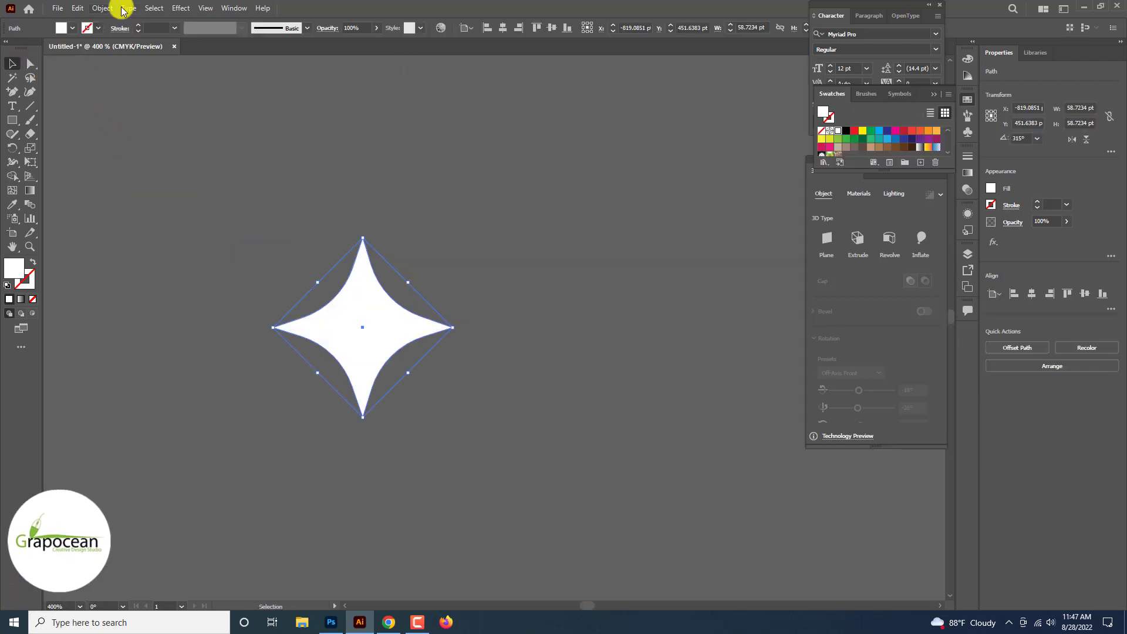
Step: Make a new pattern swatch from the curved star
click(181, 9)
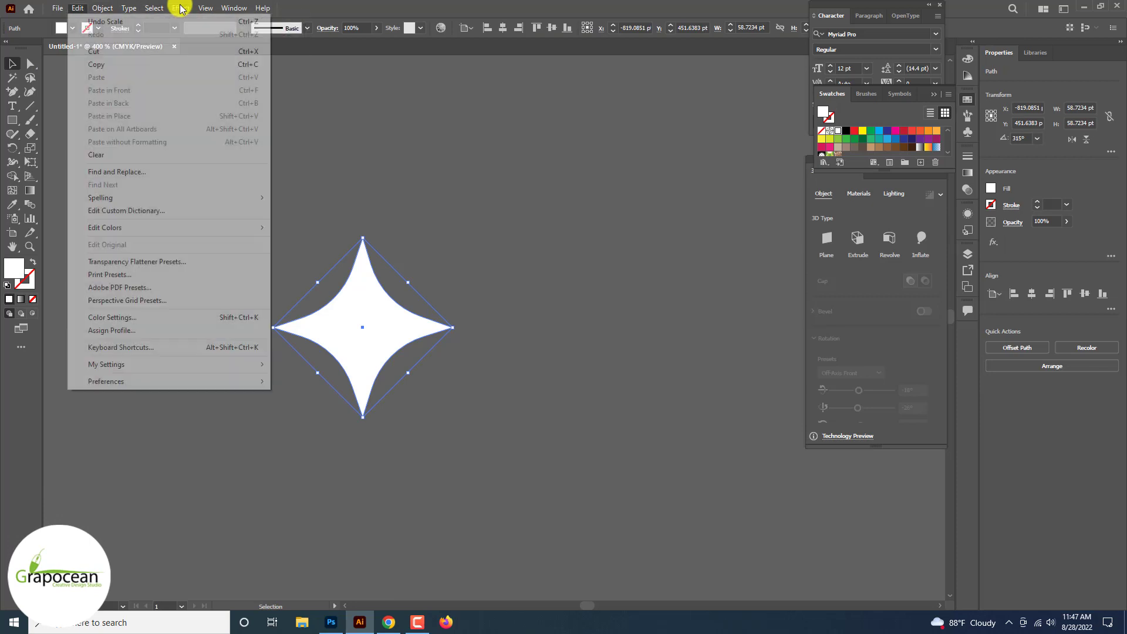
mouse_move(103, 8)
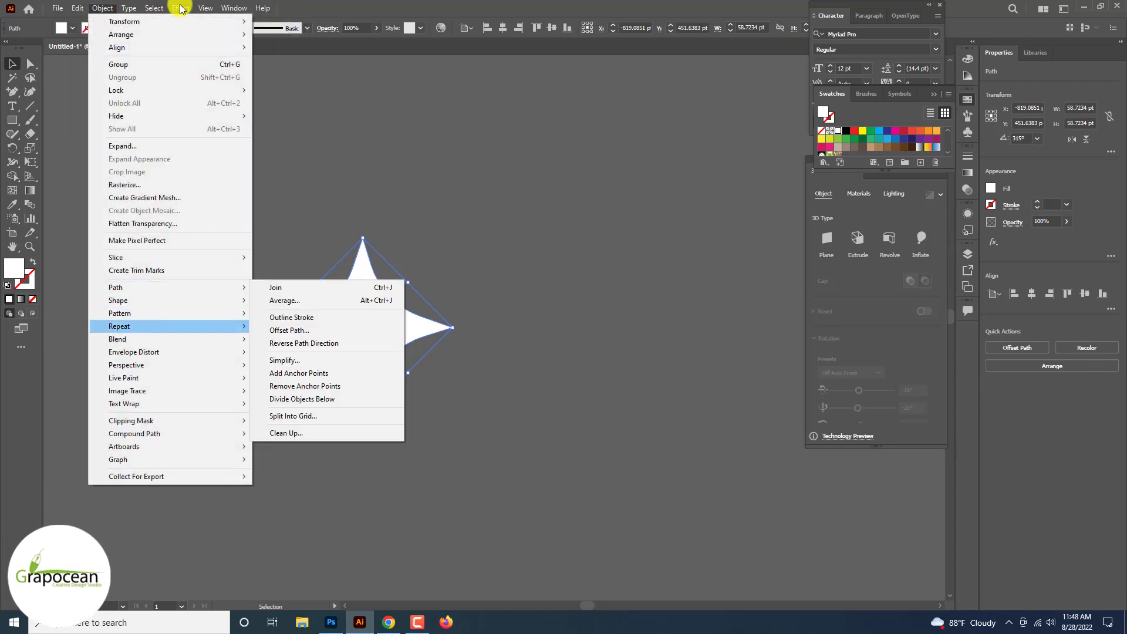
mouse_move(235, 312)
click(281, 314)
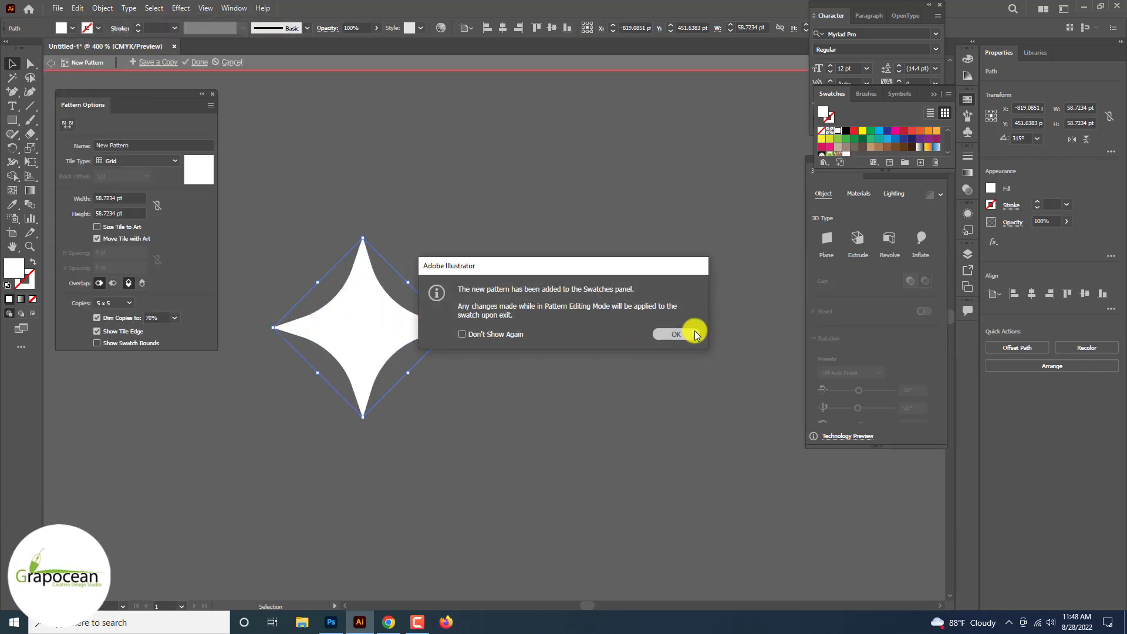
click(675, 334)
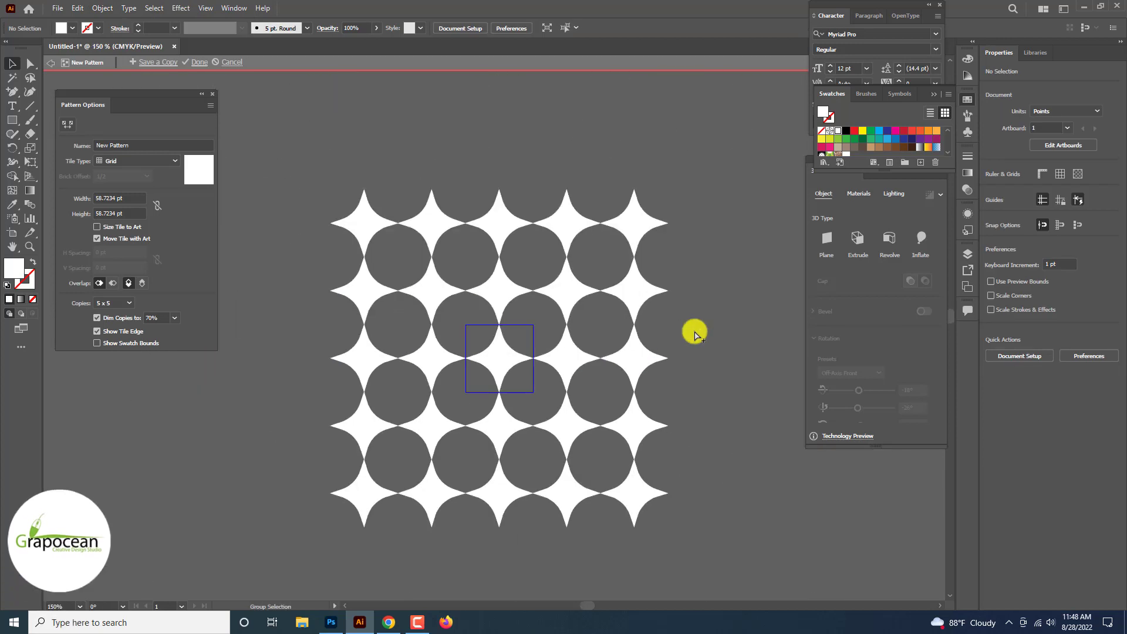
Step: Set the star pattern's tile type to Hex by Column
key(ctrl+minus)
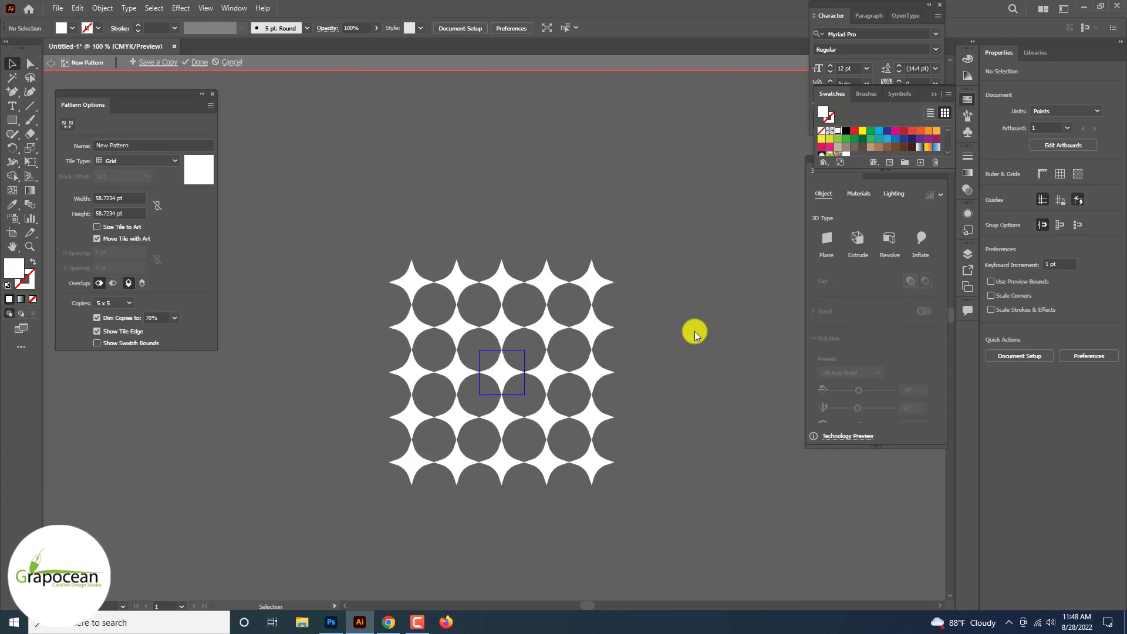
click(109, 228)
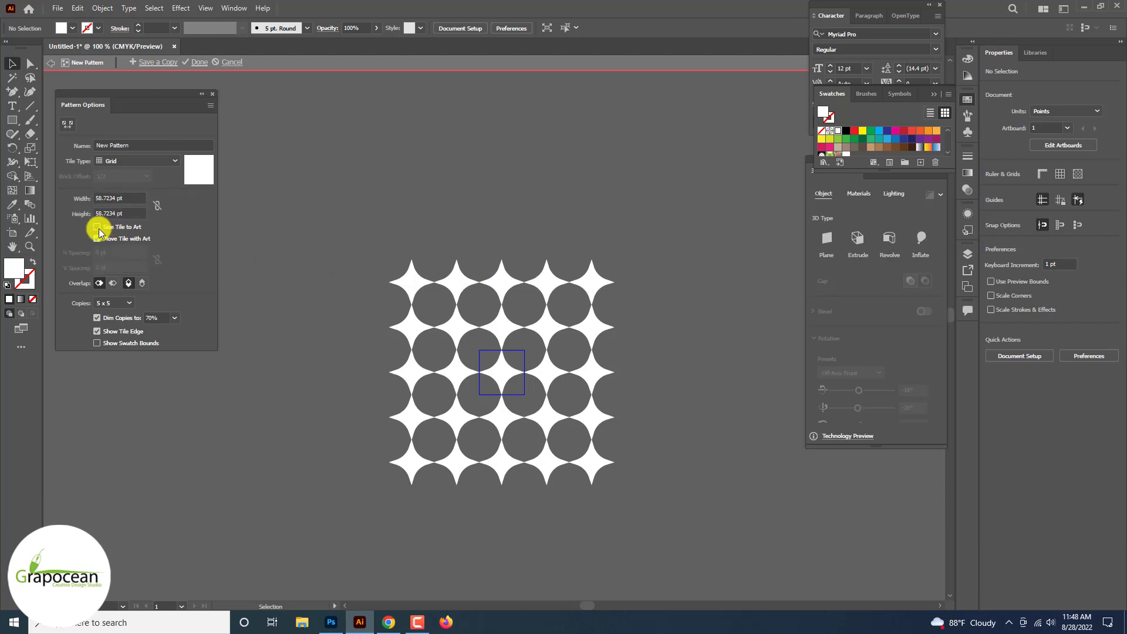
click(139, 189)
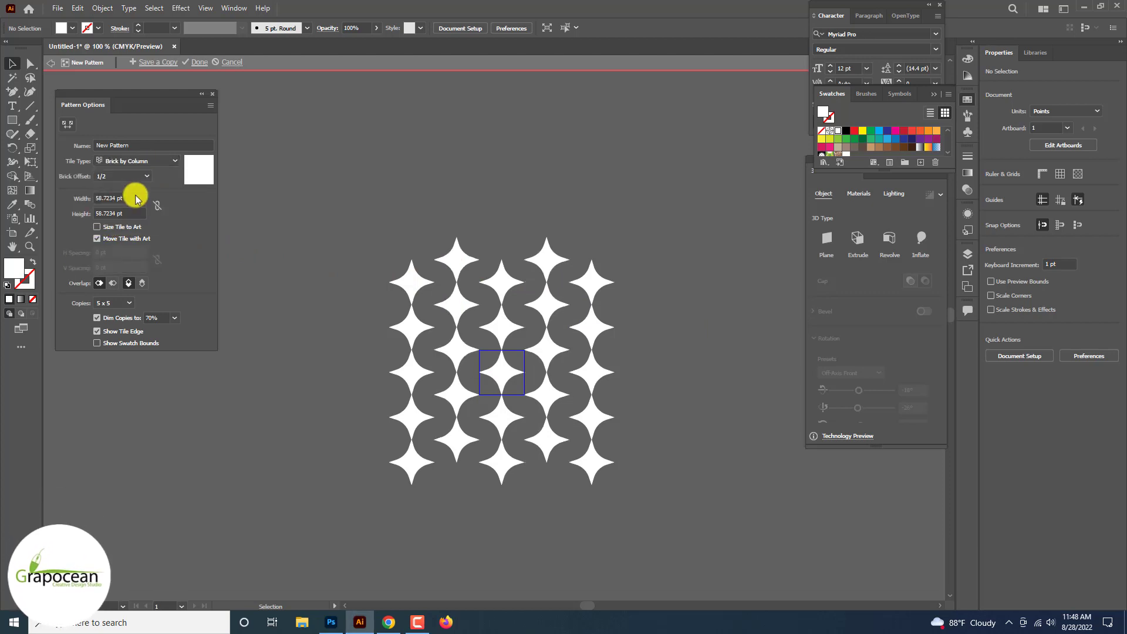
click(139, 211)
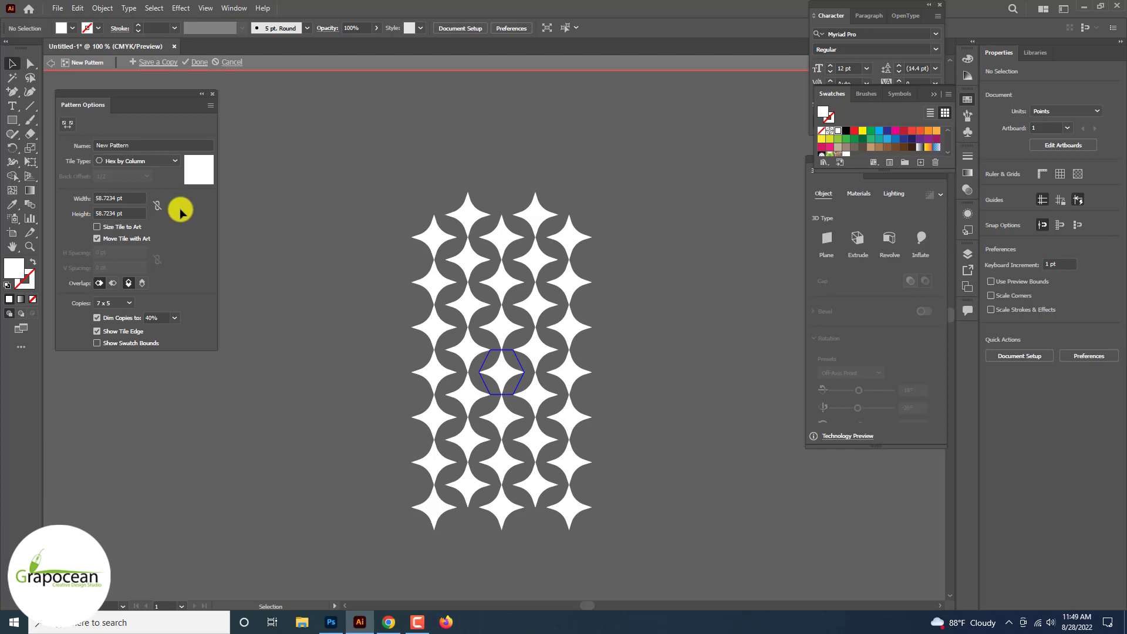
Step: Save a copy of the star pattern and leave pattern editing mode
click(158, 62)
click(585, 328)
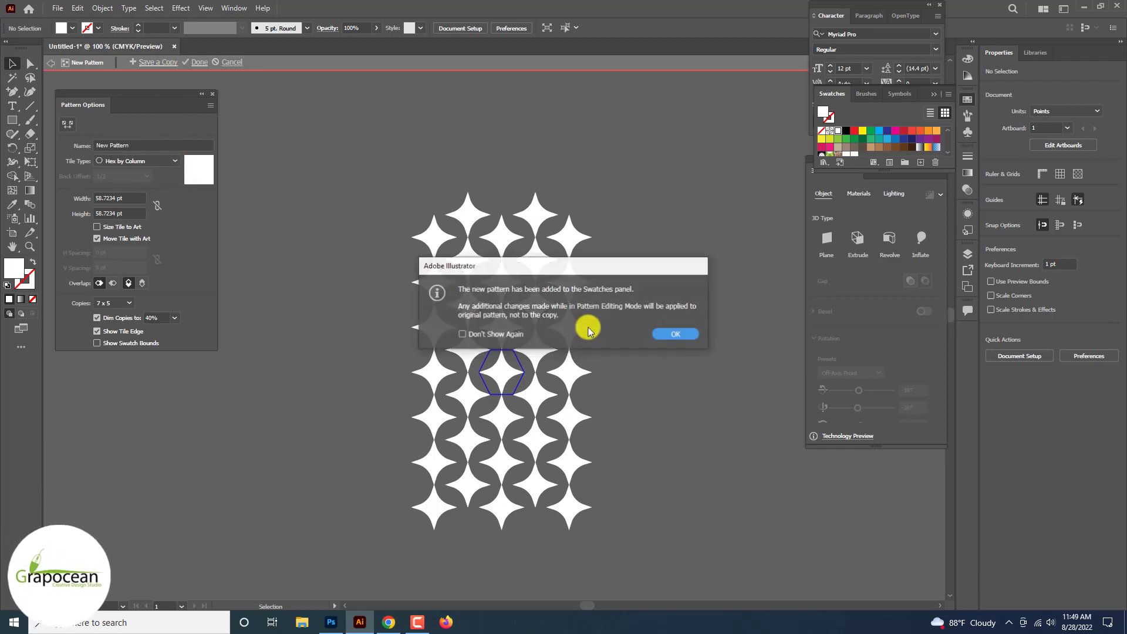
click(674, 333)
click(195, 63)
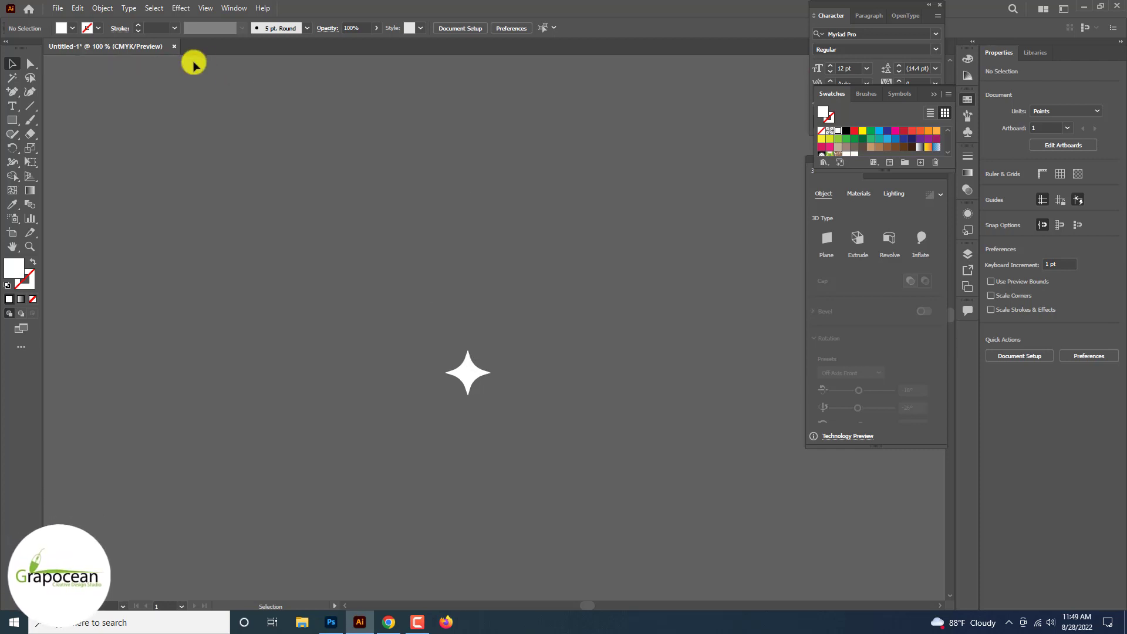
Step: Draw a square about 357 pt wide on the pasteboard and fill it with the hexagonally tiled star pattern swatch
click(12, 120)
drag(184, 135, 431, 408)
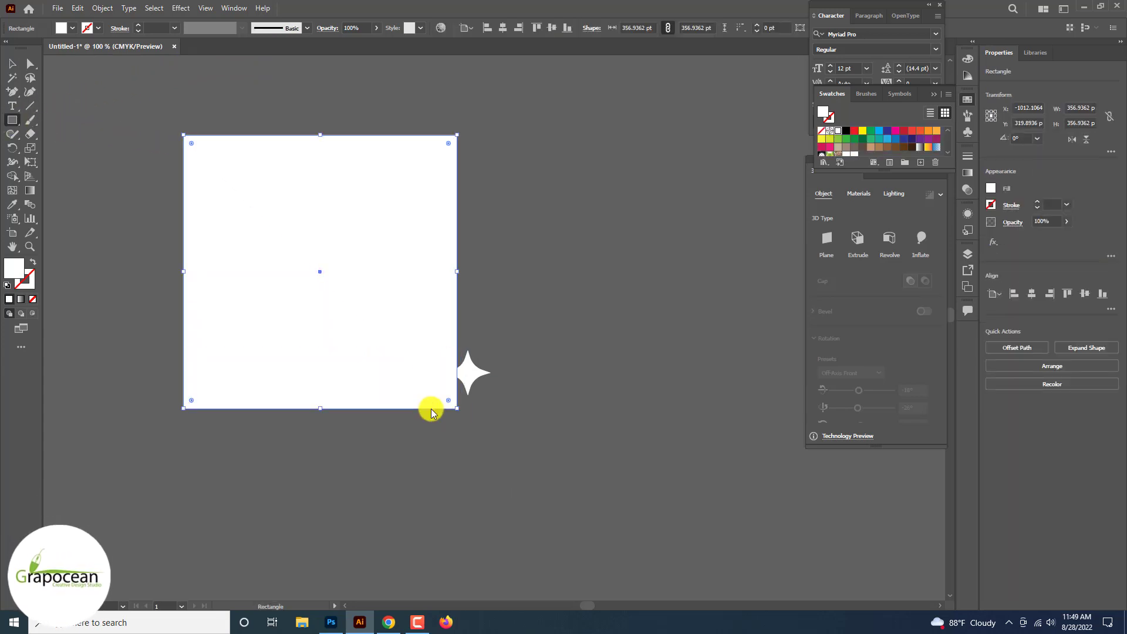
scroll(851, 133, down, 3)
click(854, 133)
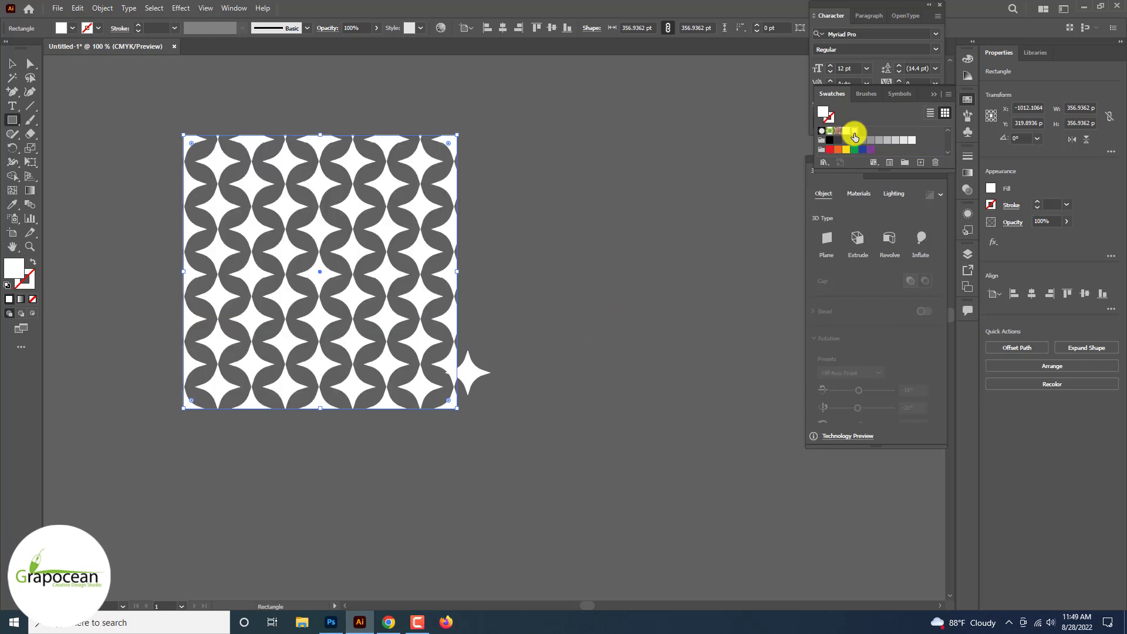
click(11, 62)
click(118, 143)
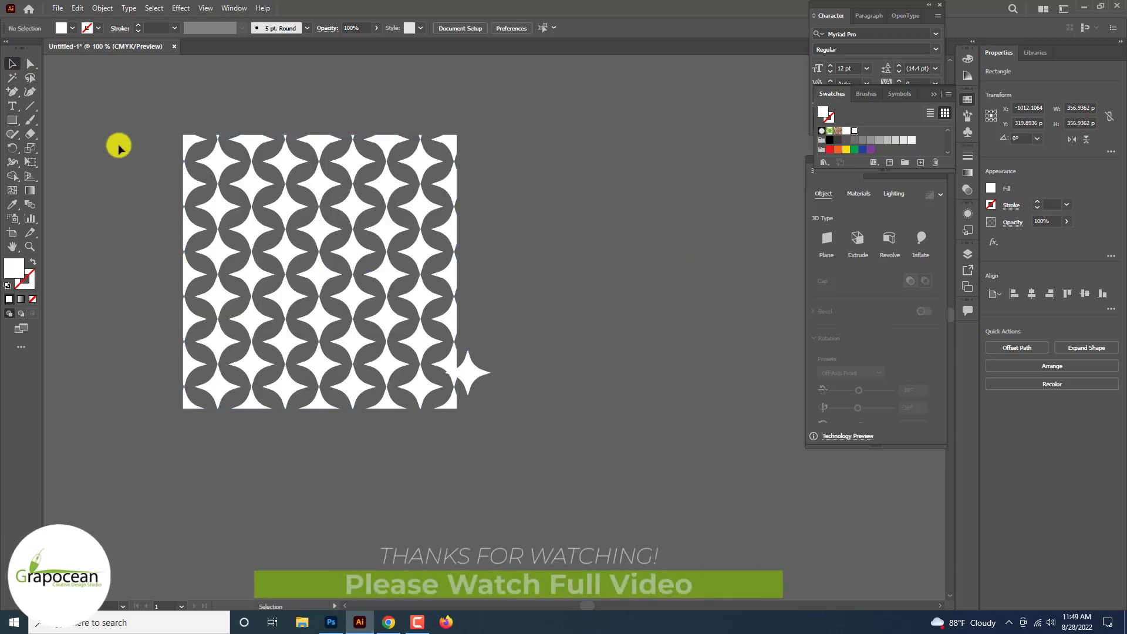
Step: Move the patterned square away from the single star and enlarge it to about 1540 pt per side
drag(254, 188, 188, 151)
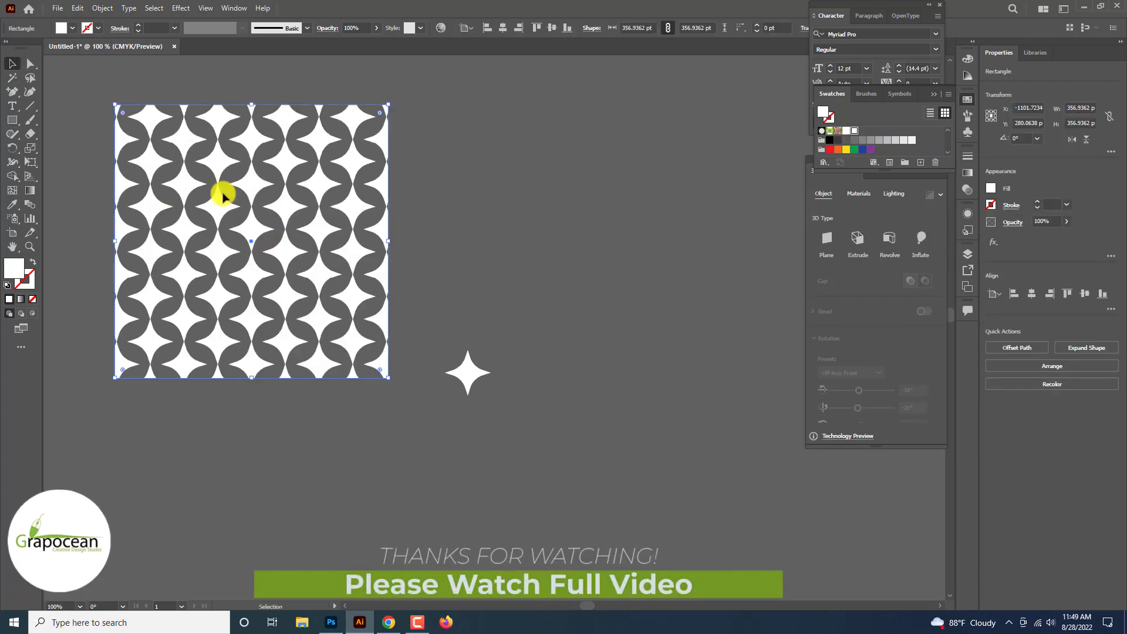
drag(388, 378, 501, 490)
scroll(510, 491, down, 4)
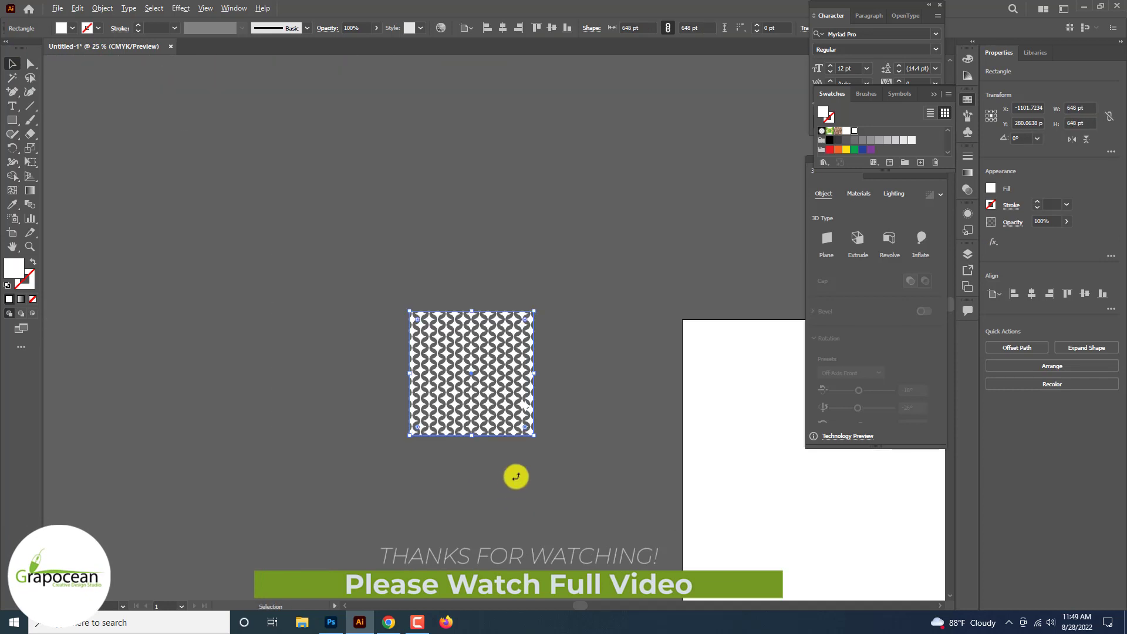
drag(532, 439, 618, 525)
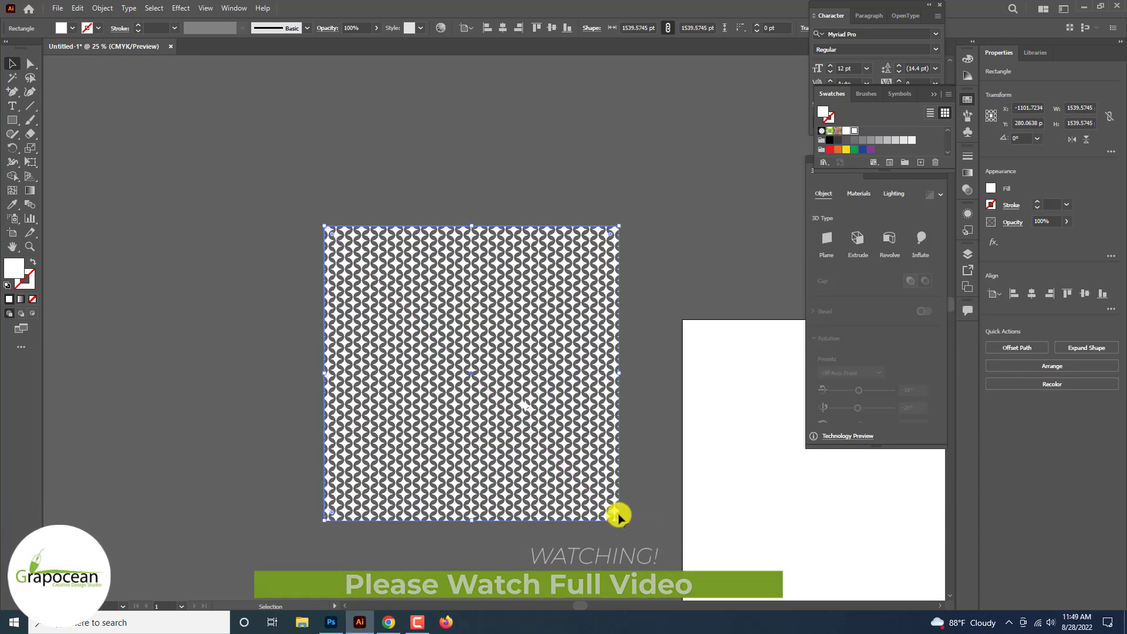
key(ctrl+shift+a)
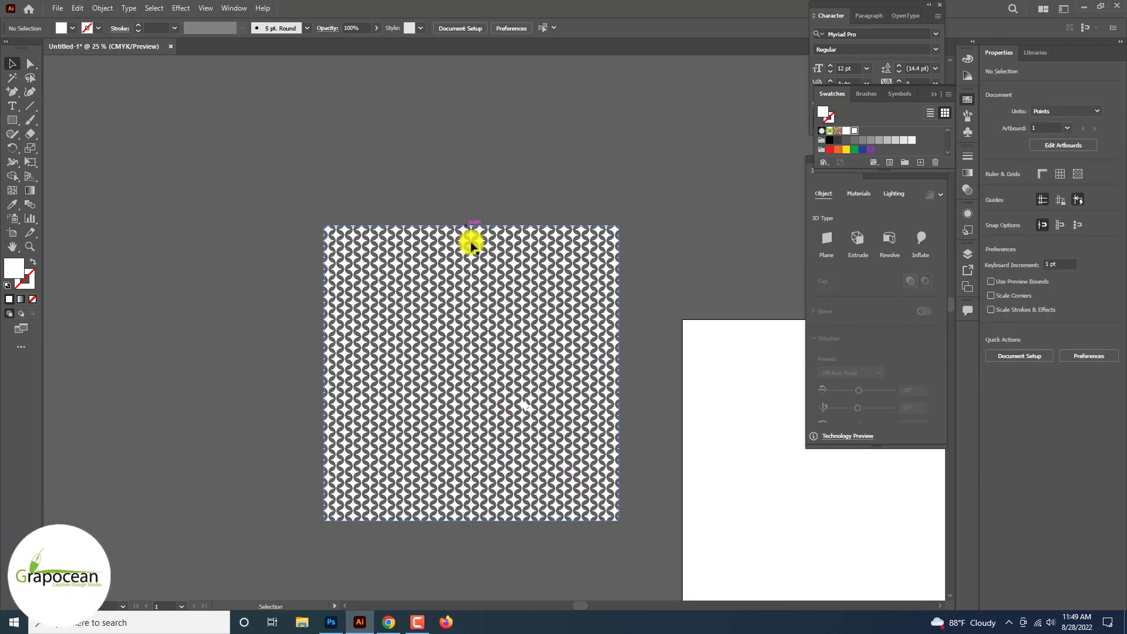
Step: Reshape the patterned square into a wide rectangle of about 2624 × 877 pt and move it clear of the artboard
click(470, 237)
drag(474, 226, 468, 422)
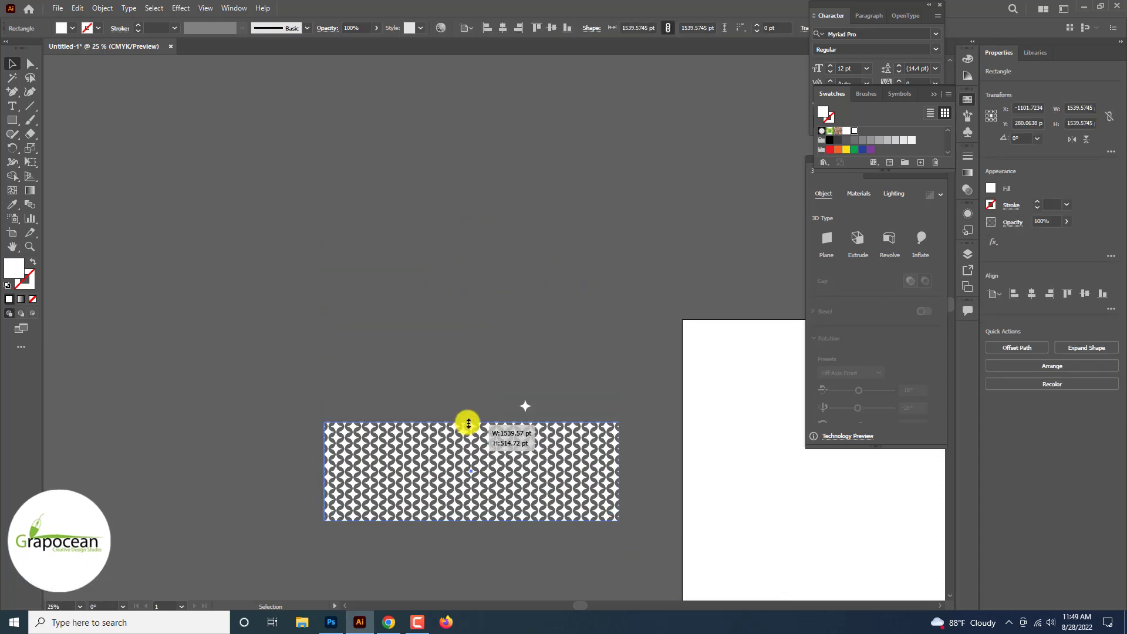
drag(618, 521, 722, 554)
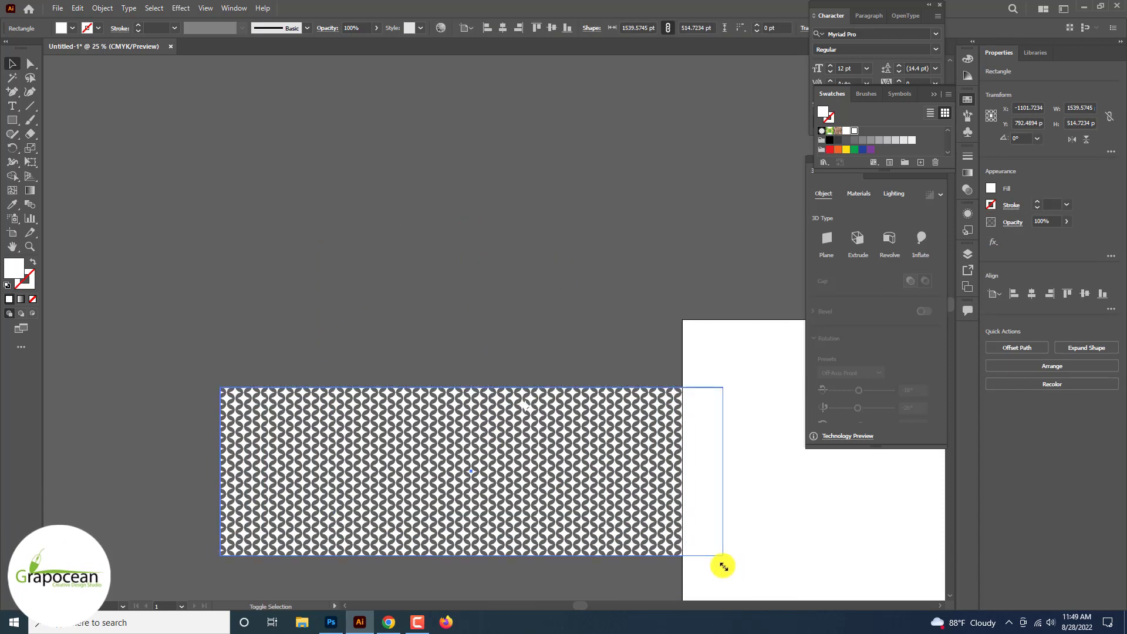
drag(431, 437, 297, 177)
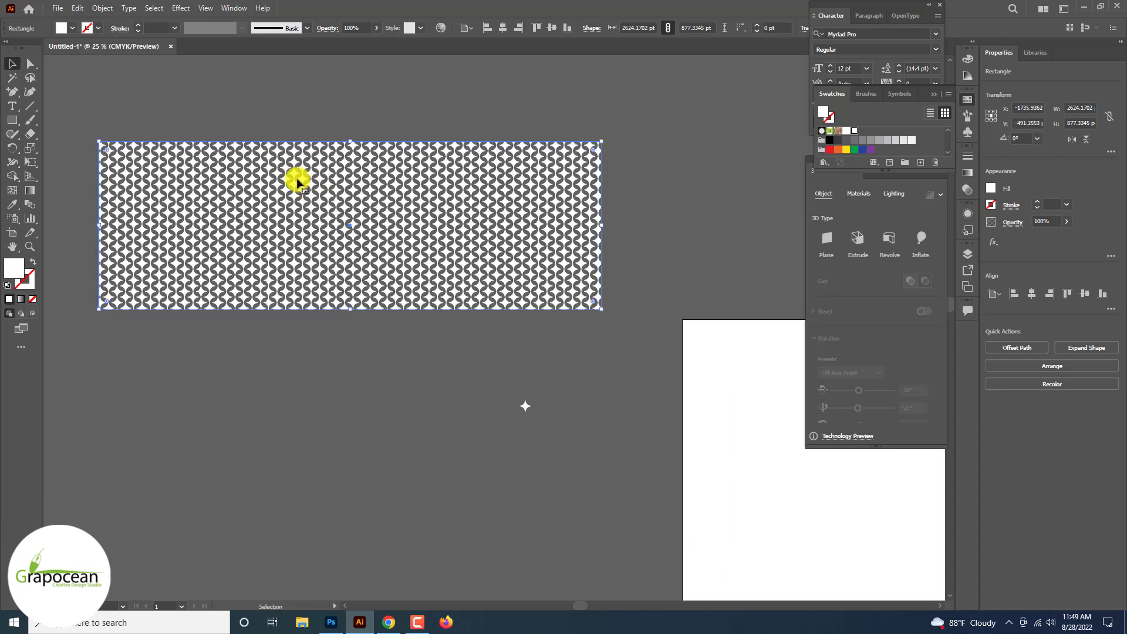
Step: Expand the fill of the patterned rectangle
click(102, 9)
click(123, 145)
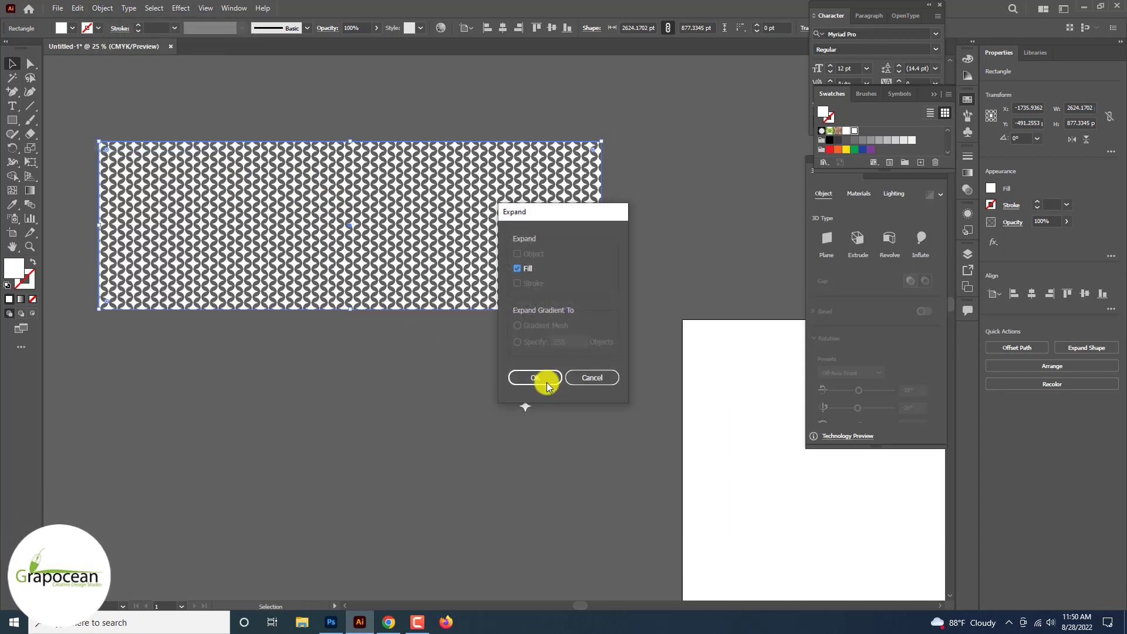
click(543, 379)
click(360, 335)
Step: Bring the star pattern into the Facebook Cover document in Photoshop and scale it to about 2277 × 763 px so it covers the canvas
drag(358, 238, 526, 396)
drag(799, 440, 862, 466)
click(581, 24)
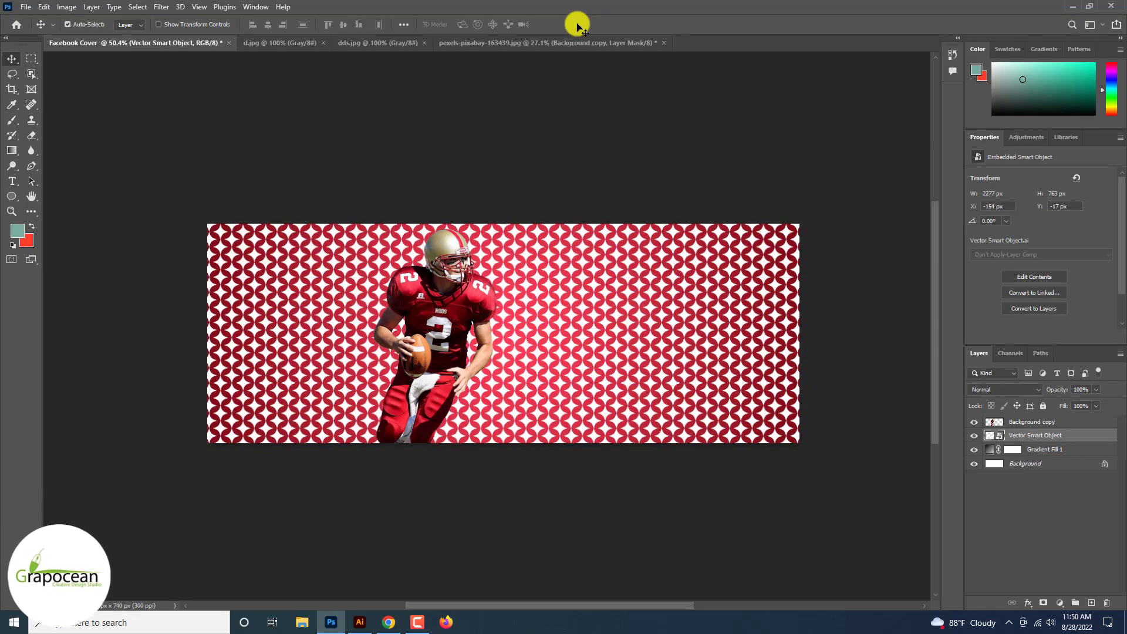
Step: Set the star pattern layer's blend mode to Overlay and lower its opacity
click(1026, 389)
scroll(1026, 389, down, 18)
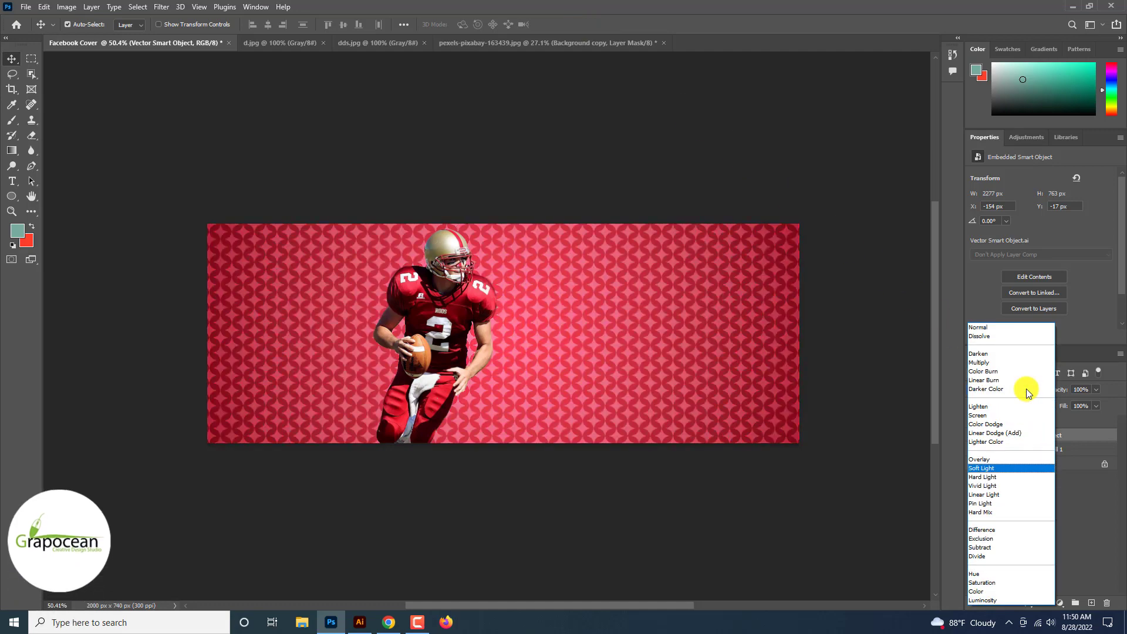
scroll(1028, 394, down, 3)
scroll(1028, 394, up, 9)
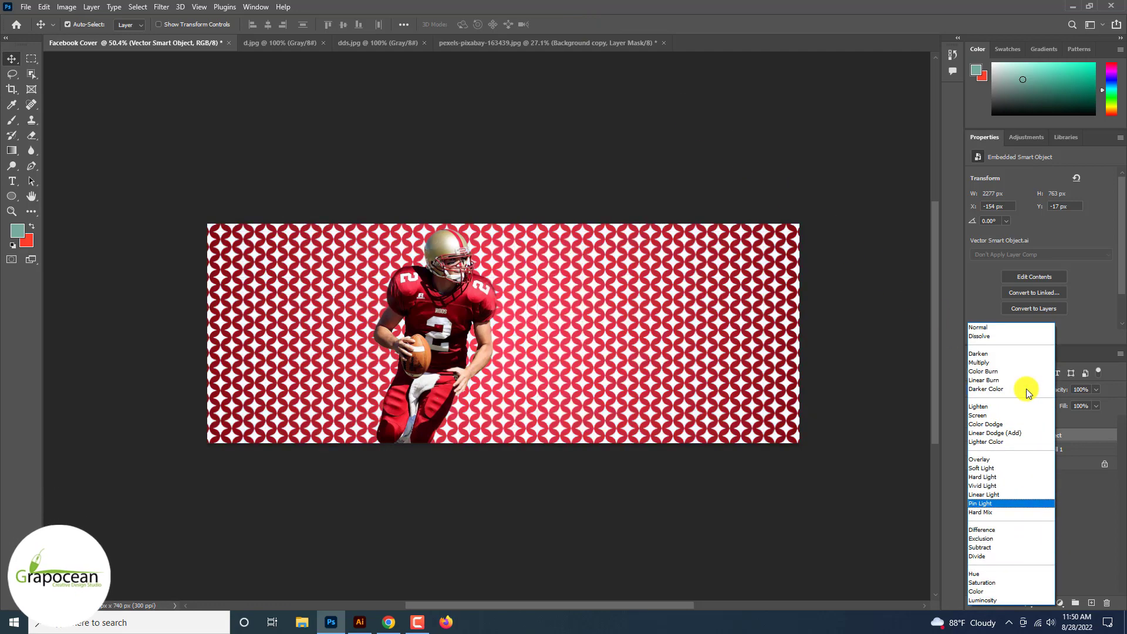
click(1028, 461)
drag(1099, 391, 1056, 406)
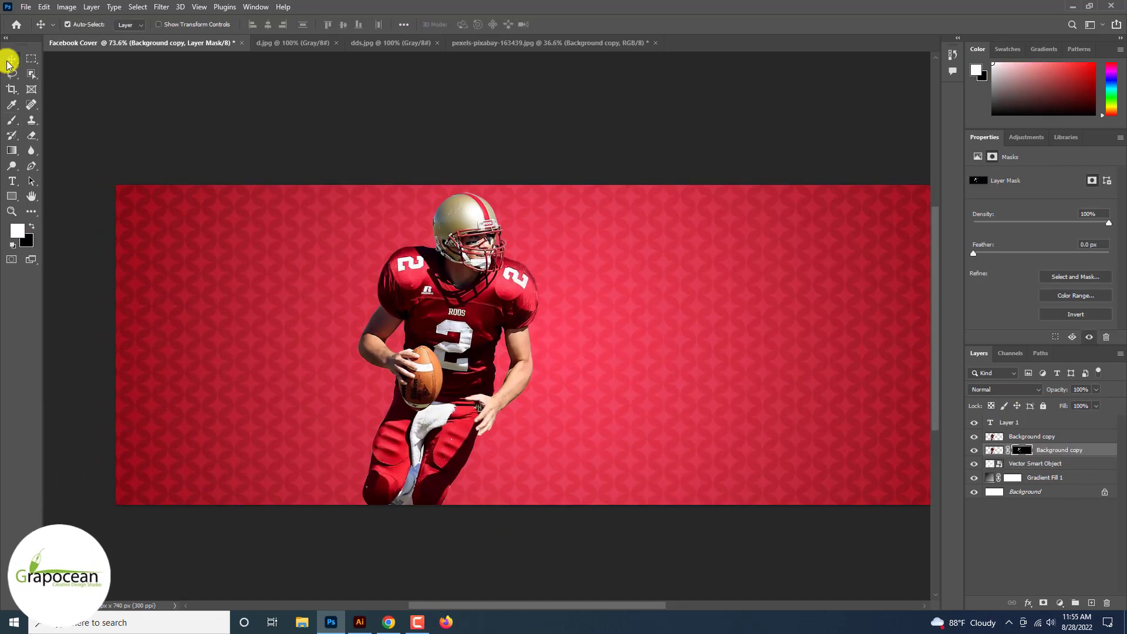
Step: Group the two football player cutout layers and make an enlarged duplicate of the group
shift+click(1072, 440)
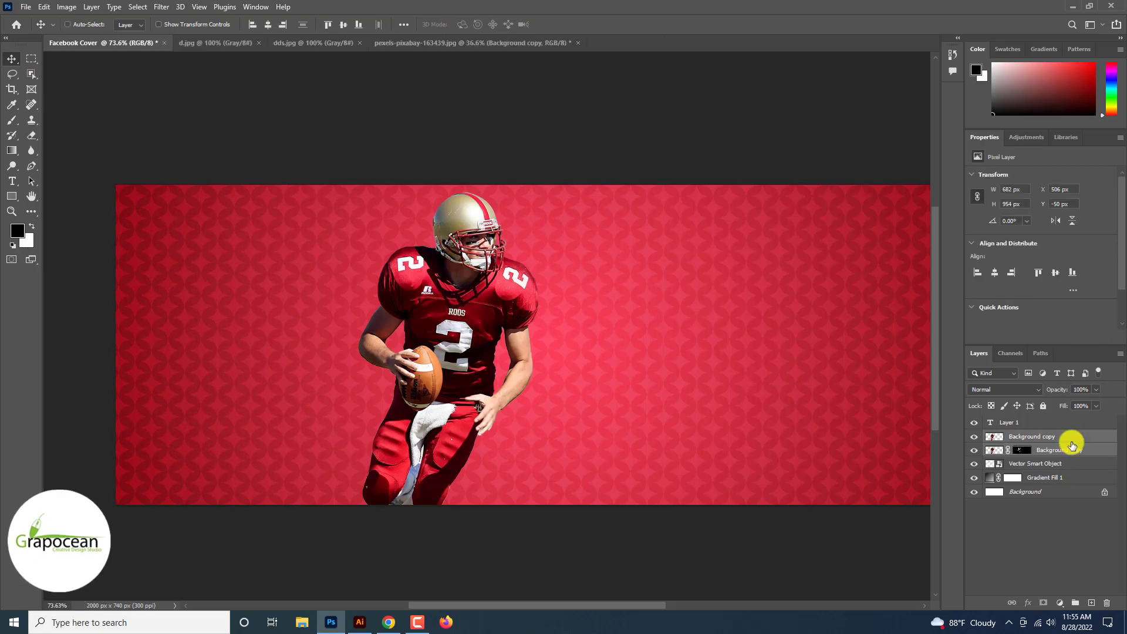
key(ctrl+g)
key(ctrl+t)
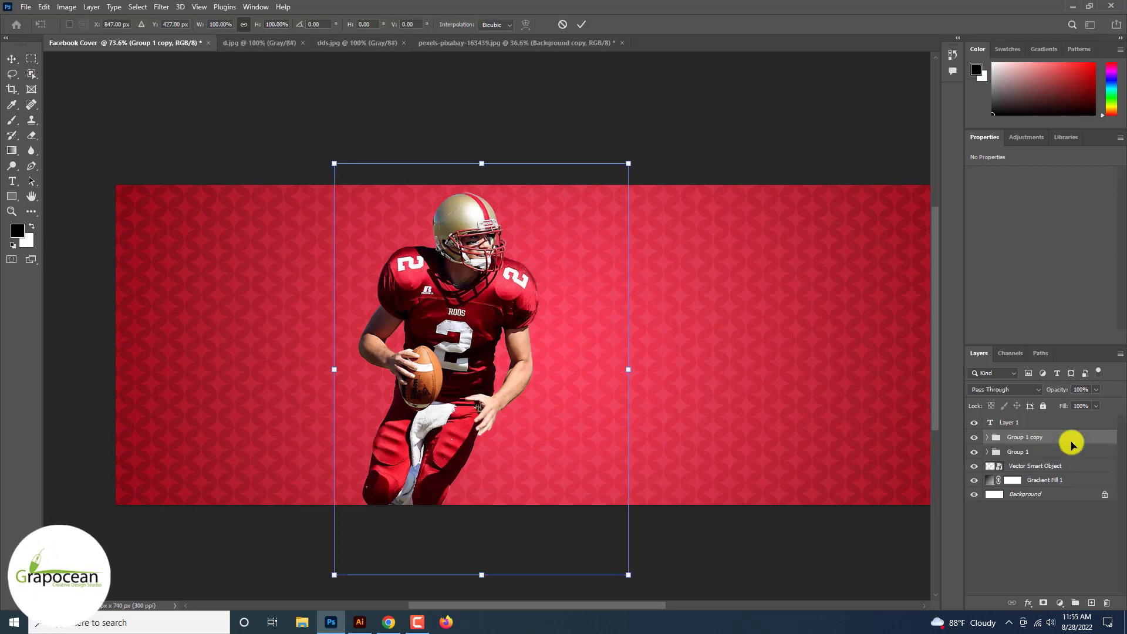
scroll(800, 477, down, 3)
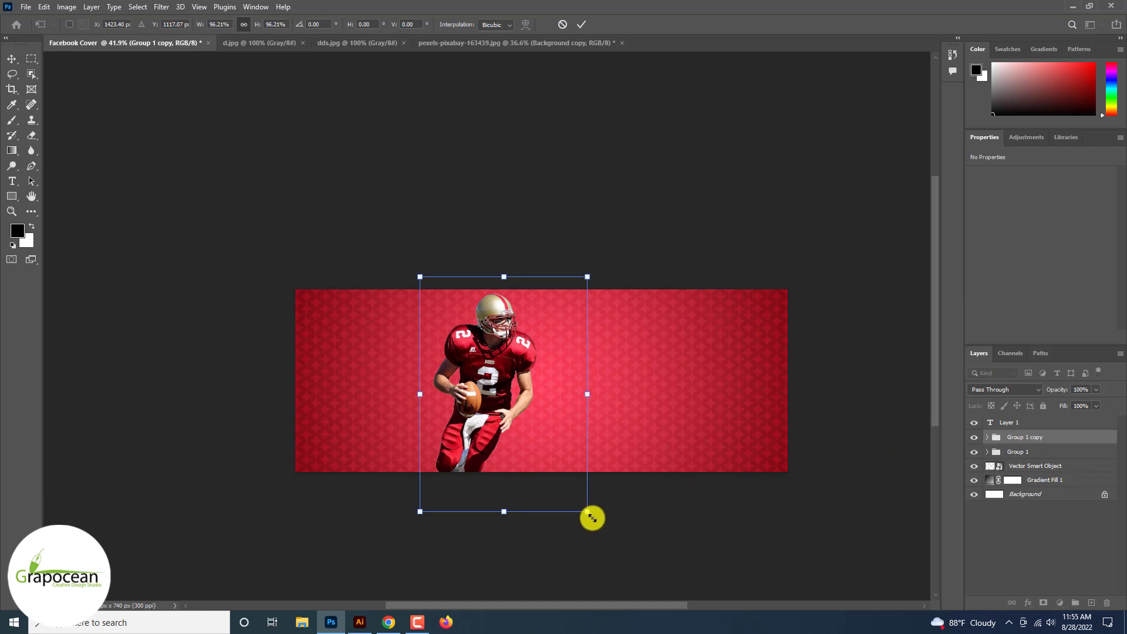
drag(591, 517, 449, 473)
click(581, 24)
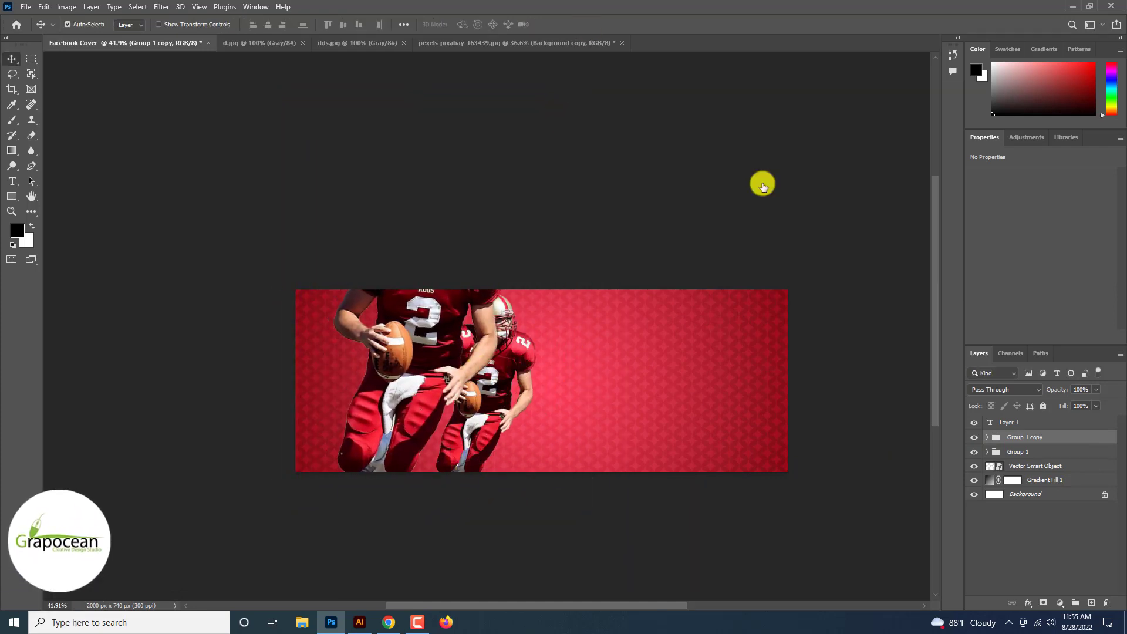
Step: Move the enlarged player group beneath the original player group in the layer stack
drag(1033, 437, 1039, 459)
drag(398, 395, 467, 393)
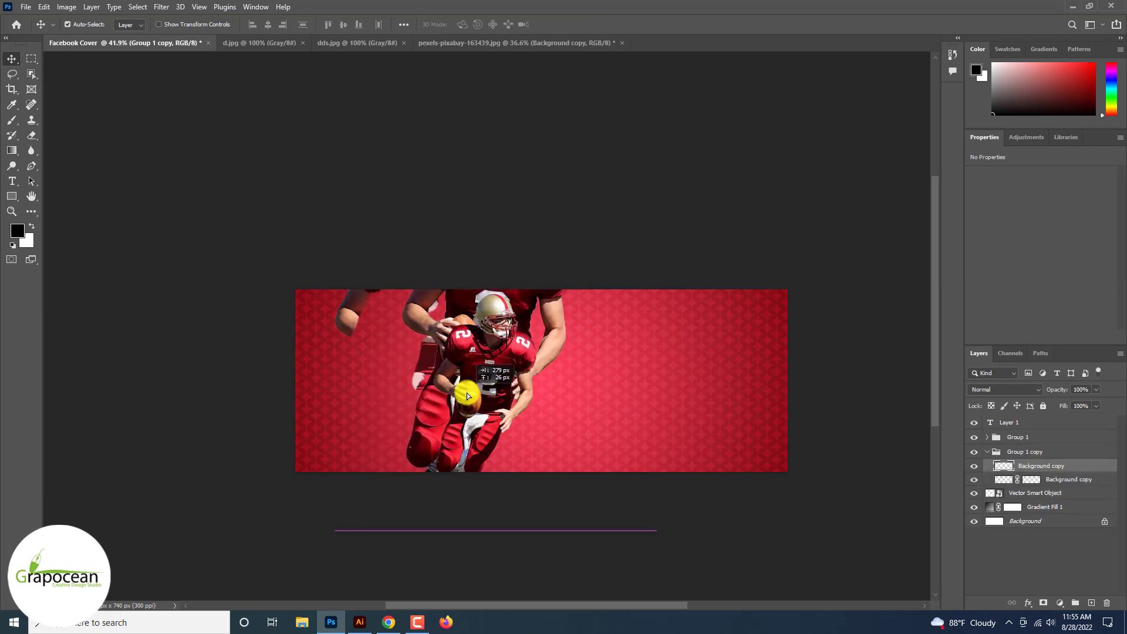
key(ctrl+z)
click(987, 451)
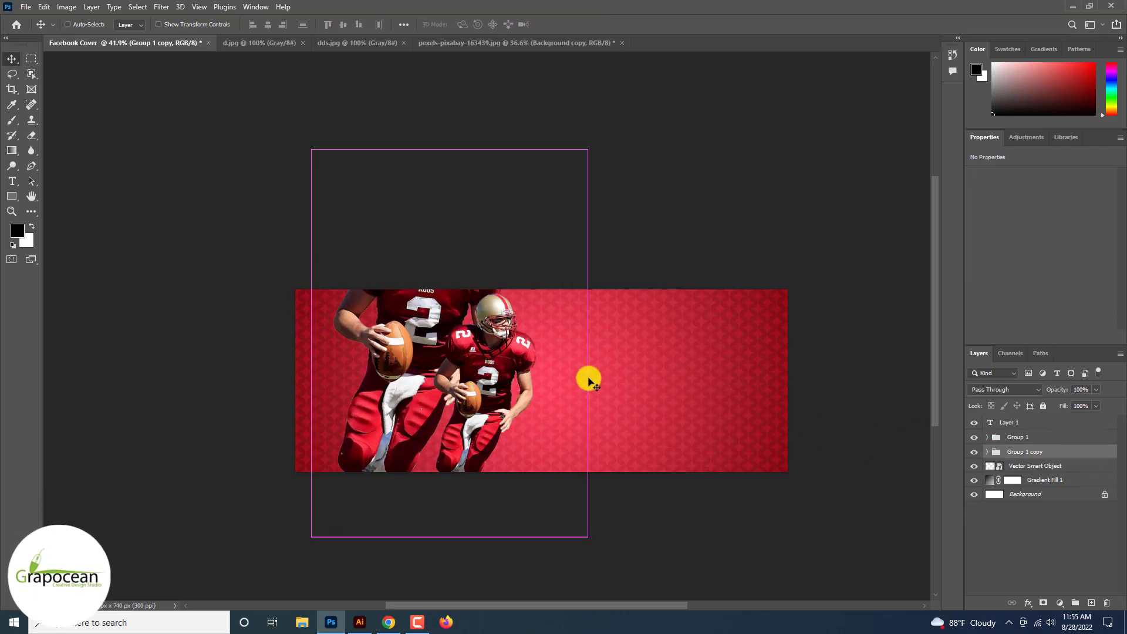
Step: Try placing the enlarged player group behind and to the right of the original player
key(ctrl+t)
drag(404, 346, 564, 382)
click(580, 25)
key(ctrl+z)
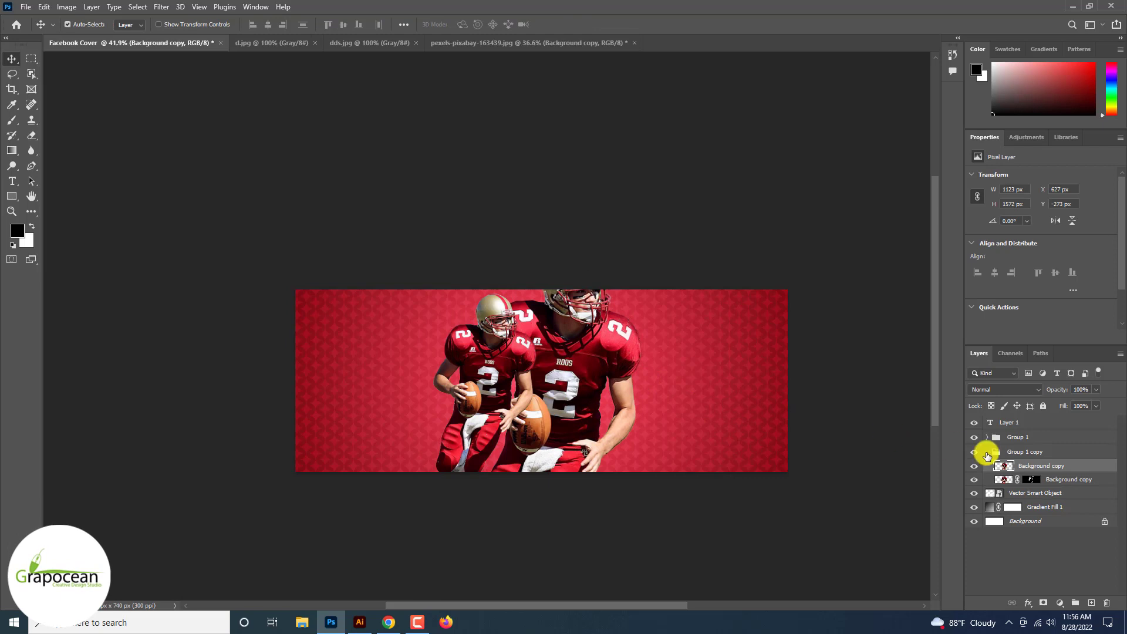
Step: Scale the player copy down to about 76% directly behind the original player and set the group's opacity to 50%
click(987, 452)
key(ctrl+t)
drag(593, 425, 465, 421)
drag(589, 223, 527, 295)
drag(394, 484, 468, 419)
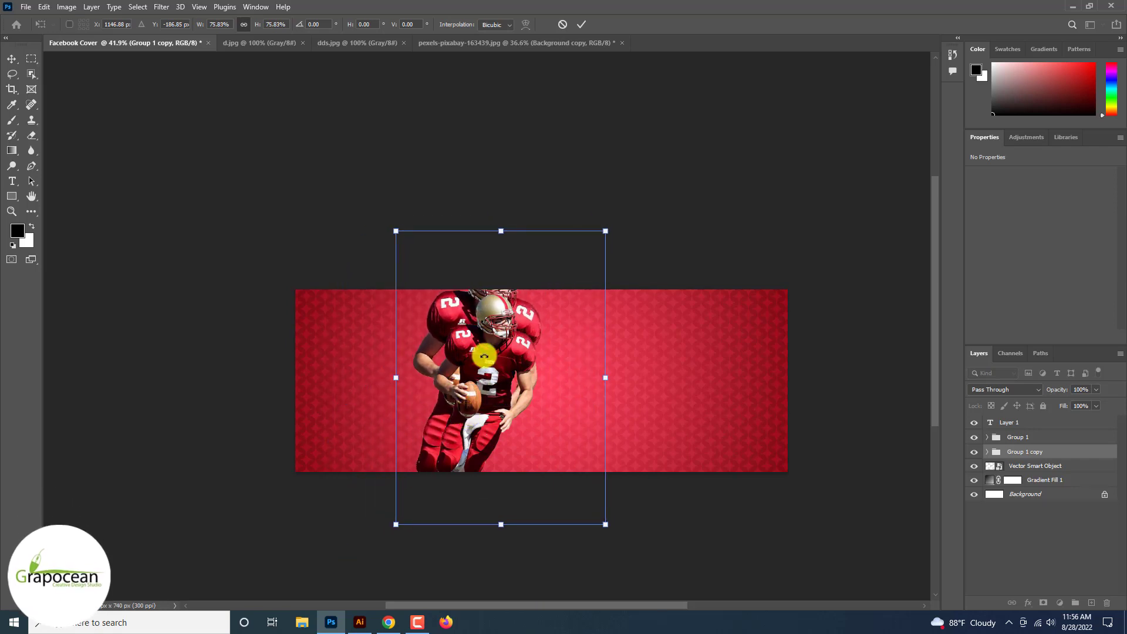
click(581, 25)
scroll(699, 254, up, 6)
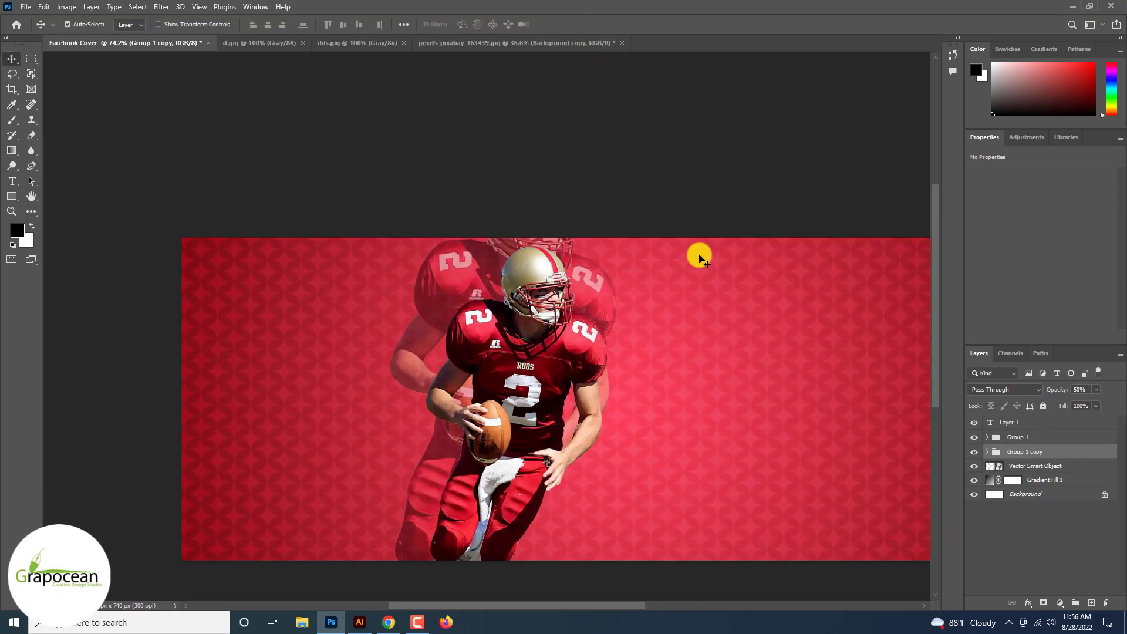
Step: Flip the faded player copy horizontally, enlarge it to about 133% and place it to the left of the original player
key(ctrl+t)
scroll(466, 290, down, 6)
right_click(465, 292)
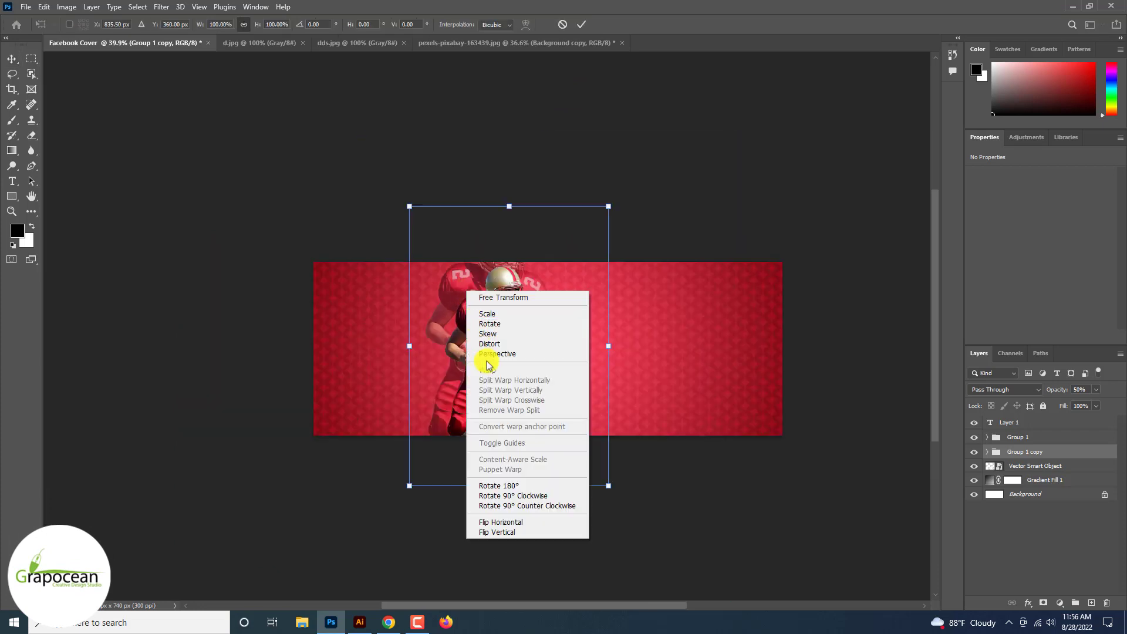
click(536, 526)
drag(559, 408, 473, 424)
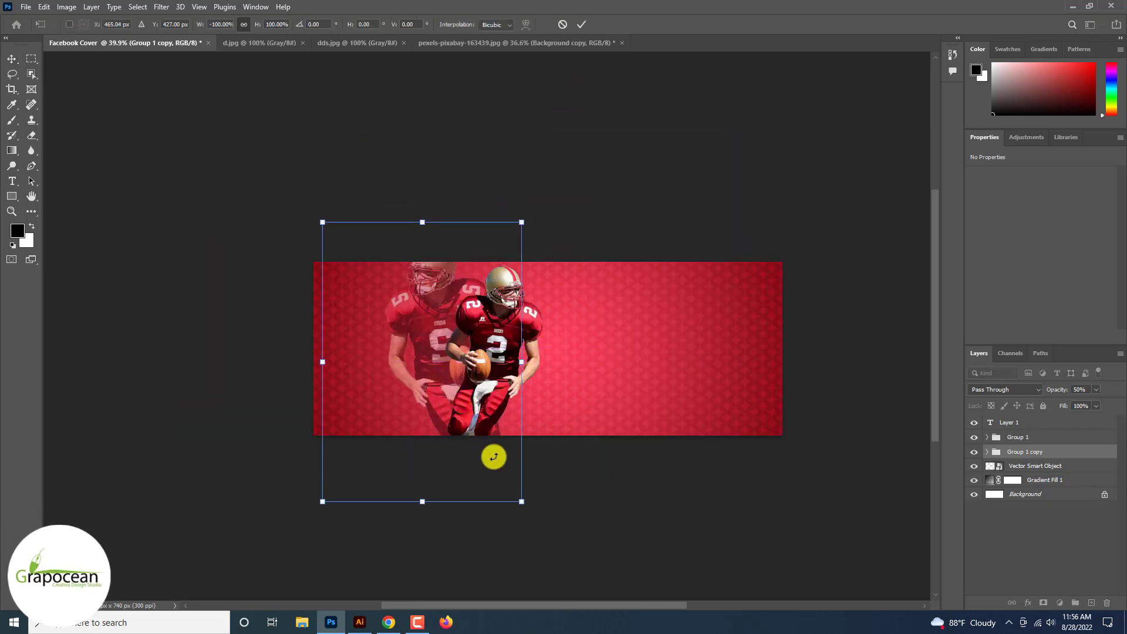
drag(521, 501, 485, 492)
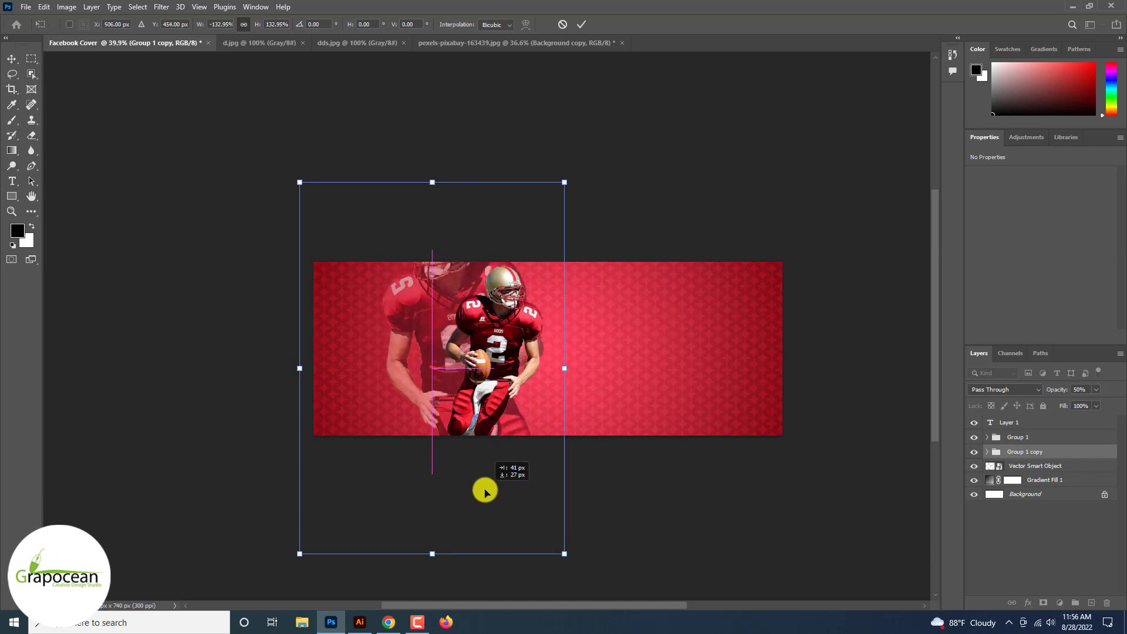
click(581, 25)
Step: Add a colorized Hue/Saturation adjustment above the original player group with hue 360, saturation 76 and lightness +90
click(1060, 603)
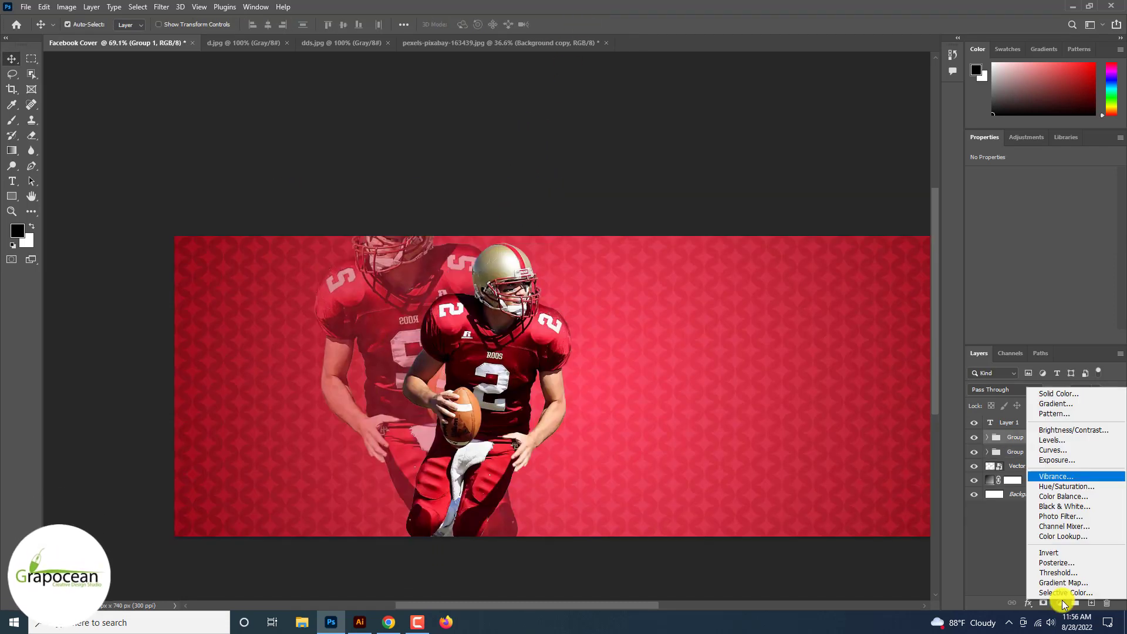
click(1089, 486)
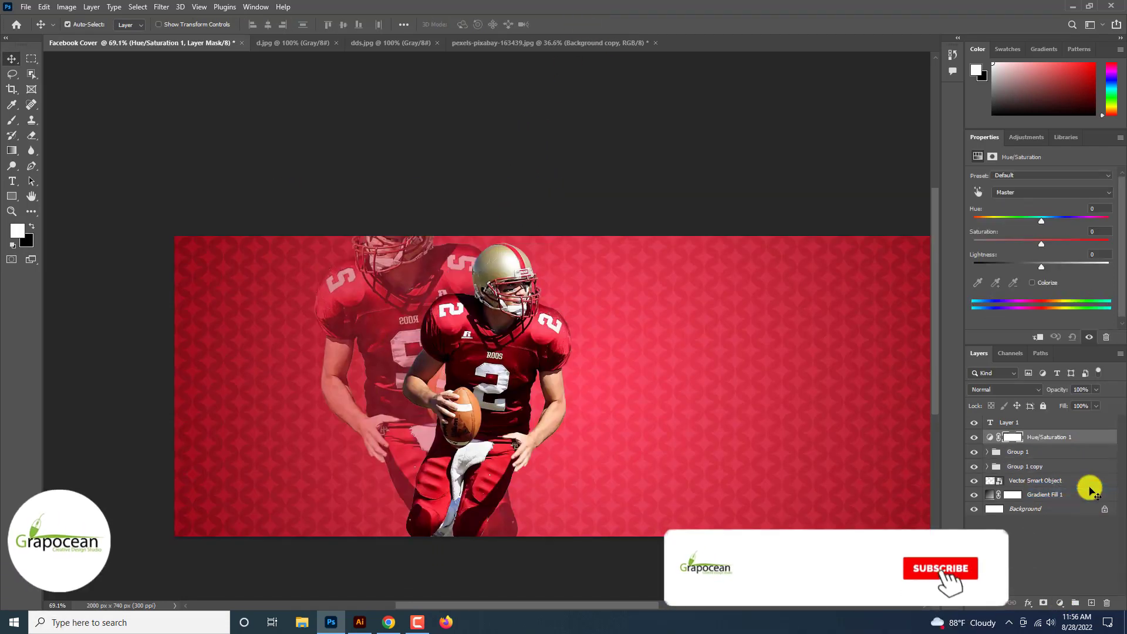
click(1048, 281)
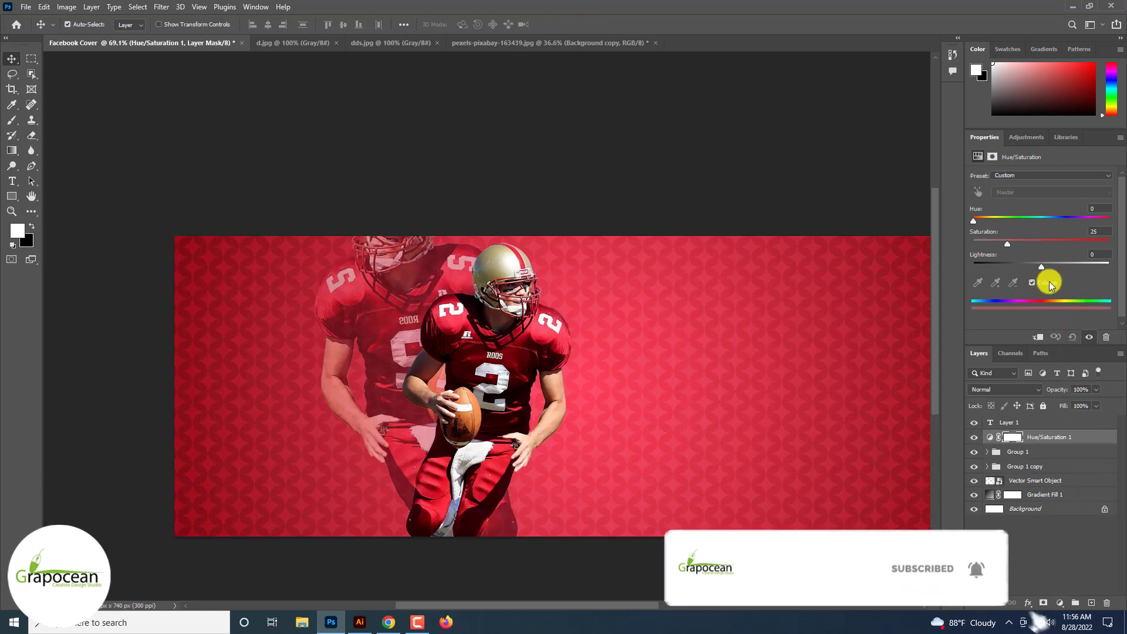
drag(1048, 266, 1102, 266)
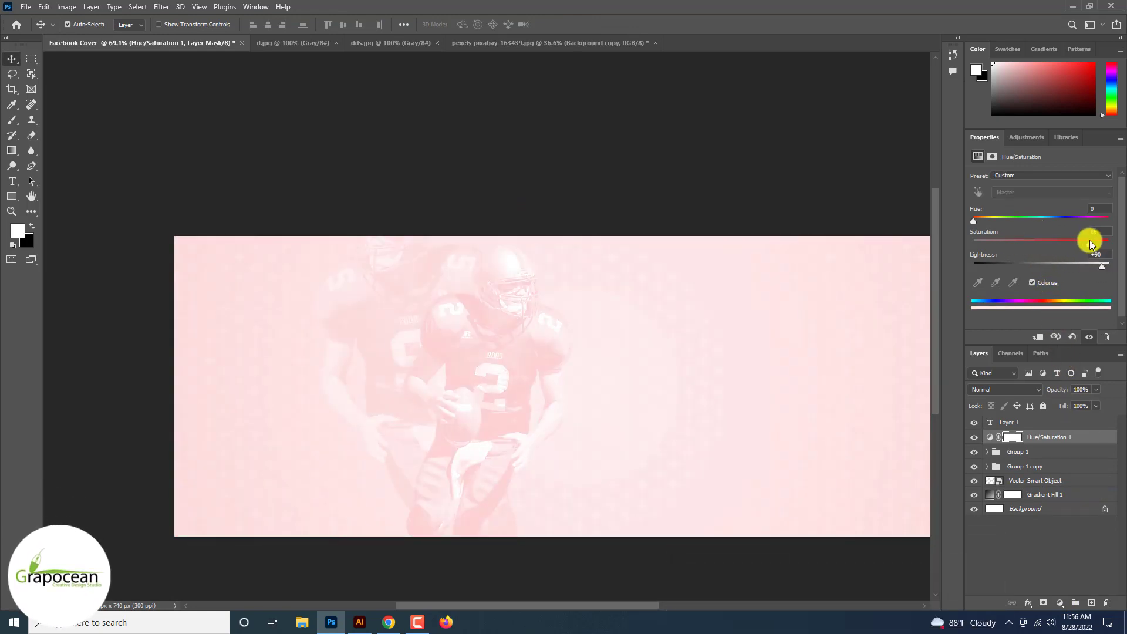
mouse_move(984, 223)
mouse_down()
mouse_move(1043, 220)
mouse_move(977, 220)
mouse_up()
drag(1089, 243, 1075, 243)
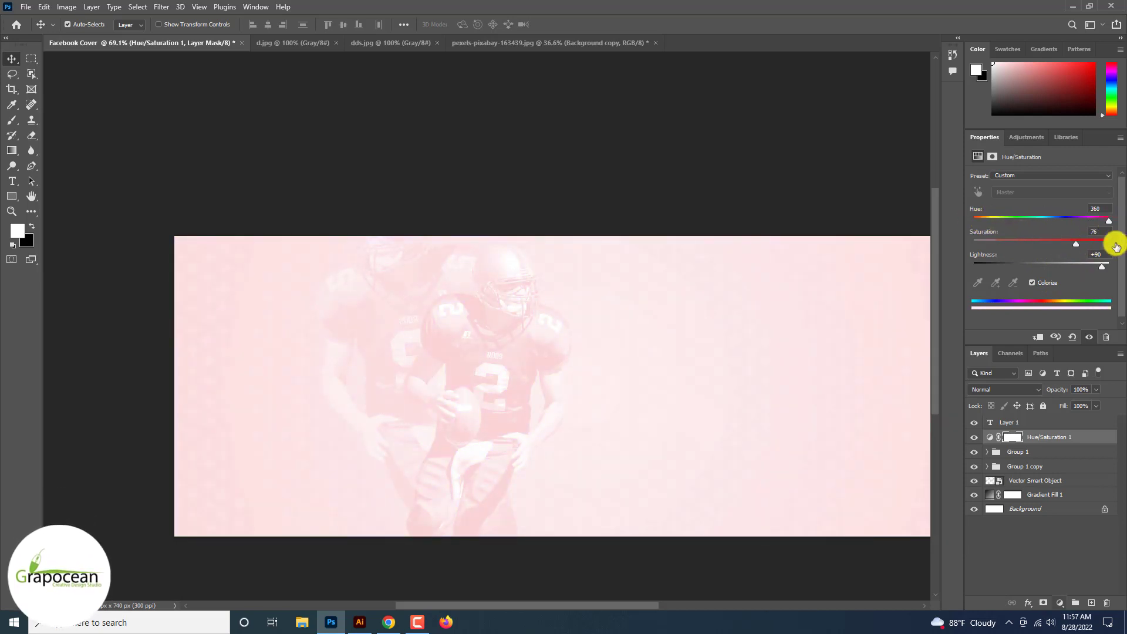
Step: Invert the Hue/Saturation mask and paint white glows beside the helmet and over the ball-carrying arm with a 125–200 px brush
click(1013, 438)
key(ctrl+i)
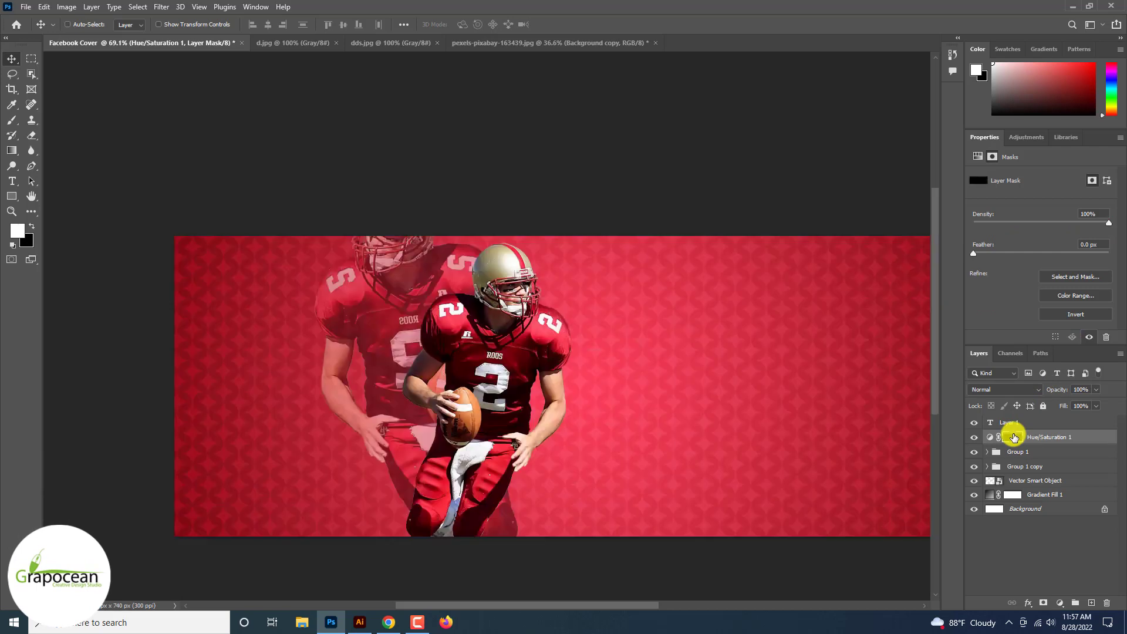
click(10, 121)
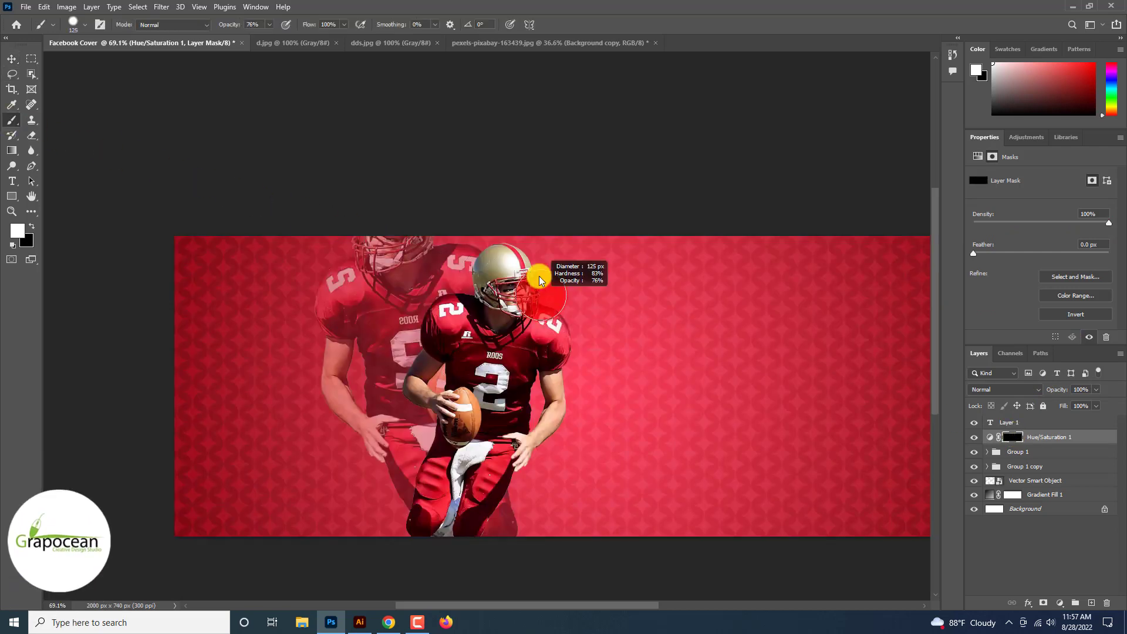
scroll(531, 291, up, 4)
alt+drag(511, 283, 503, 95)
click(518, 267)
scroll(514, 271, down, 3)
scroll(514, 273, up, 4)
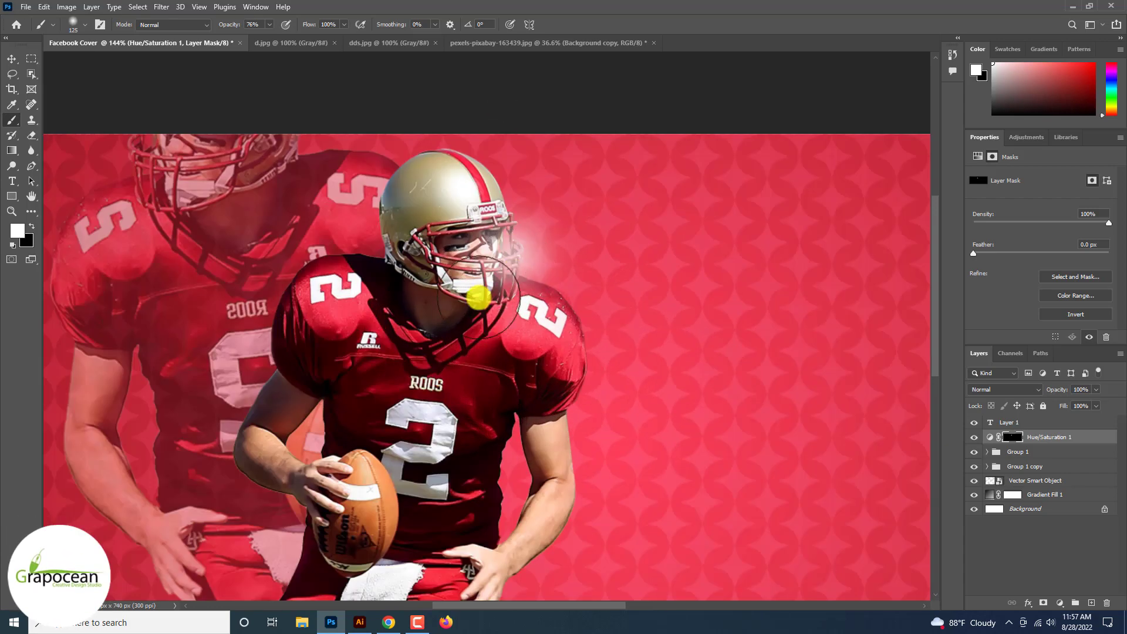
key(bracketright)
drag(336, 406, 310, 428)
scroll(309, 428, down, 3)
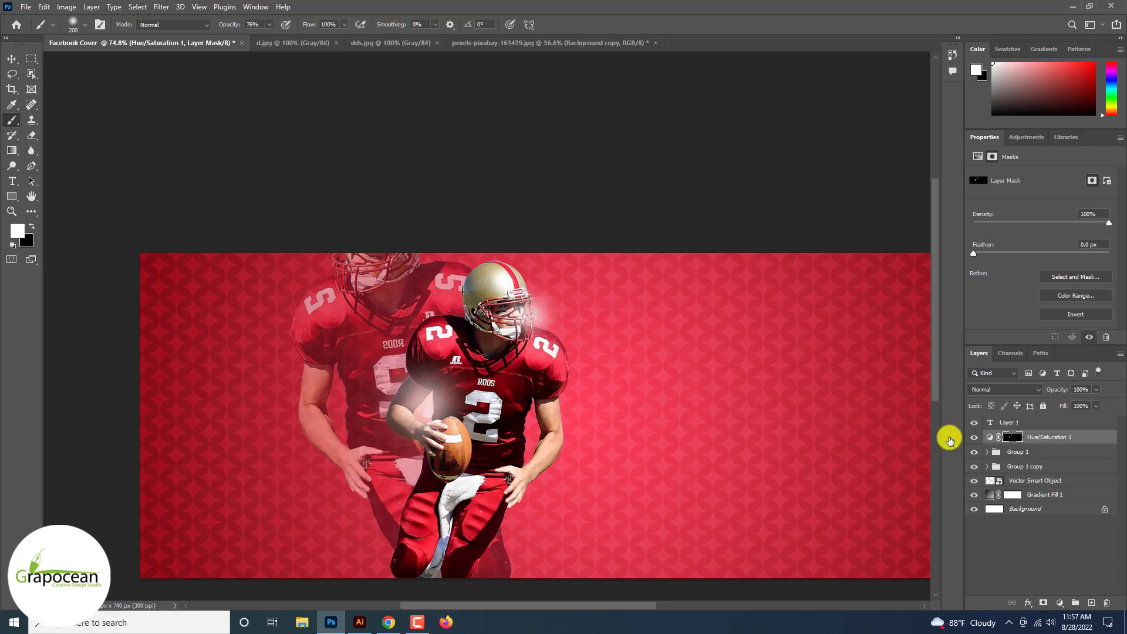
Step: Set the Hue/Saturation adjustment to hue 355, saturation 67 and lightness +52, and duplicate the adjustment layer
click(990, 437)
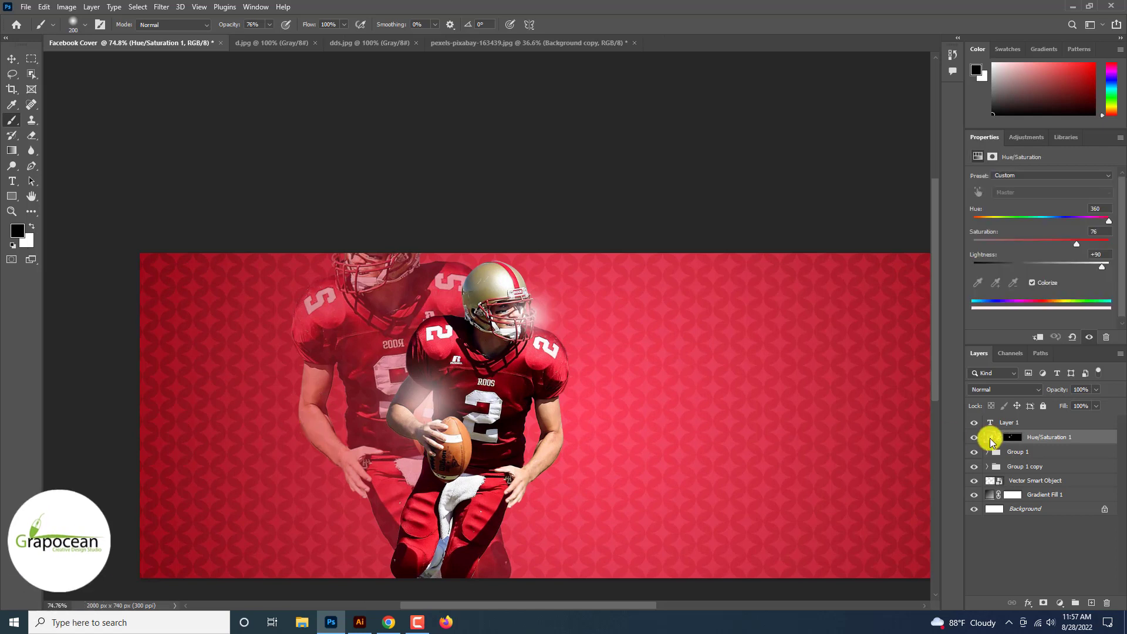
mouse_move(1082, 261)
mouse_down()
mouse_move(1049, 262)
mouse_move(1075, 262)
mouse_up()
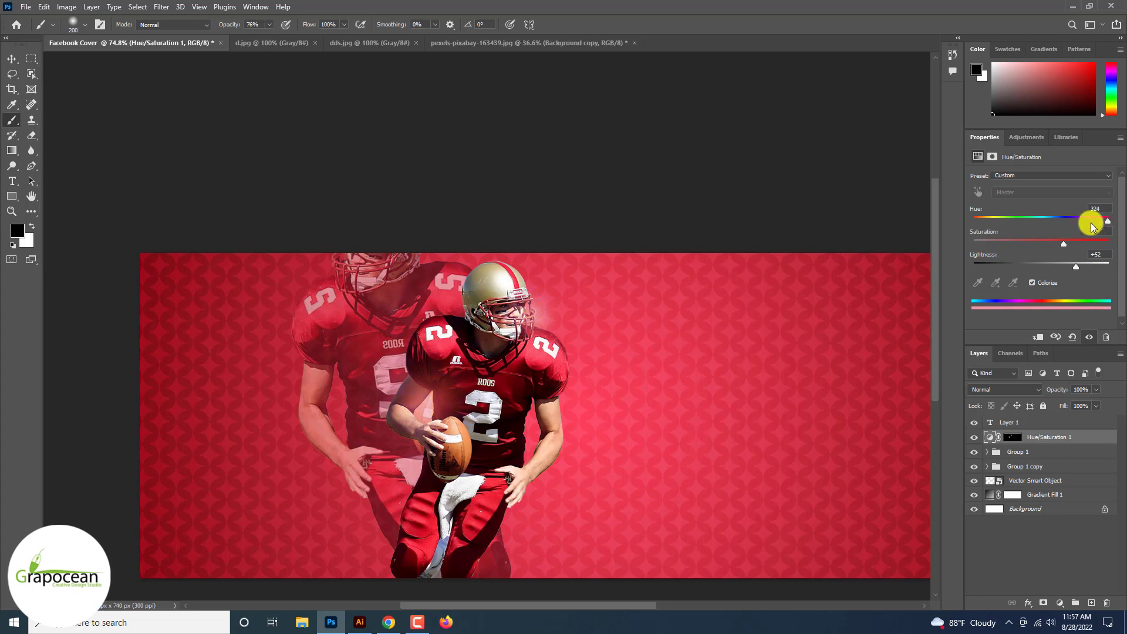
drag(1095, 227, 1112, 227)
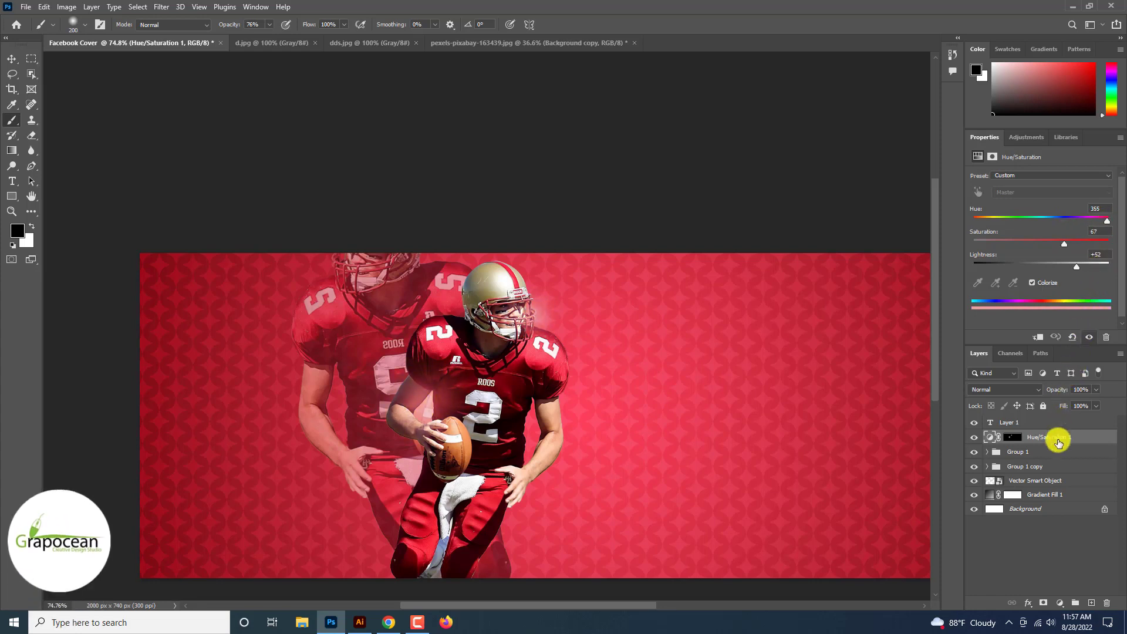
key(ctrl+j)
key(x)
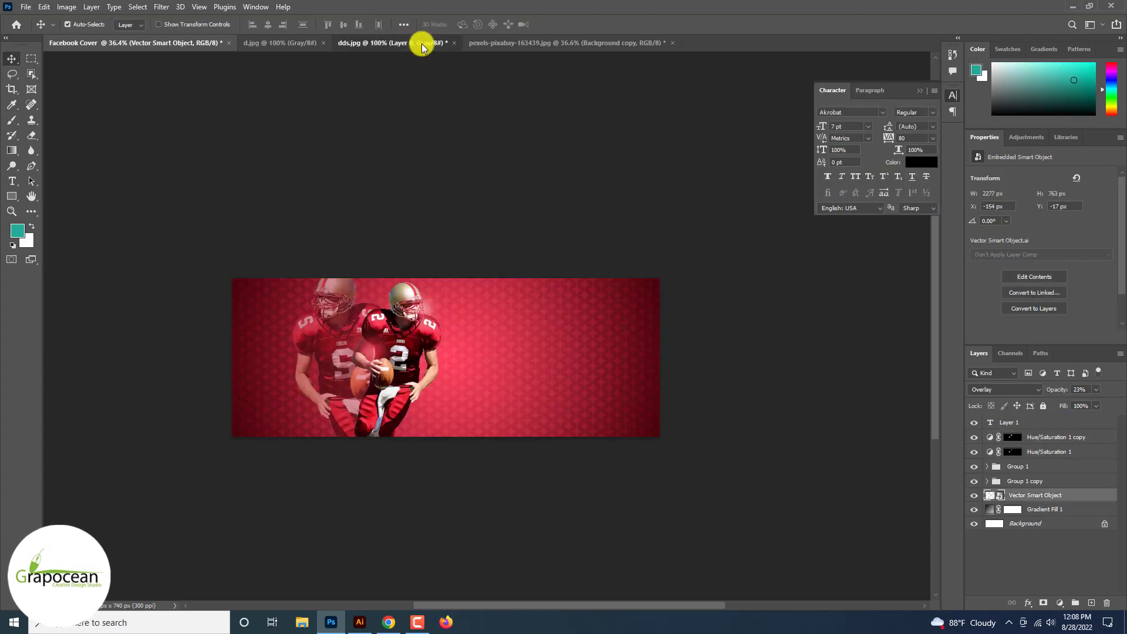
Step: Bring the d.jpg grunge texture into the Facebook Cover document beneath the players and scale it to about 218% to cover the canvas
click(421, 44)
click(290, 41)
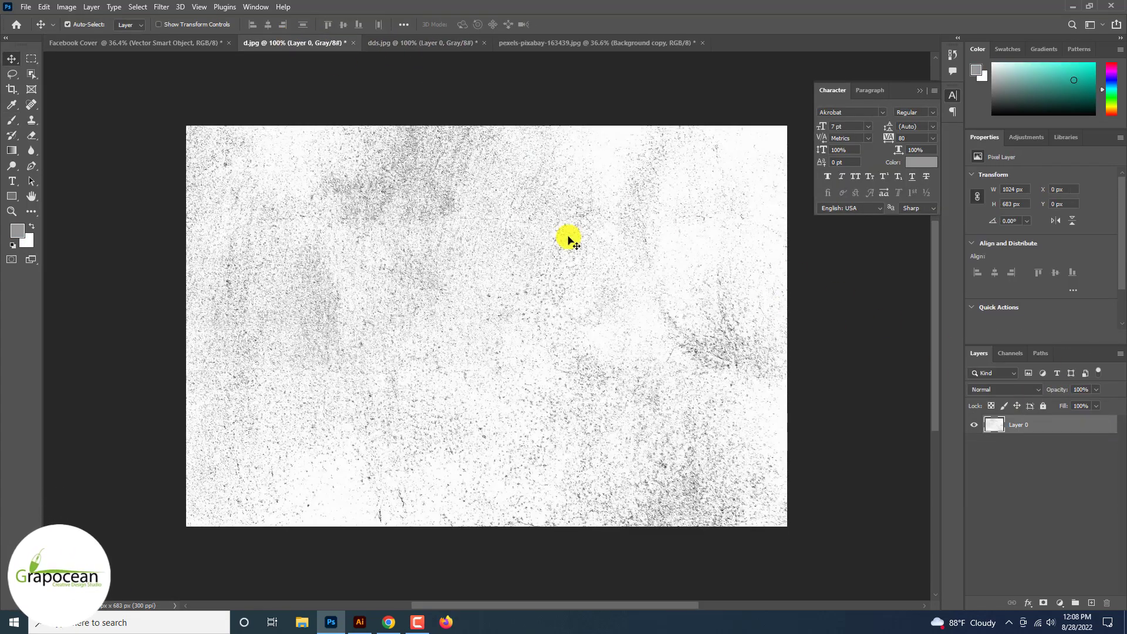
drag(568, 238, 466, 364)
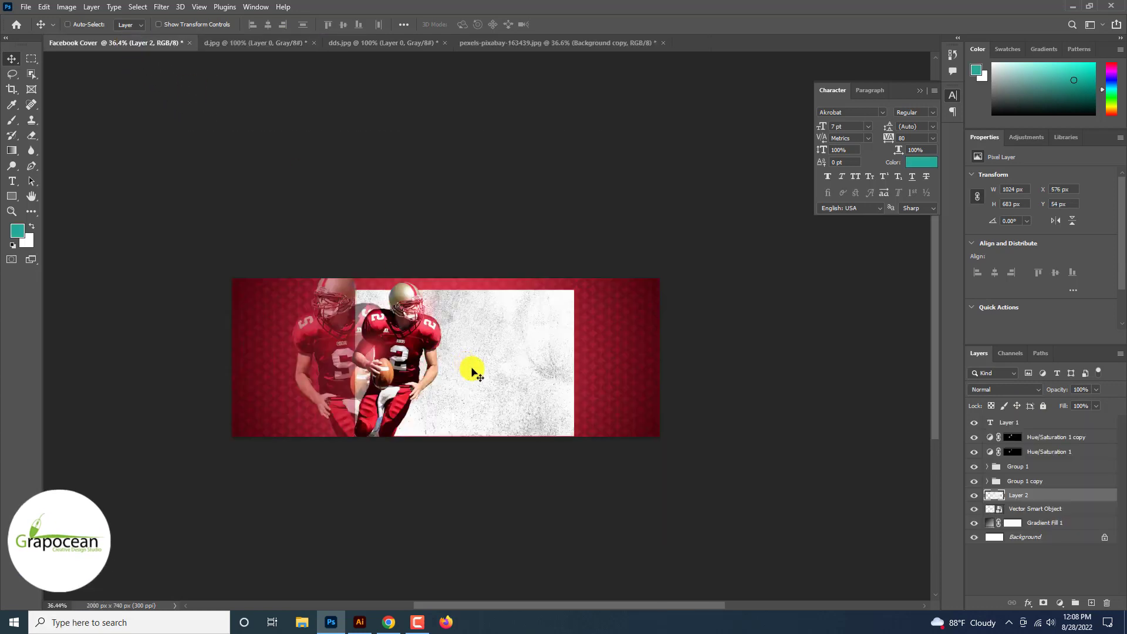
key(ctrl+t)
drag(573, 436, 717, 503)
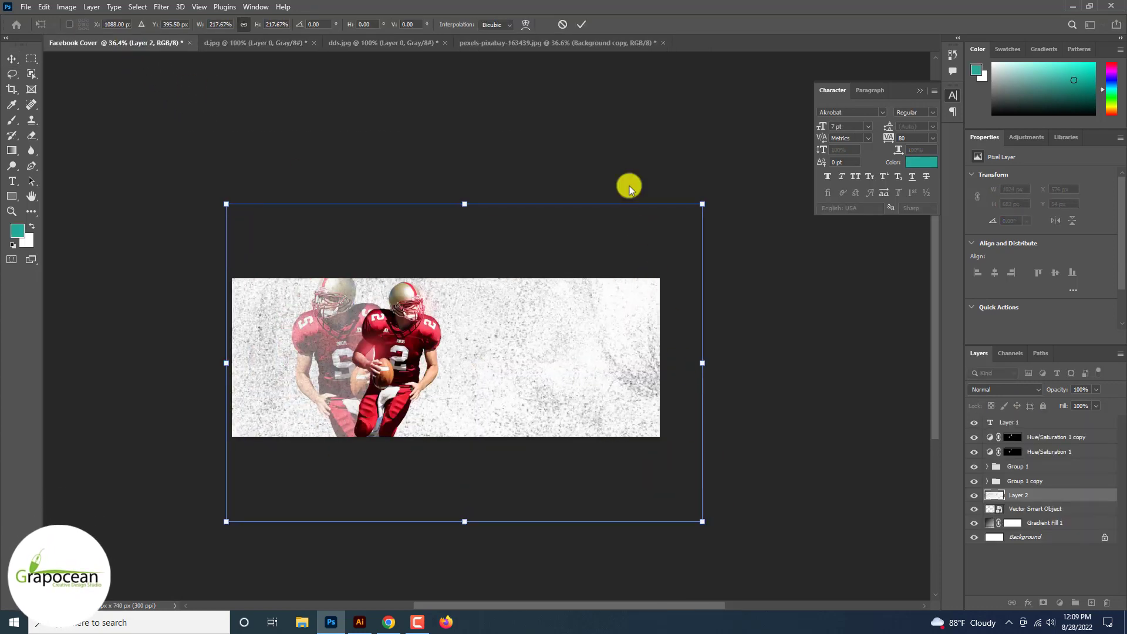
key(Return)
Step: Blend the grunge texture into the background using Blend If on This Layer, with black split 0/42 and white split 121/255
right_click(1074, 494)
click(987, 117)
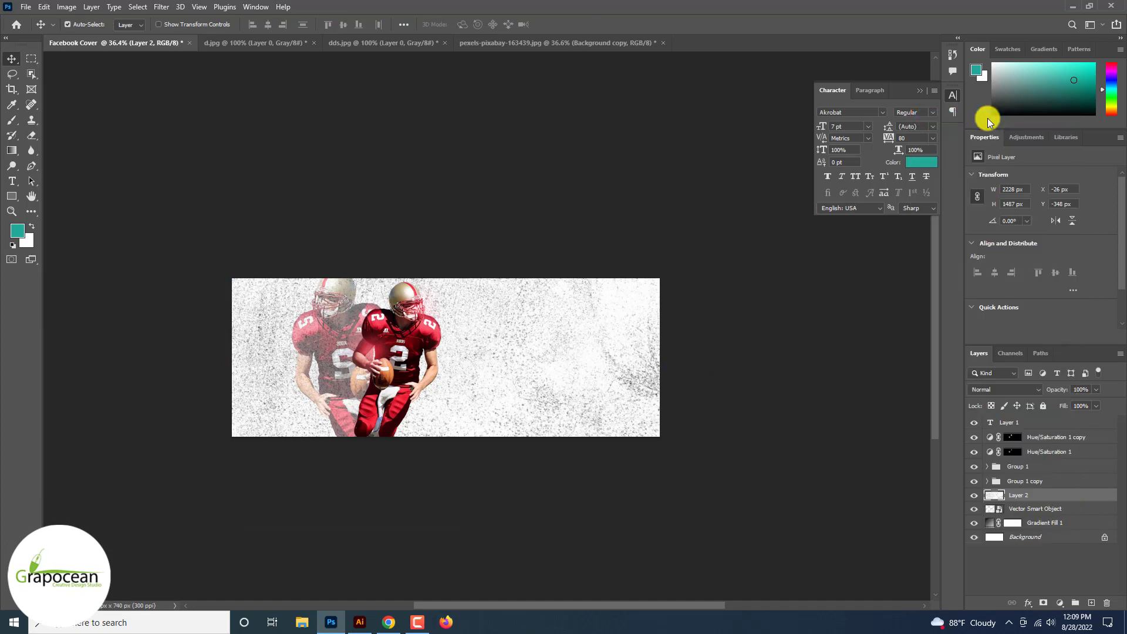
drag(889, 529, 812, 534)
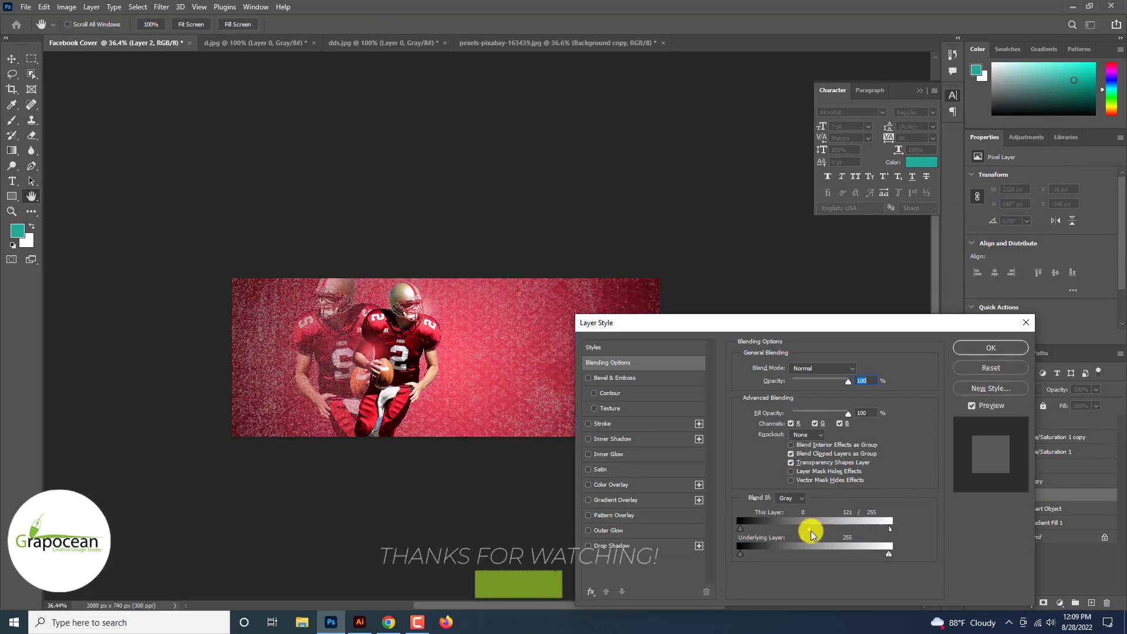
alt+drag(742, 530, 814, 534)
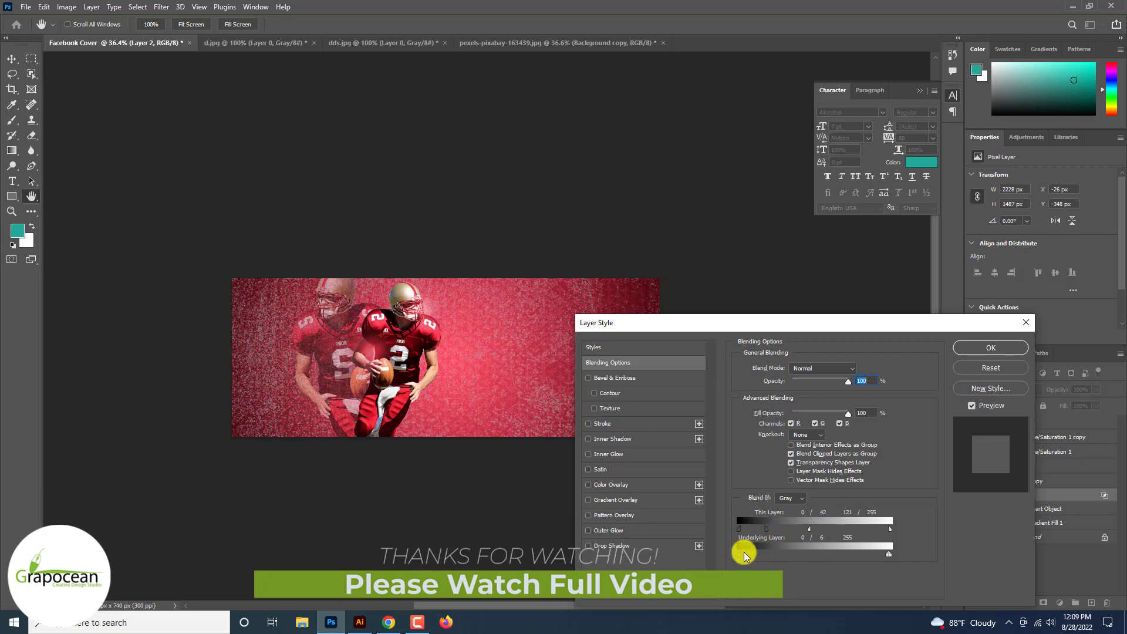
drag(744, 554, 710, 556)
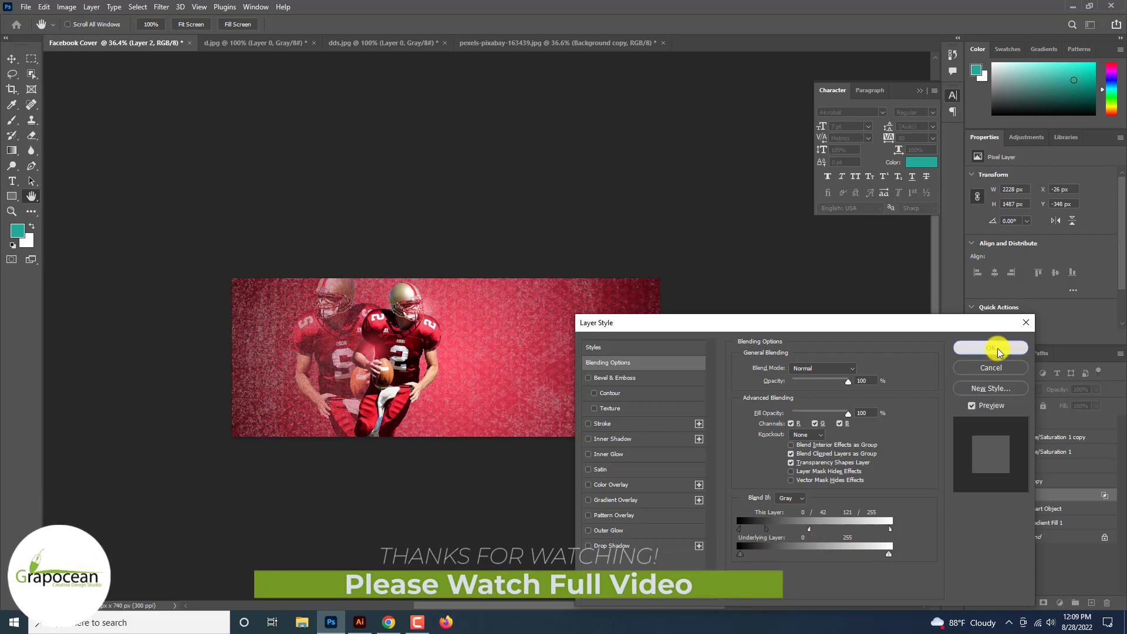
click(998, 350)
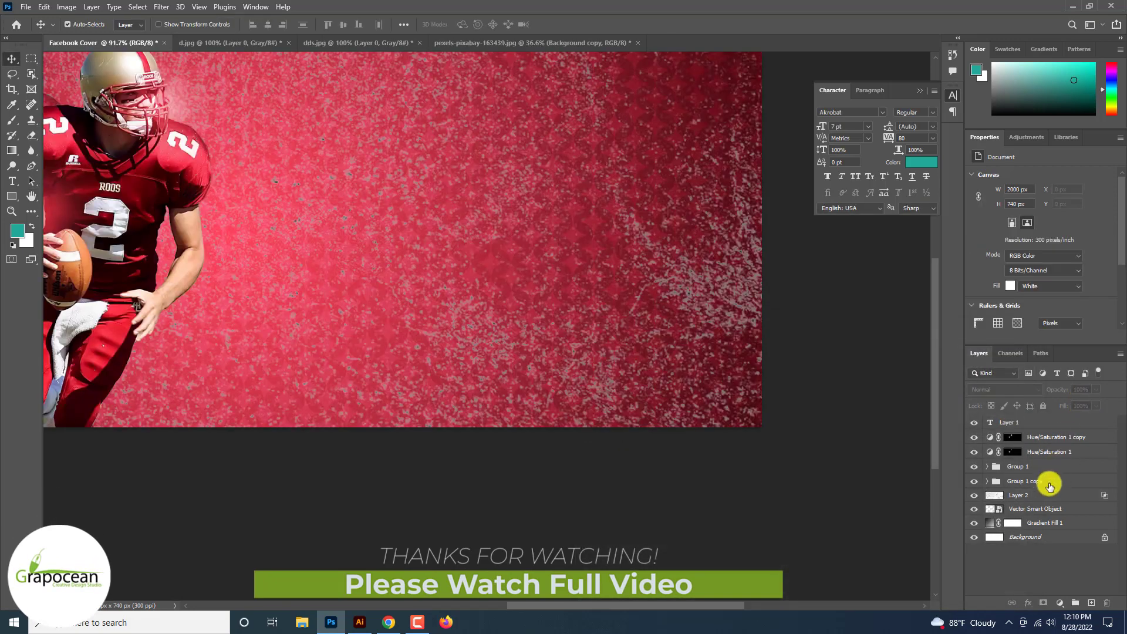
Step: Hide and show the grunge texture layer to compare the background with and without it
right_click(1044, 495)
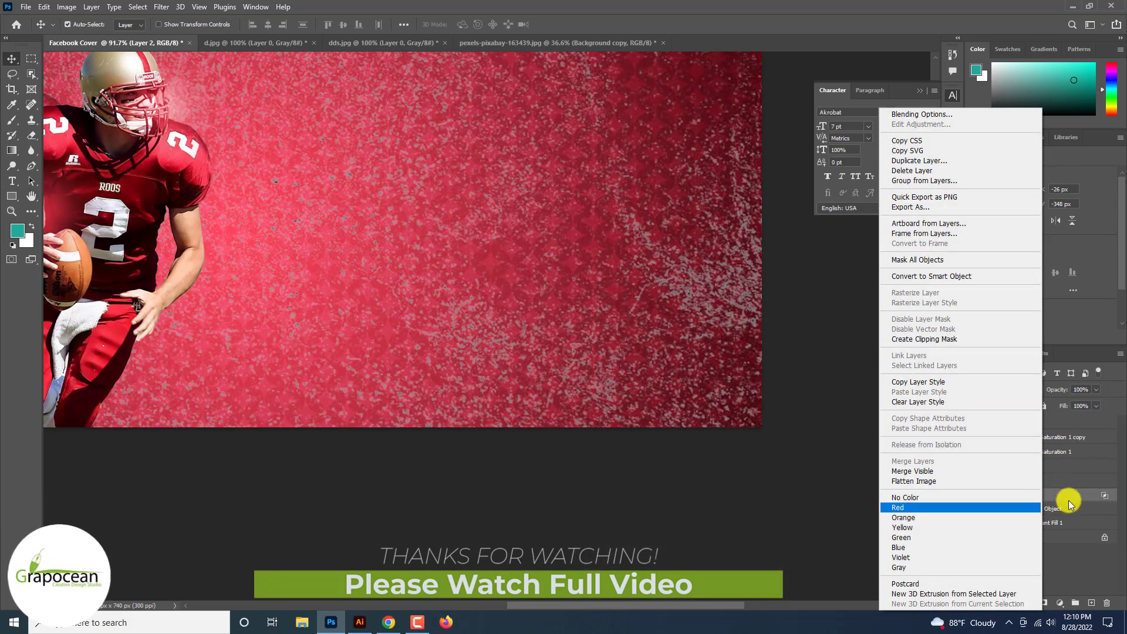
click(1069, 501)
click(974, 495)
click(974, 495)
right_click(1040, 496)
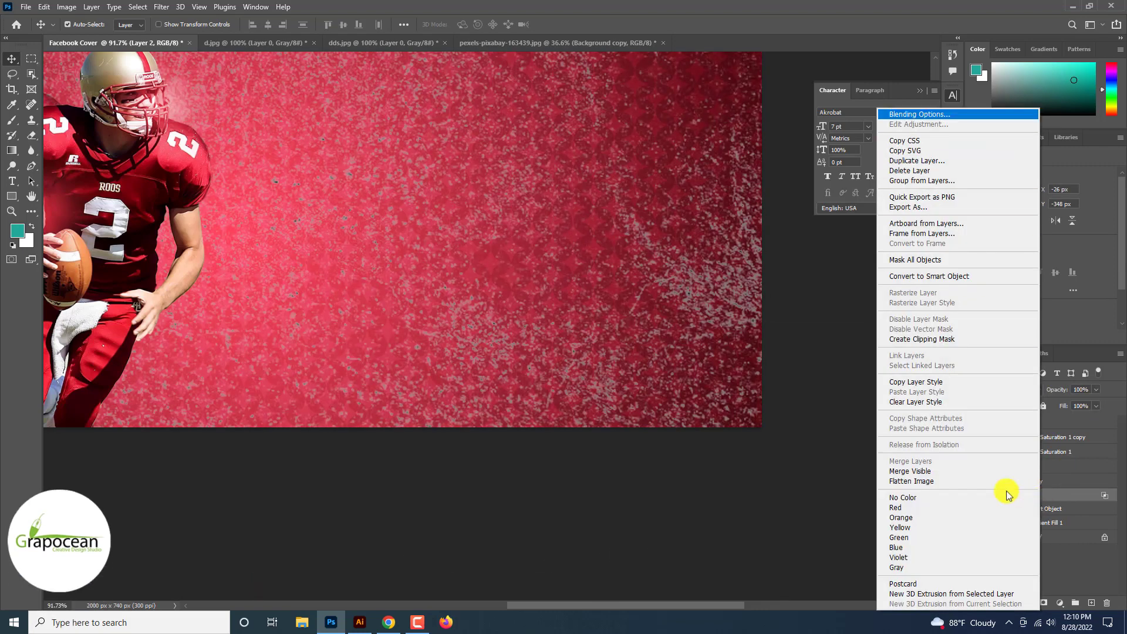
click(835, 448)
right_click(1042, 499)
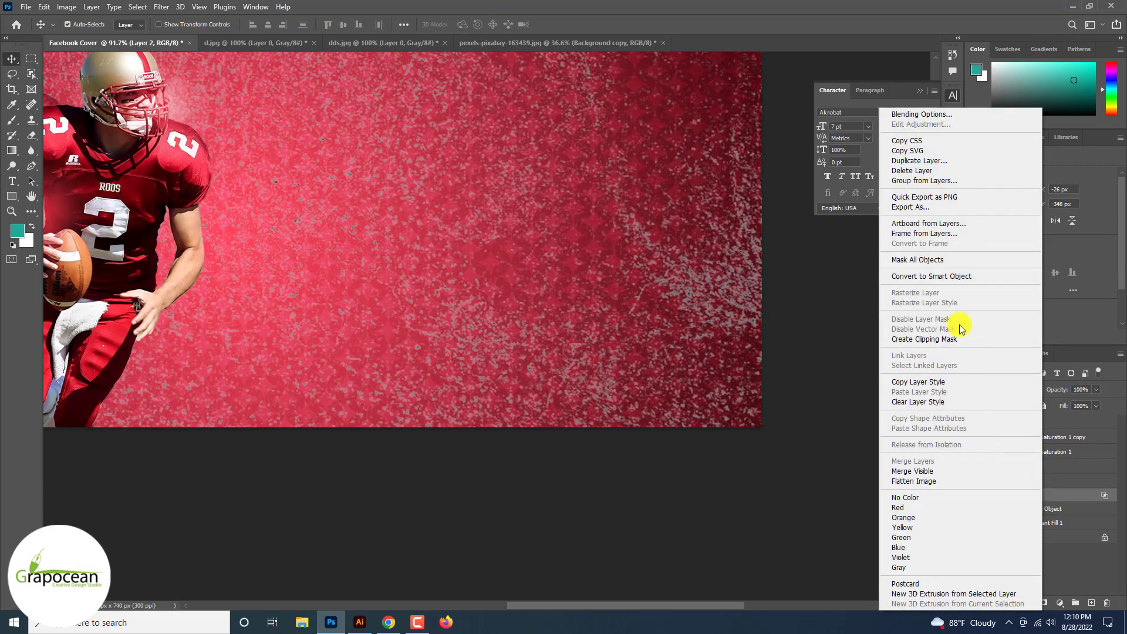
Step: Convert the grunge texture layer to a Smart Object and add a dark red #2b0001 Color Overlay to it
click(931, 276)
click(959, 93)
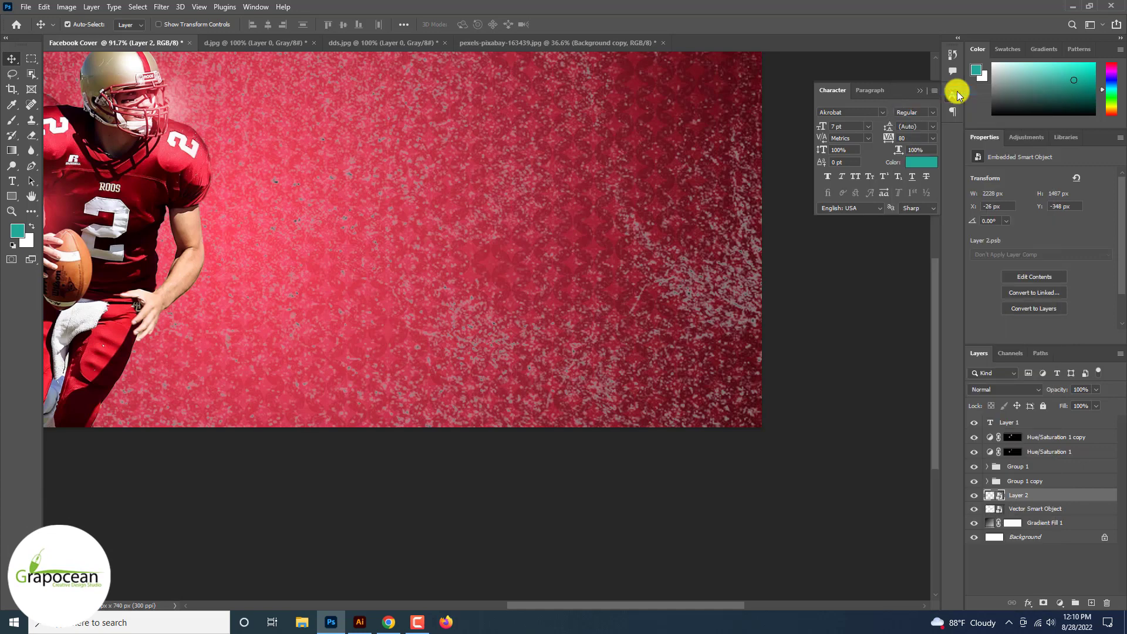
click(611, 485)
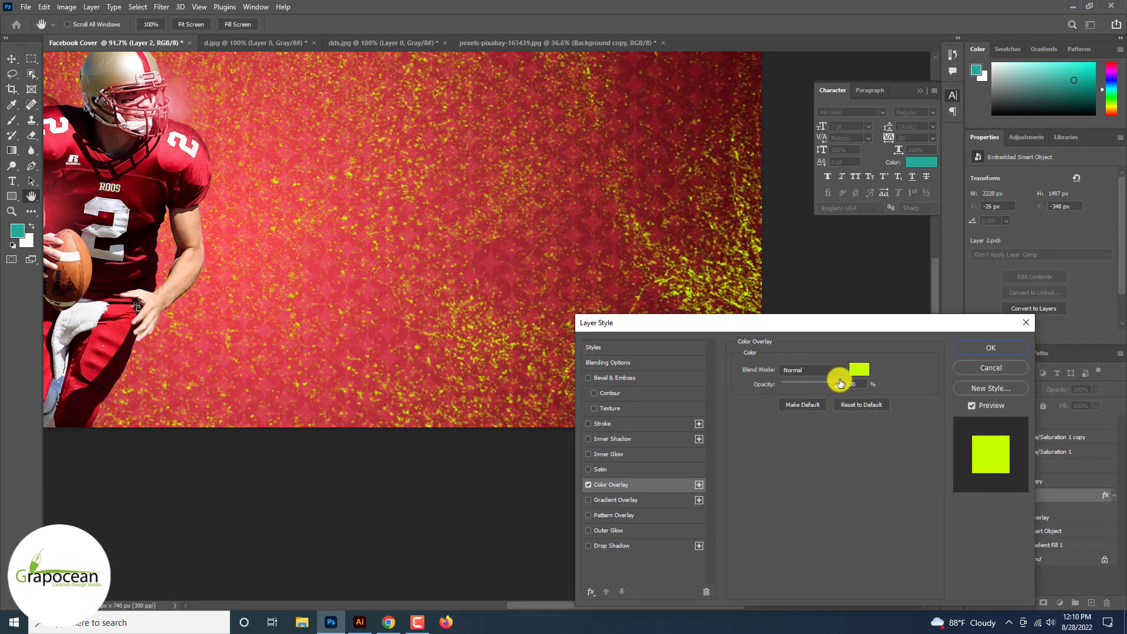
click(859, 368)
click(172, 183)
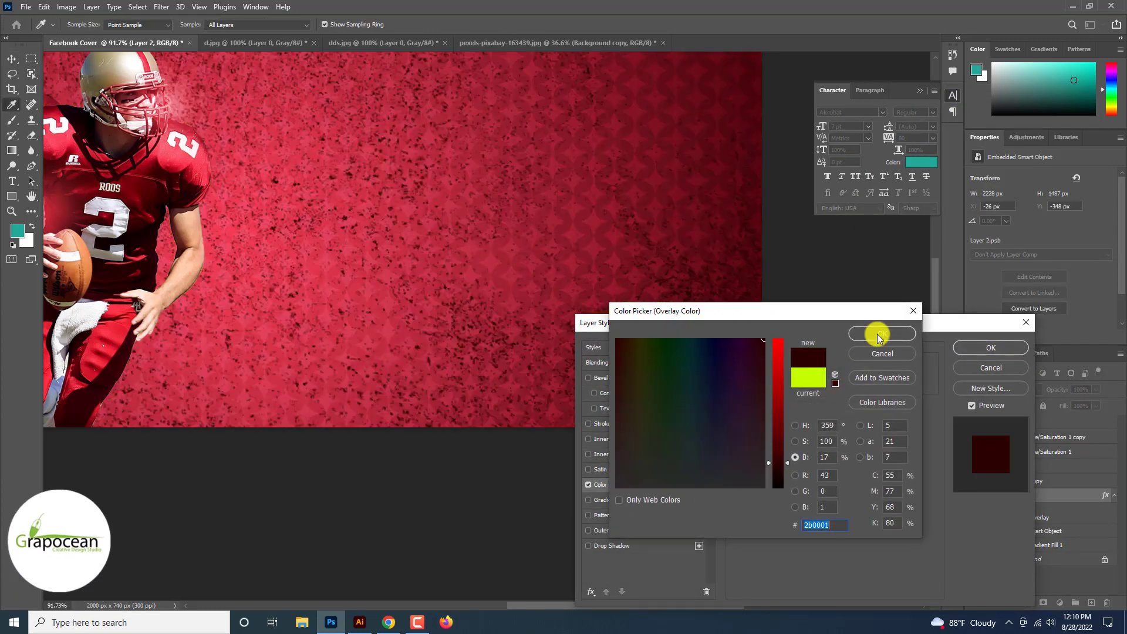
click(880, 333)
click(990, 348)
Step: Lower the grunge texture layer's opacity to 67%
key(ctrl+minus)
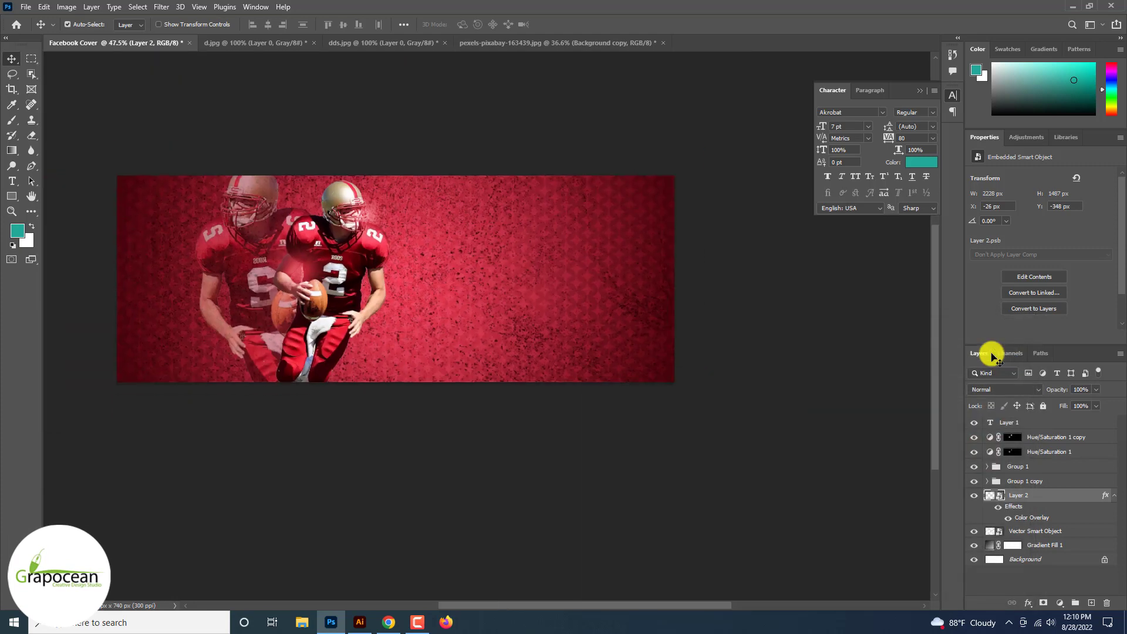
scroll(991, 356, down, 6)
scroll(991, 357, up, 7)
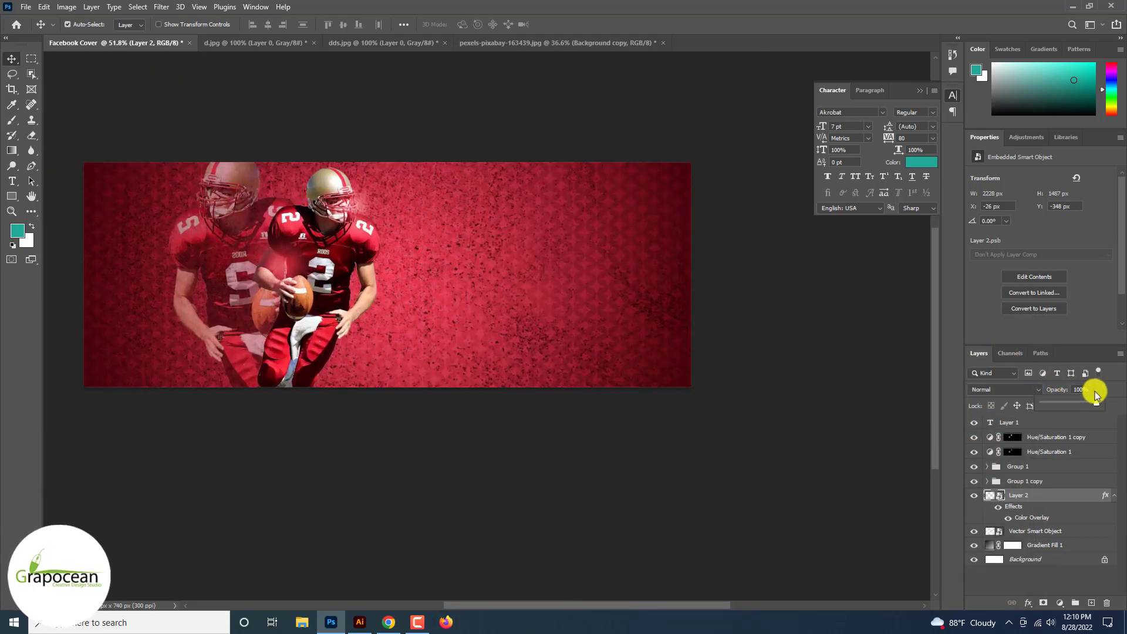
drag(1096, 396, 1063, 406)
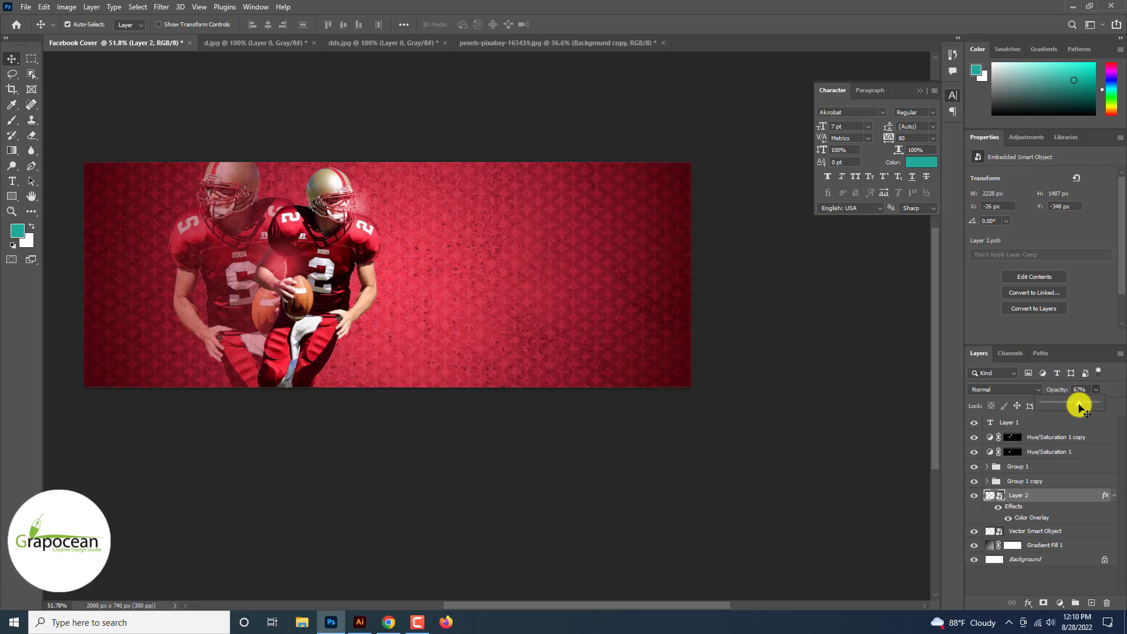
Step: Try to mask the grunge texture around the two players with a large soft black brush on a layer mask
click(1044, 605)
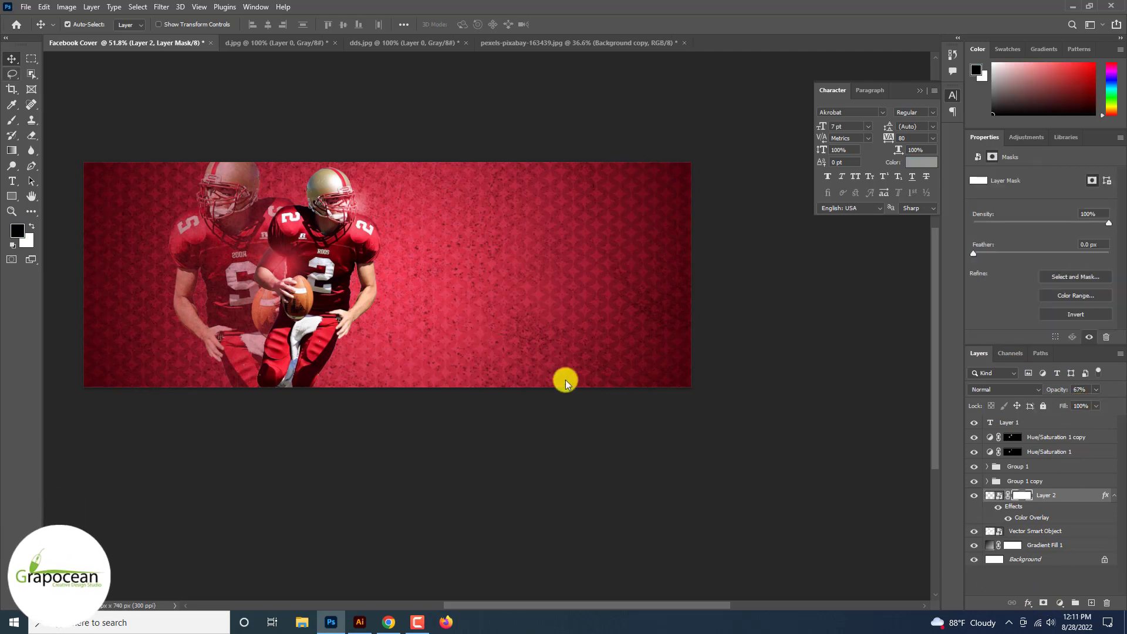
click(11, 120)
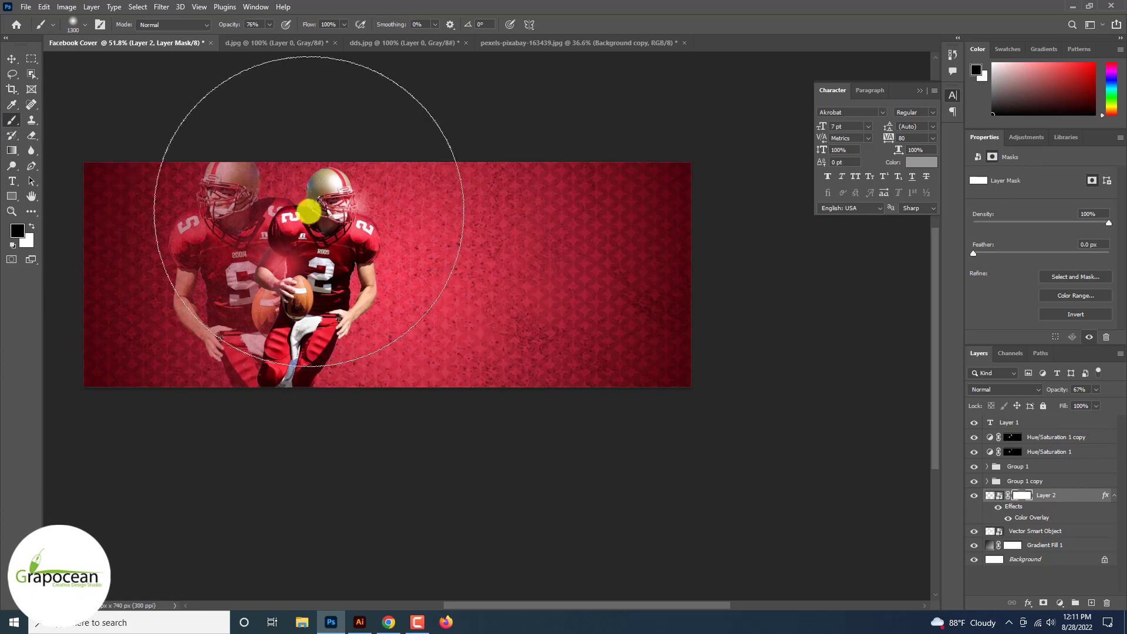
mouse_move(297, 225)
mouse_down()
mouse_move(235, 292)
mouse_move(252, 418)
mouse_up()
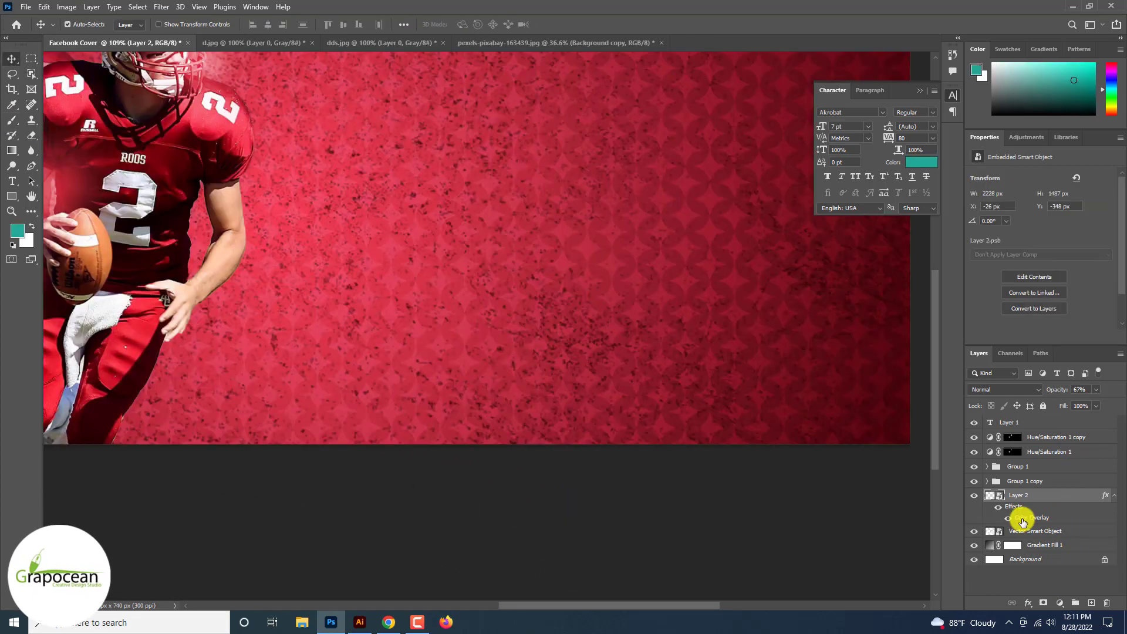
Step: Change the grunge texture's Color Overlay to the near-white #fef7f9 sampled from the shoulder number on the player's jersey
double_click(1019, 515)
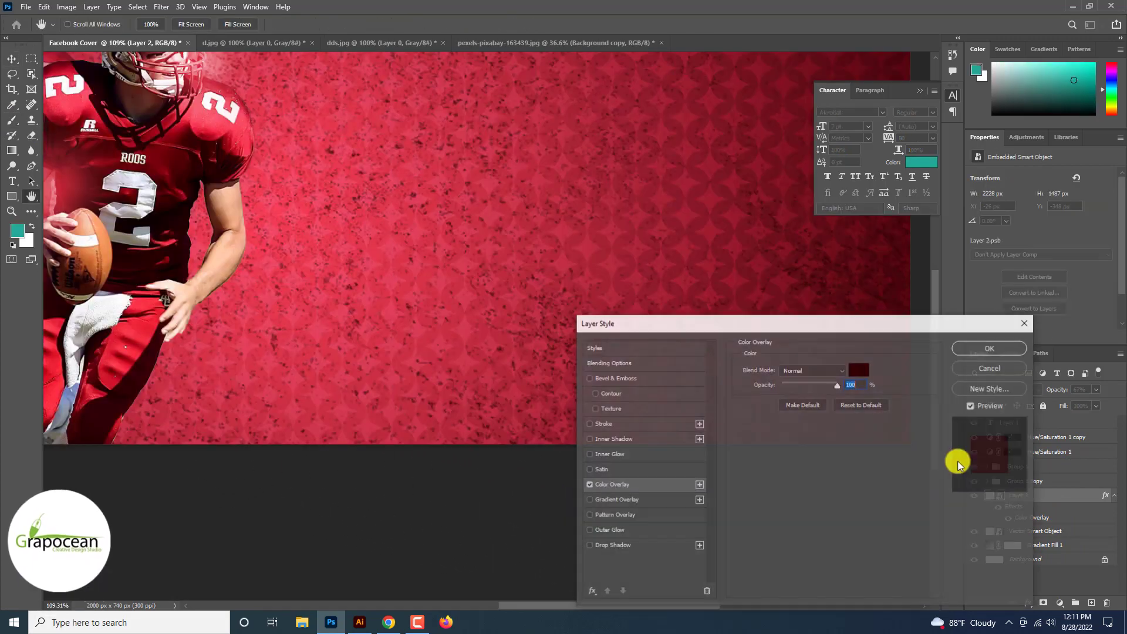
click(855, 370)
click(91, 253)
click(98, 242)
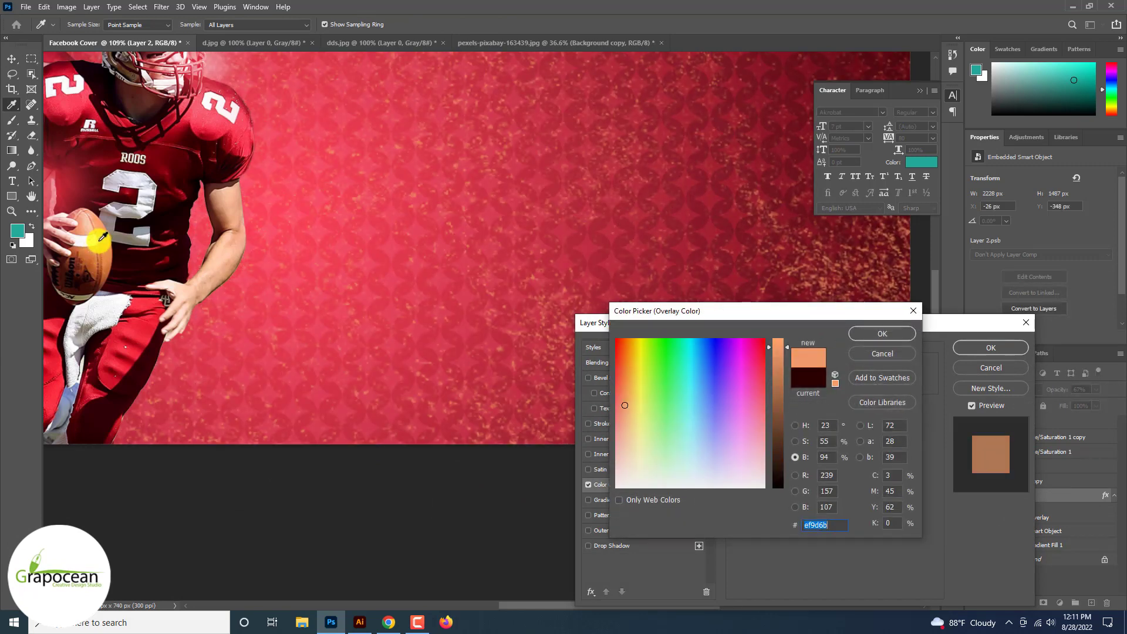
click(639, 337)
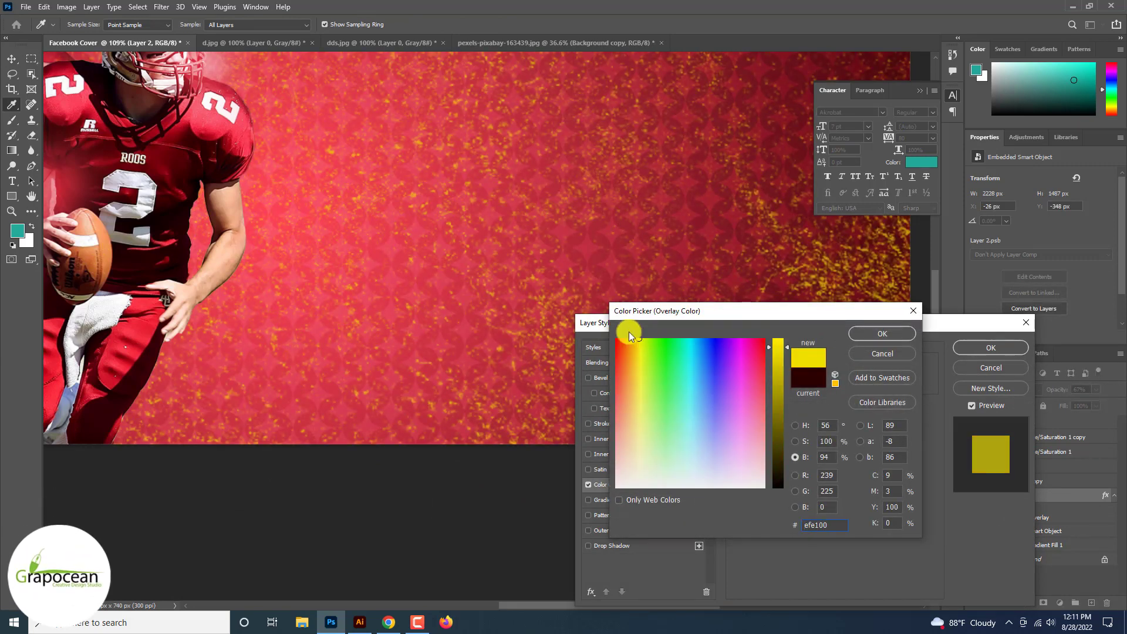
click(223, 112)
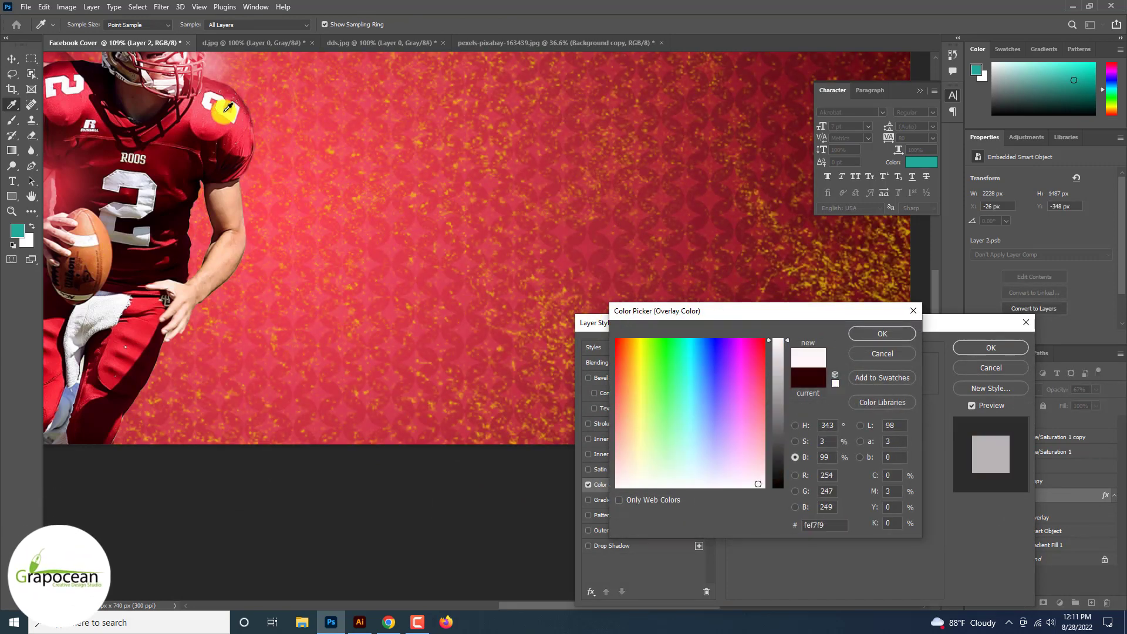
click(881, 334)
click(990, 347)
Step: Reduce the grunge texture layer's opacity to 37%
scroll(976, 344, down, 4)
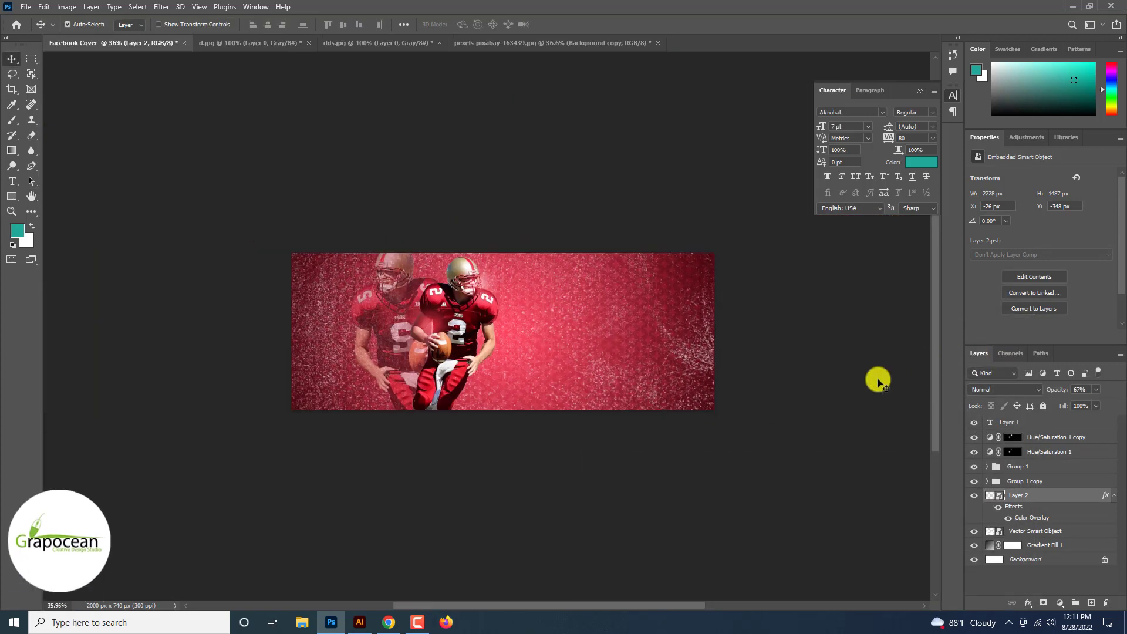
click(1096, 389)
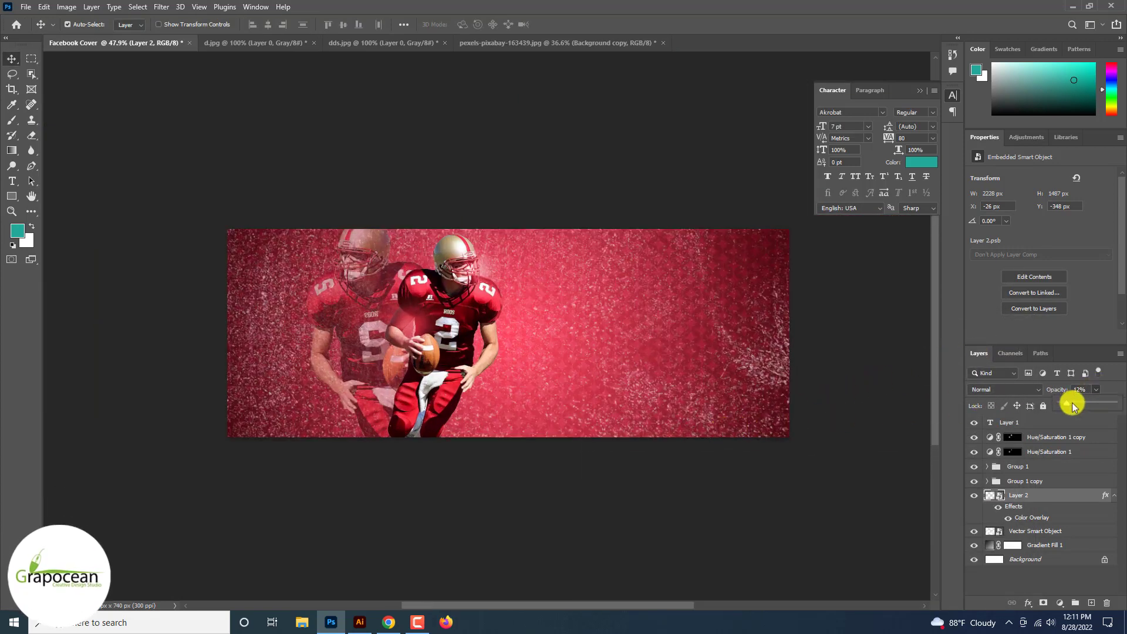
drag(1071, 405, 1079, 402)
scroll(1081, 403, down, 2)
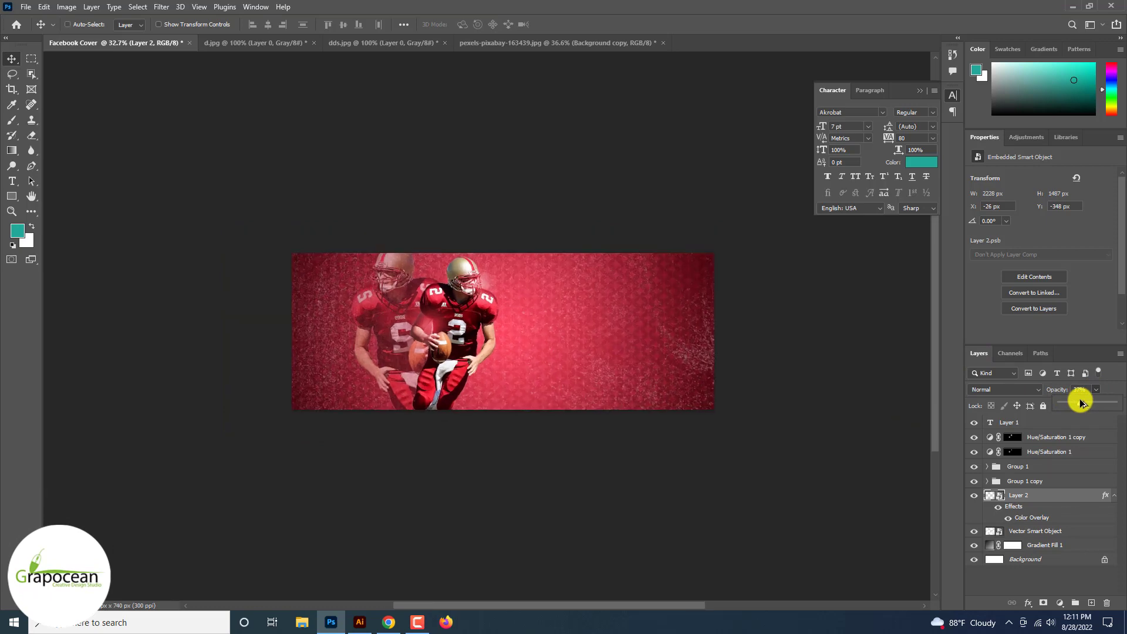
scroll(1081, 404, up, 5)
scroll(1081, 404, down, 4)
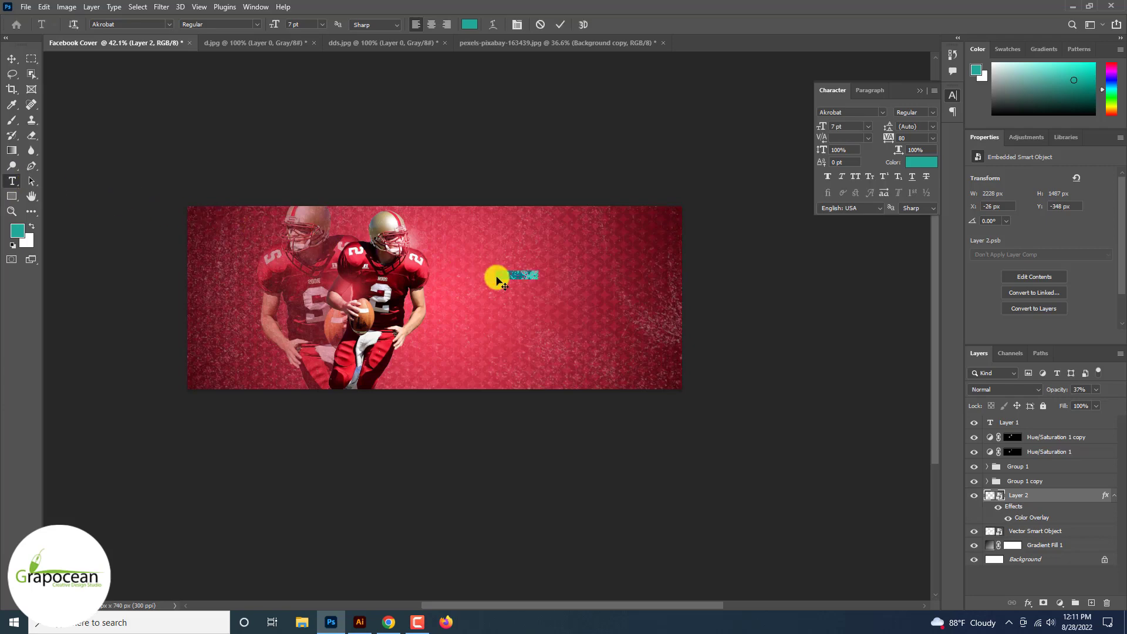
Step: Add the text "Ero" on the empty background beside the main player and set its font to Open Sans
click(496, 278)
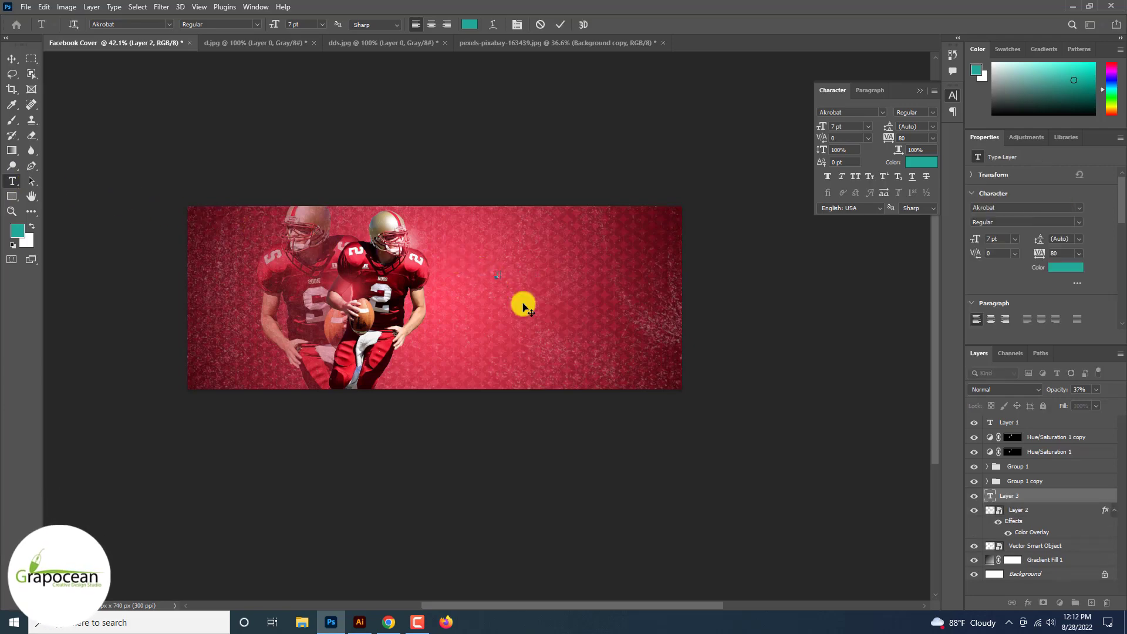
scroll(510, 283, up, 5)
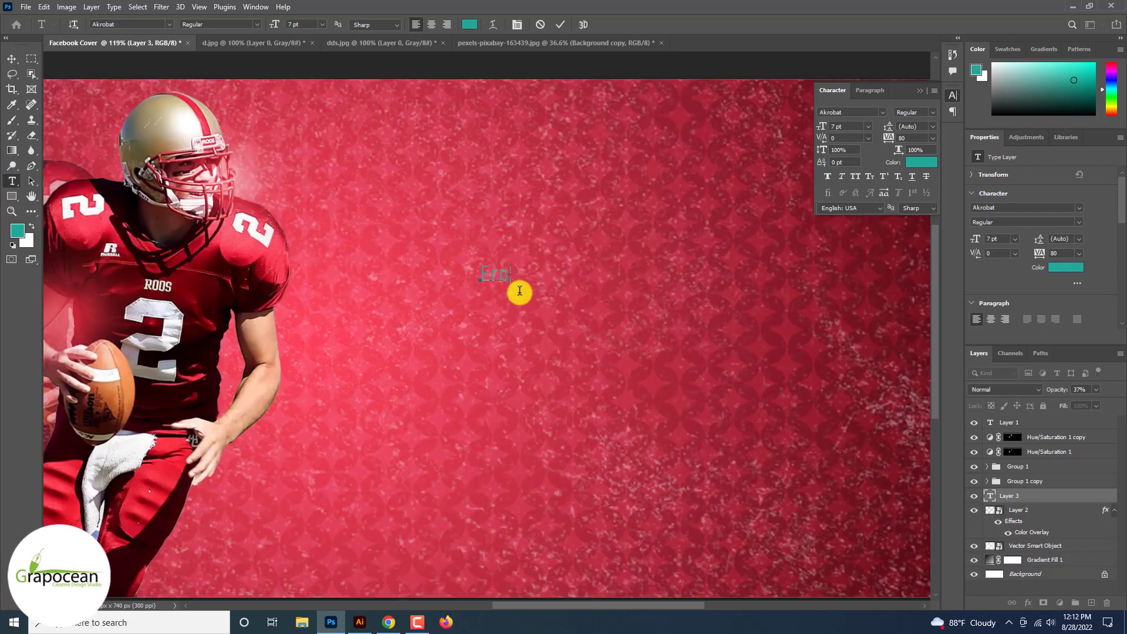
click(169, 25)
key(Up)
key(Up)
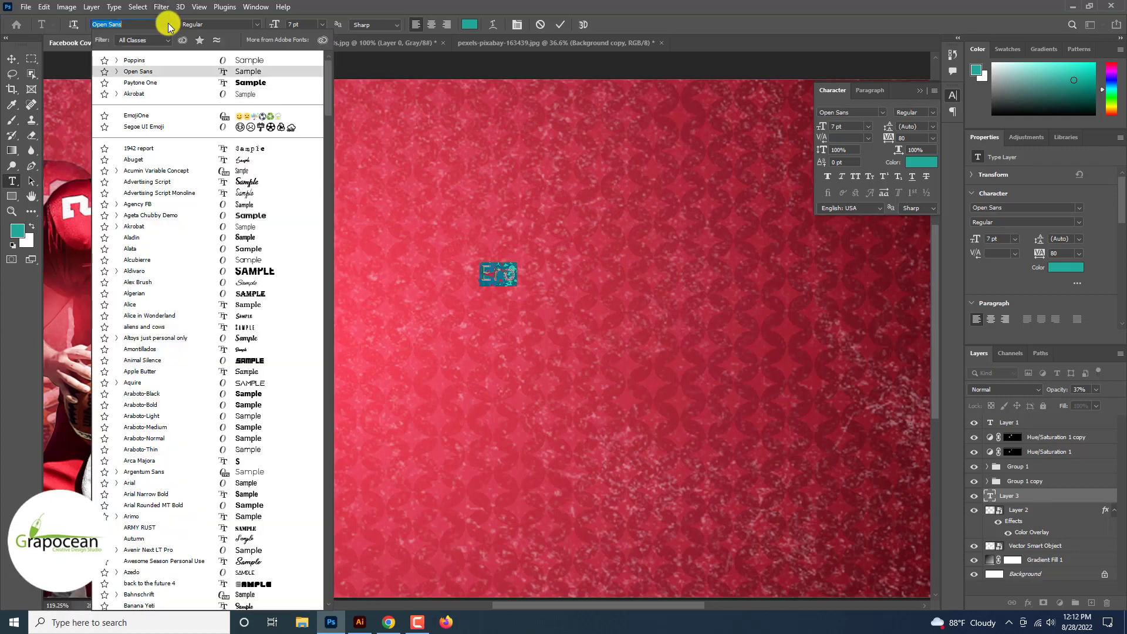
key(Down)
click(216, 72)
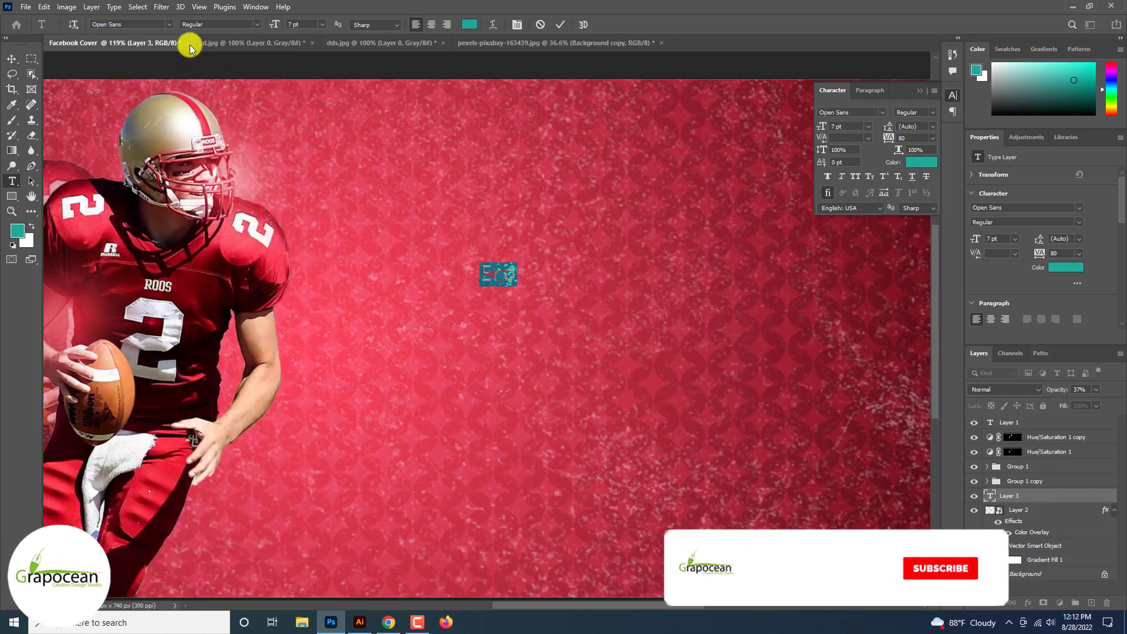
Step: Format the Ero text as ExtraBold in all caps at 53 pt, with tracking 0
click(169, 25)
click(251, 60)
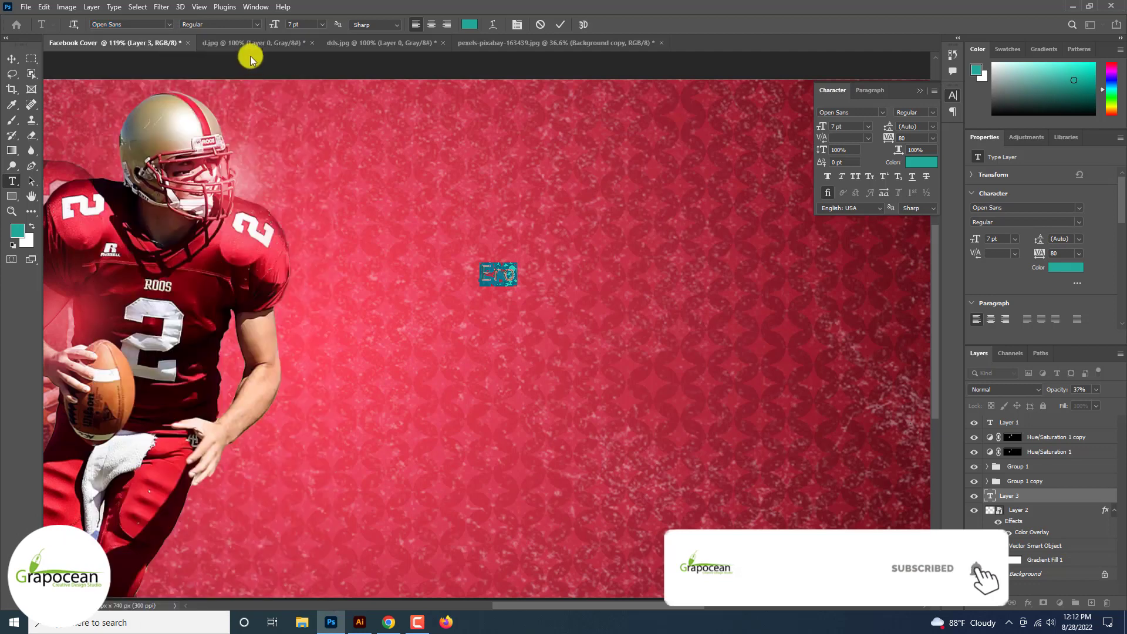
click(252, 24)
click(247, 111)
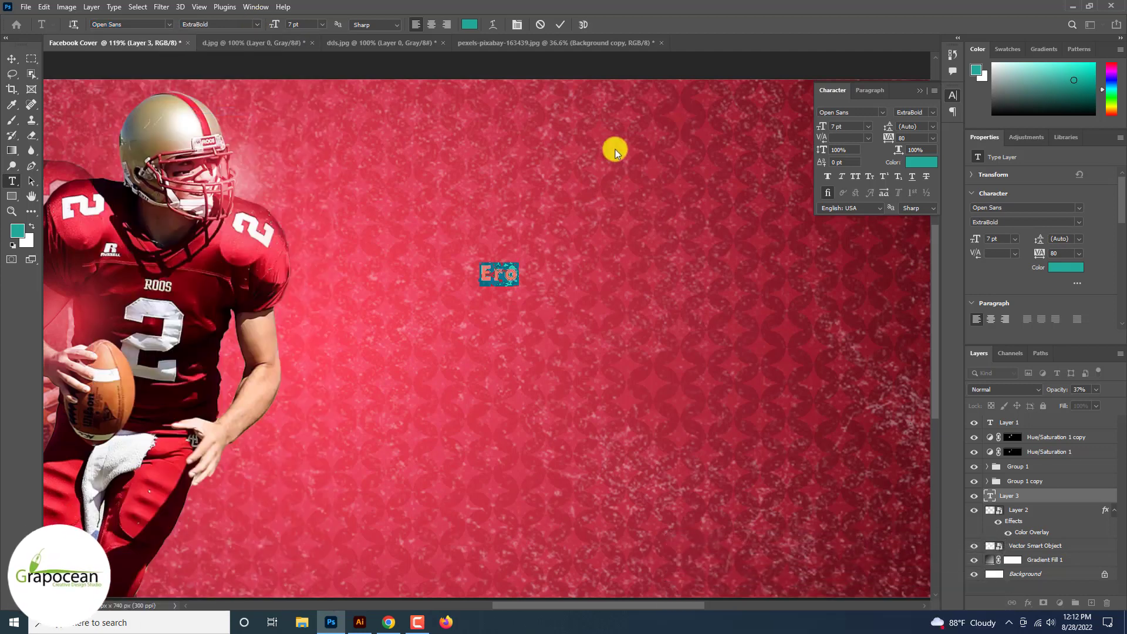
drag(280, 25, 299, 30)
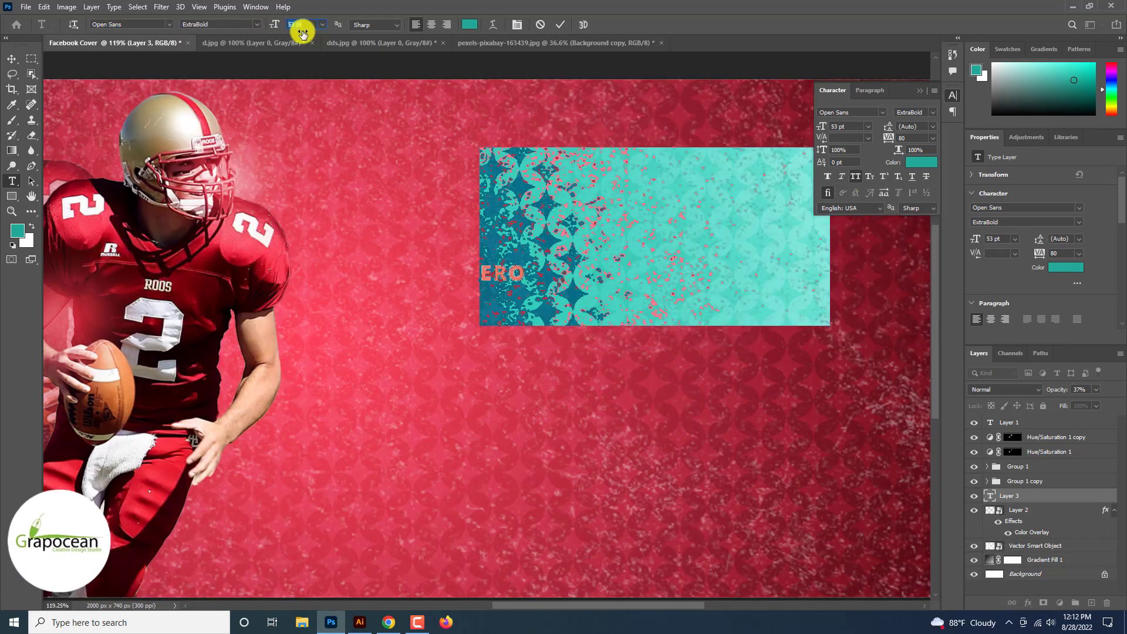
click(931, 139)
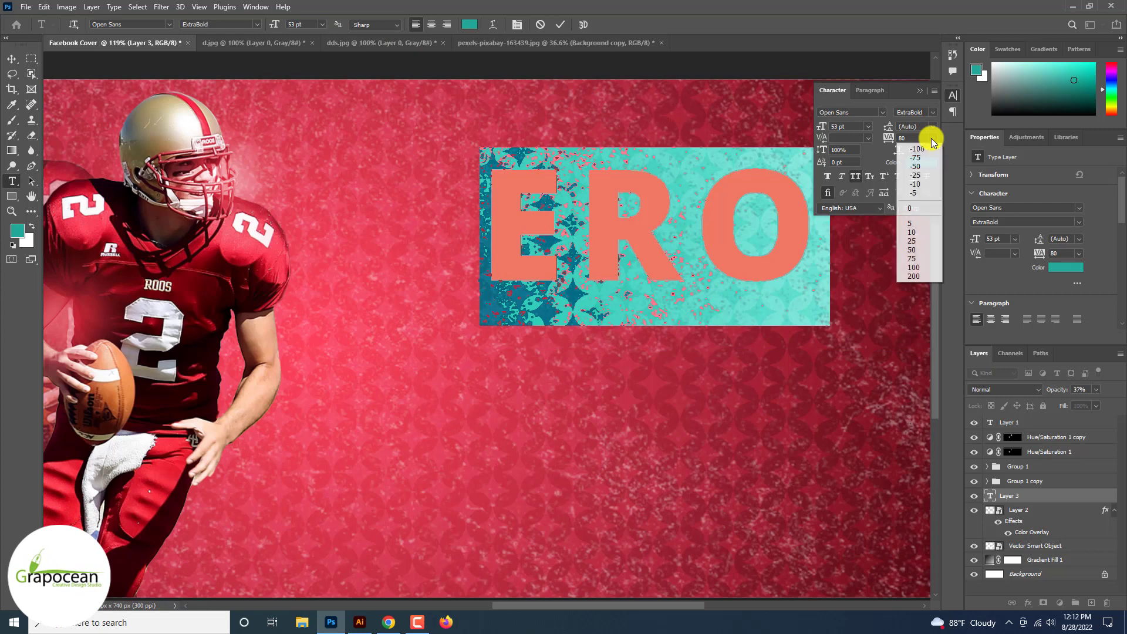
click(923, 207)
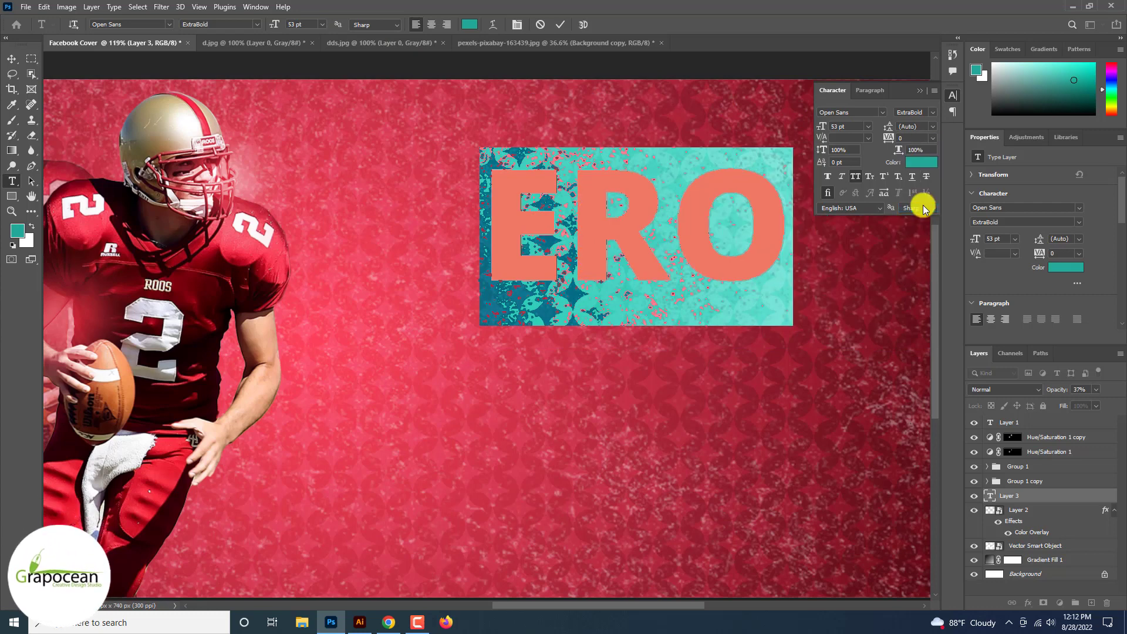
Step: Enlarge the ERO text to 76.72 pt, tighten its tracking to -60 and place it beside the main player
click(11, 58)
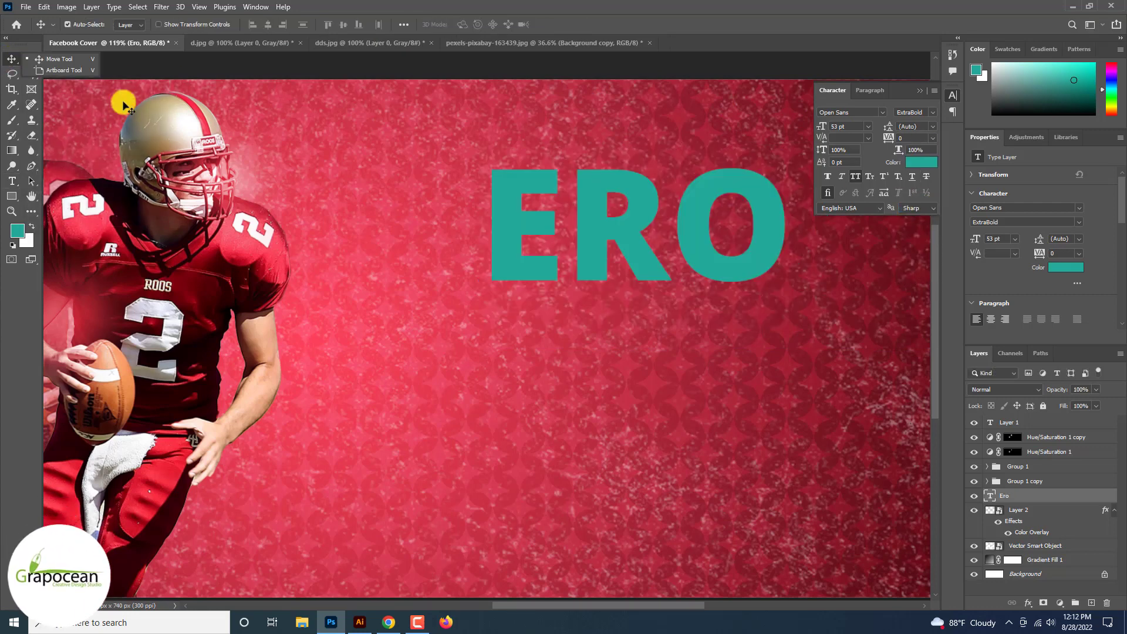
scroll(509, 254, down, 10)
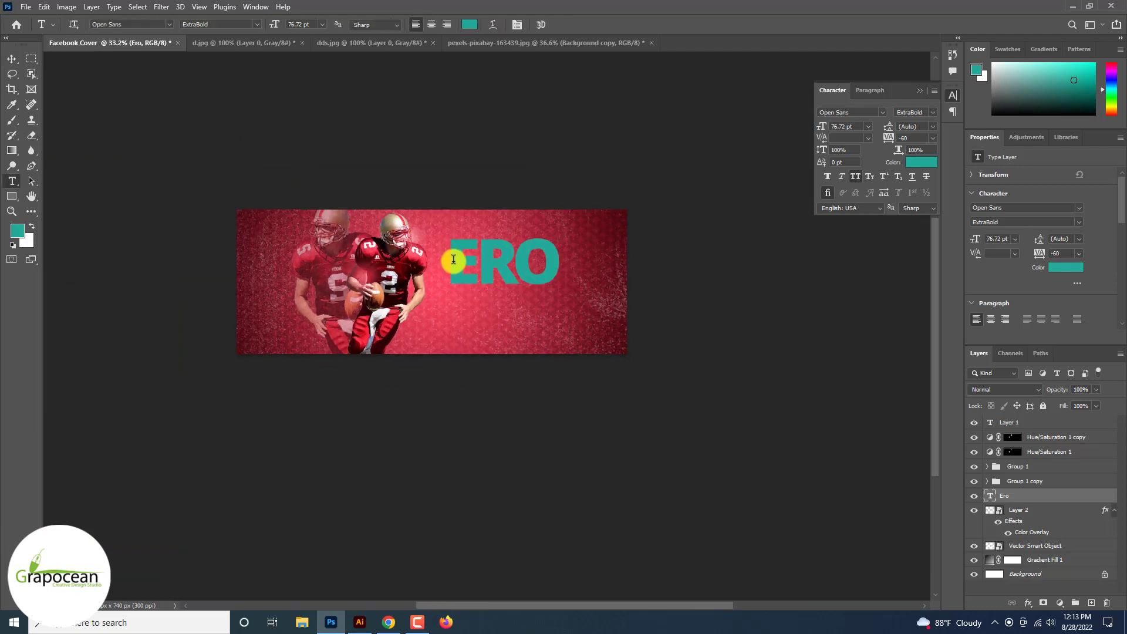
drag(453, 259, 596, 264)
Step: Set the ERO text color to orange #ff8036
click(470, 24)
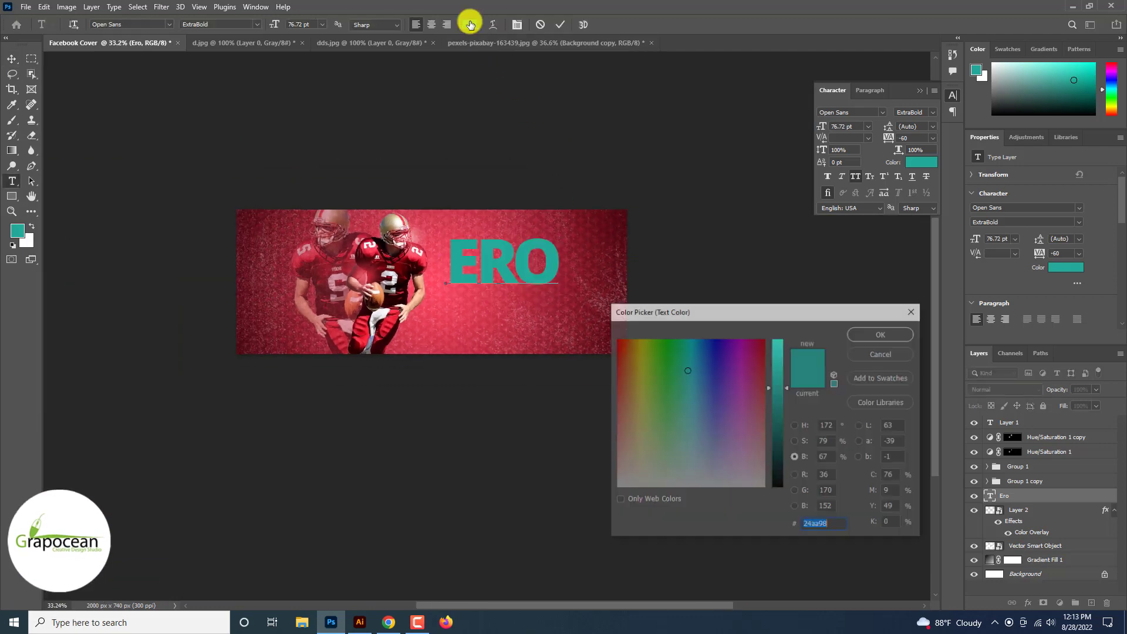
text(aa5524)
drag(782, 344, 791, 290)
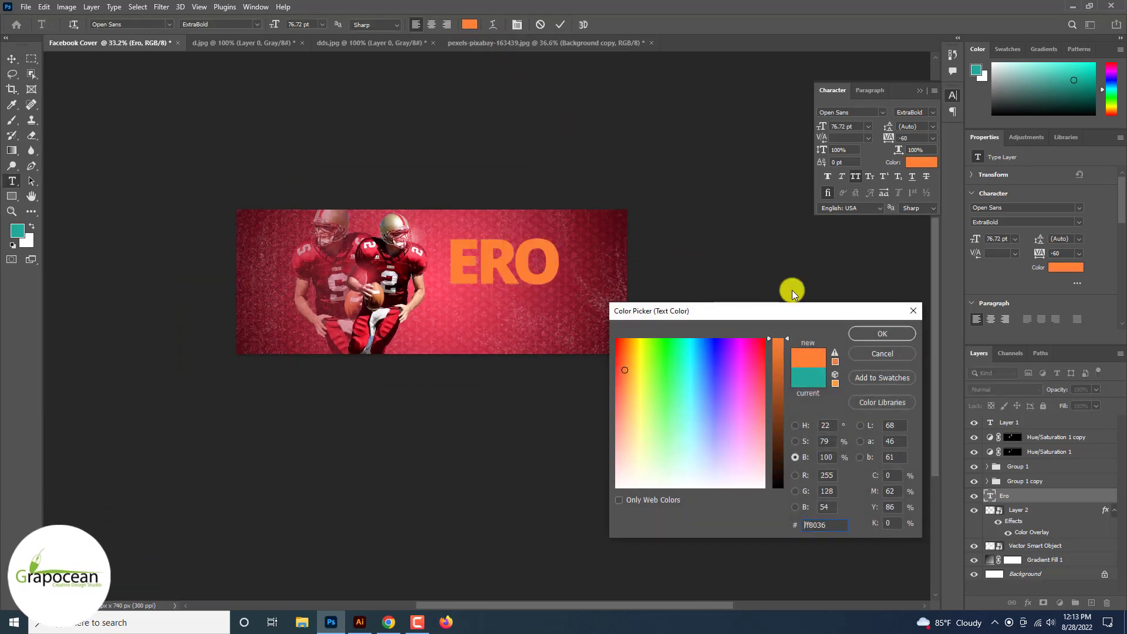
click(883, 333)
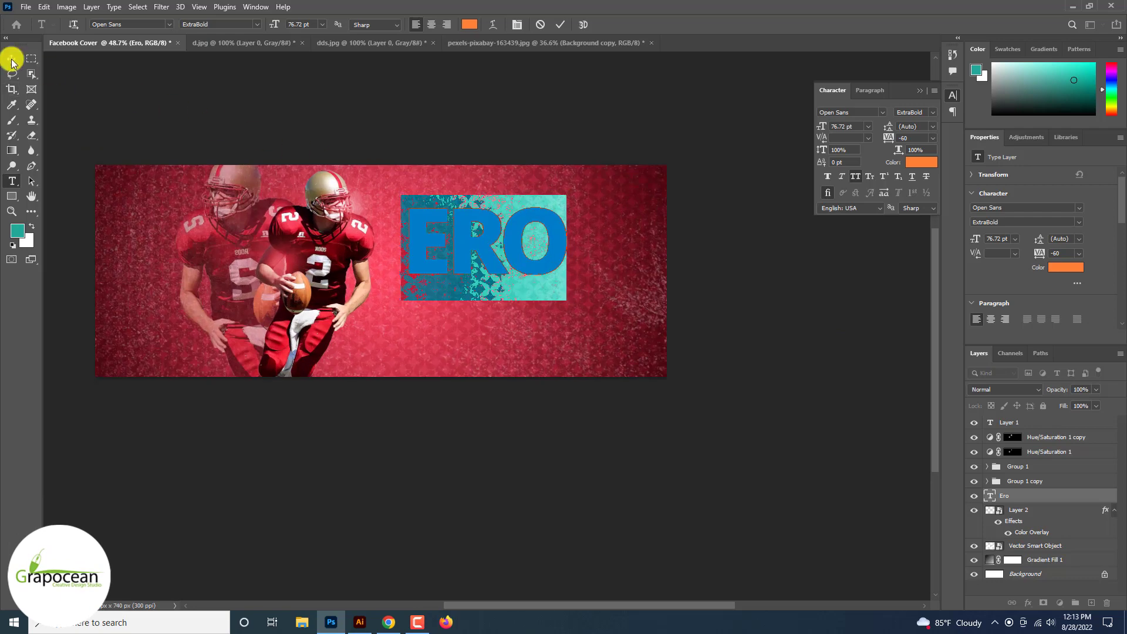
Step: Move the ERO text slightly lower so it sits near the vertical middle of the cover
click(12, 58)
scroll(347, 206, up, 5)
drag(478, 264, 483, 286)
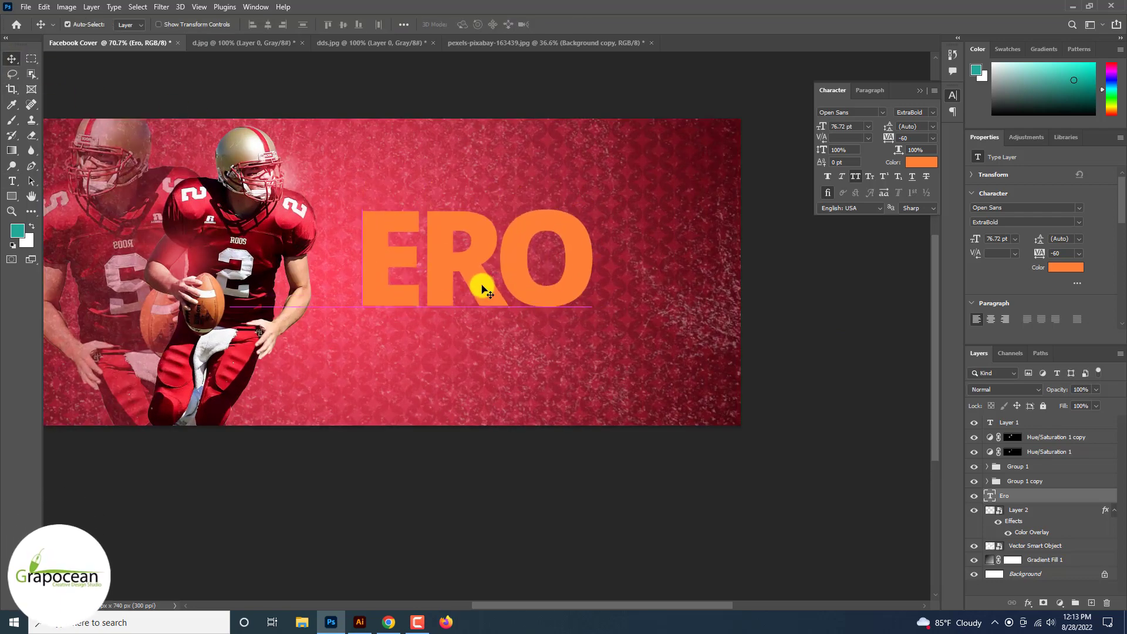
scroll(484, 288, down, 6)
Step: Duplicate the grunge texture layer, place the copy above the ERO text and clip it to the text
click(767, 397)
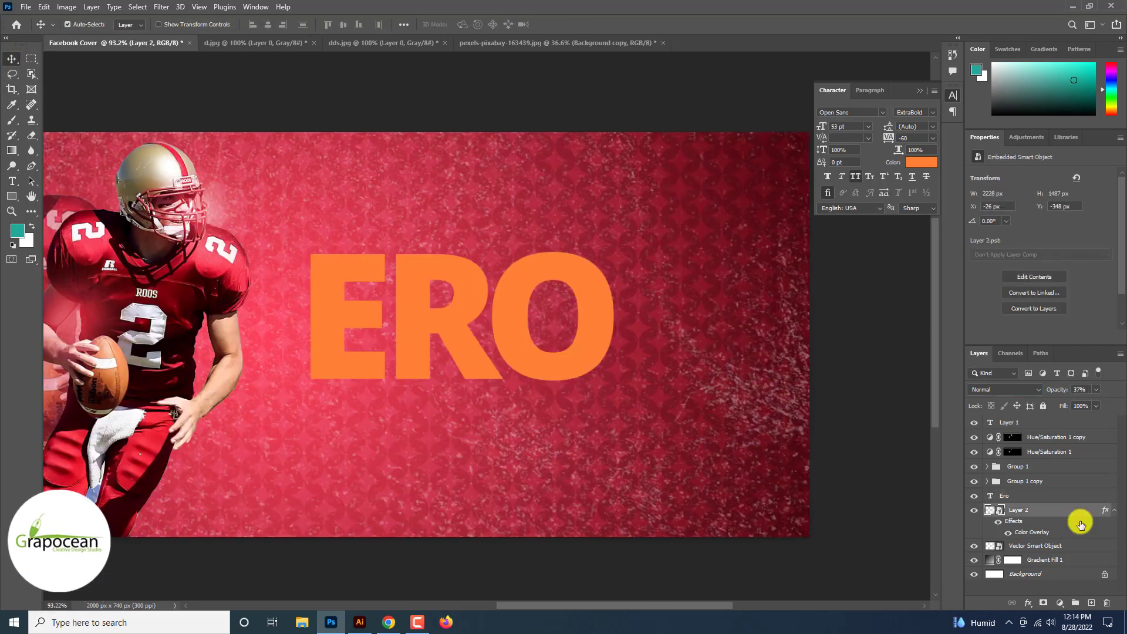
drag(1076, 520, 1092, 605)
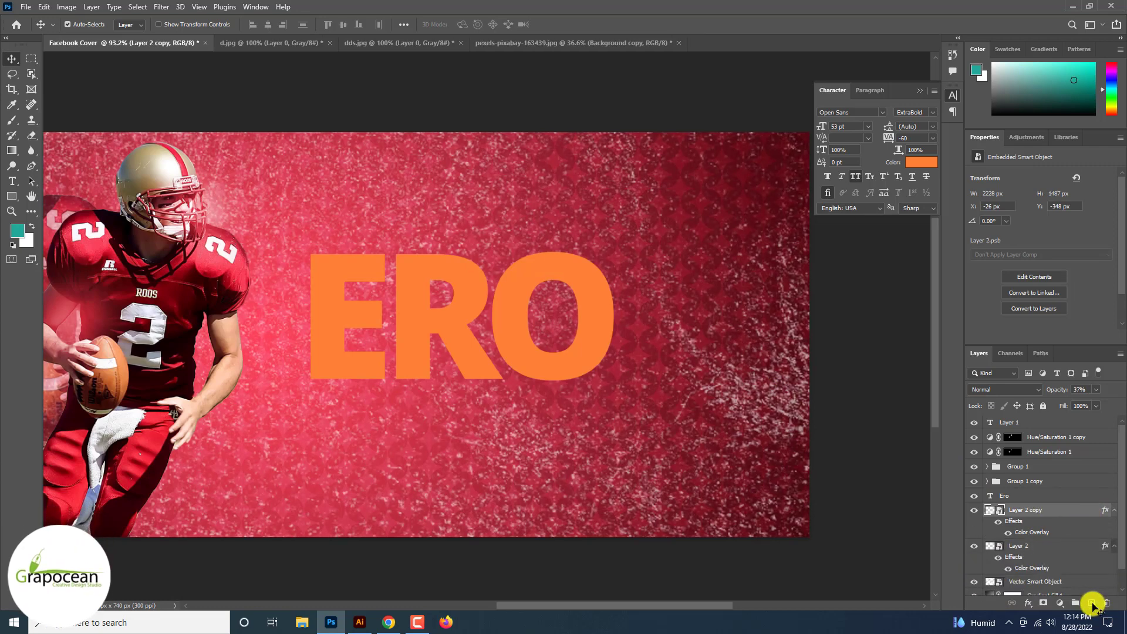
scroll(1093, 605, down, 5)
drag(1044, 511, 1045, 491)
right_click(1055, 498)
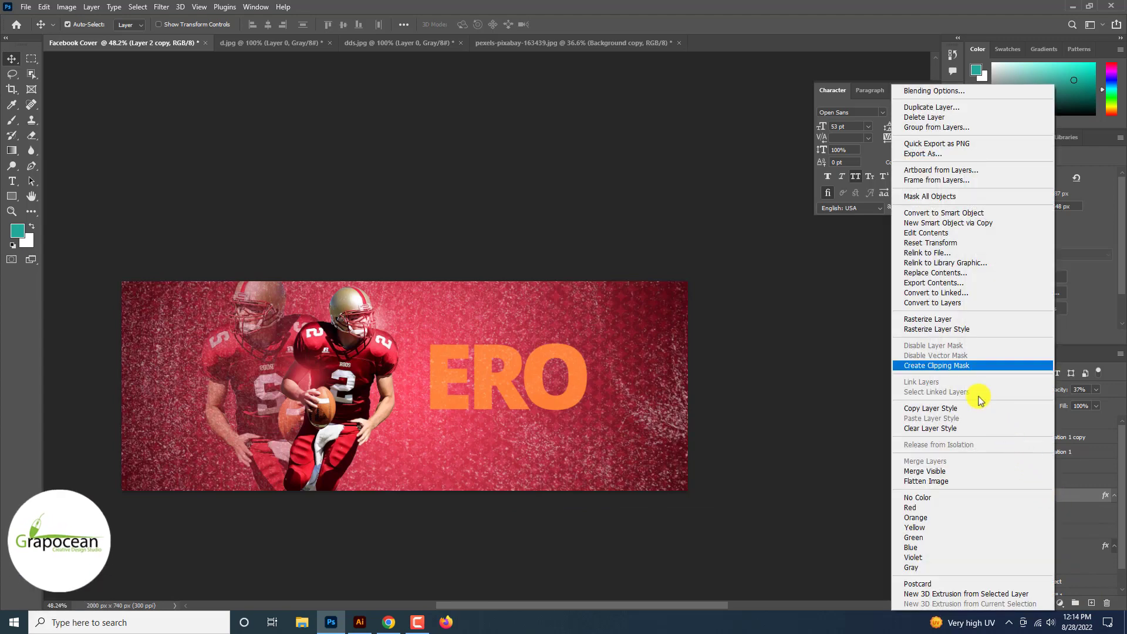
click(956, 366)
scroll(501, 392, up, 5)
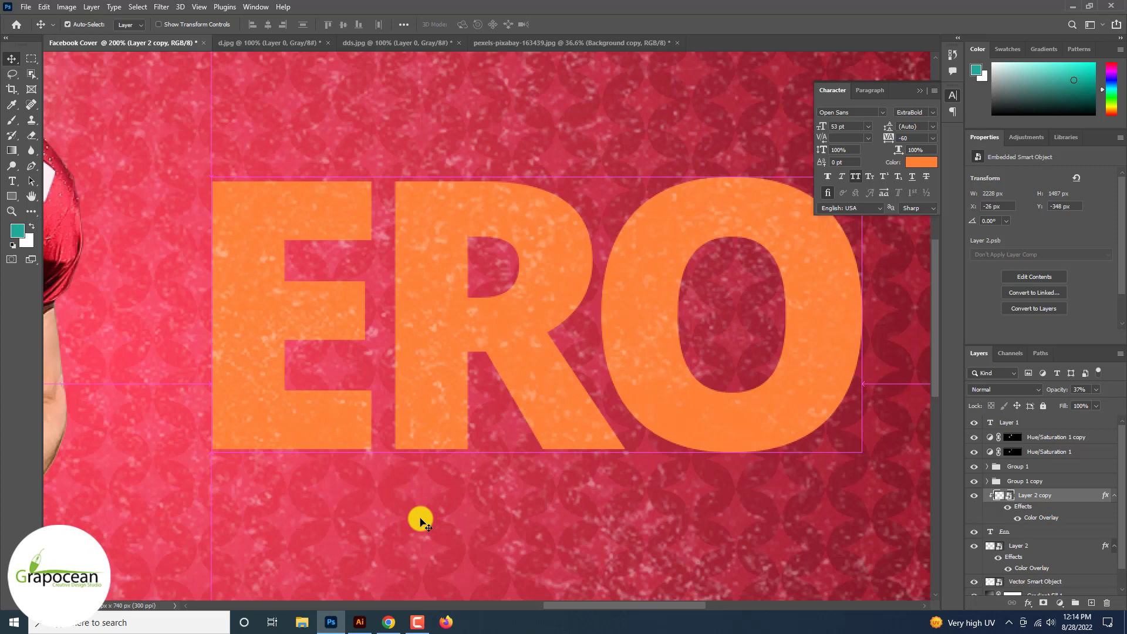
Step: Convert the ERO text layer to a smart object and apply a Filter Gallery effect to it
click(420, 519)
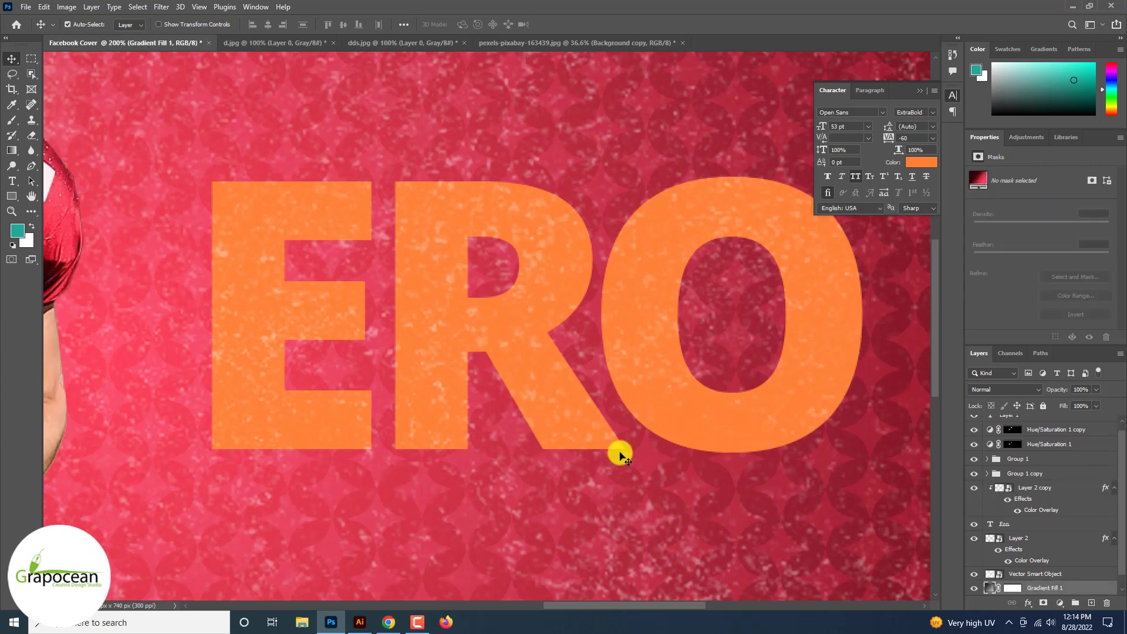
click(754, 443)
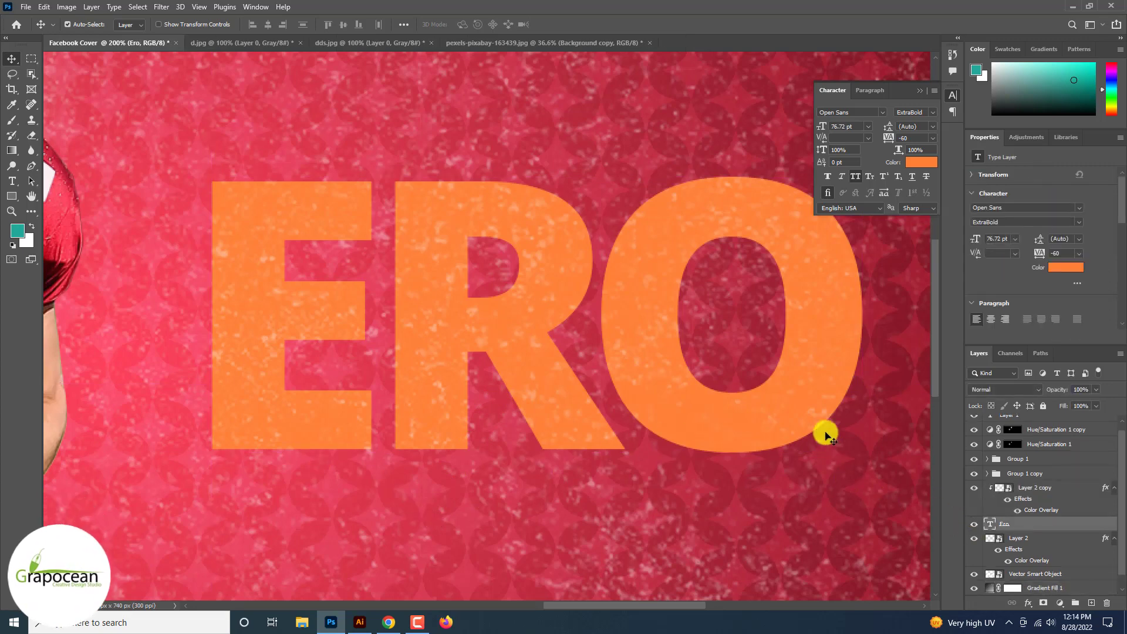
click(162, 8)
click(202, 73)
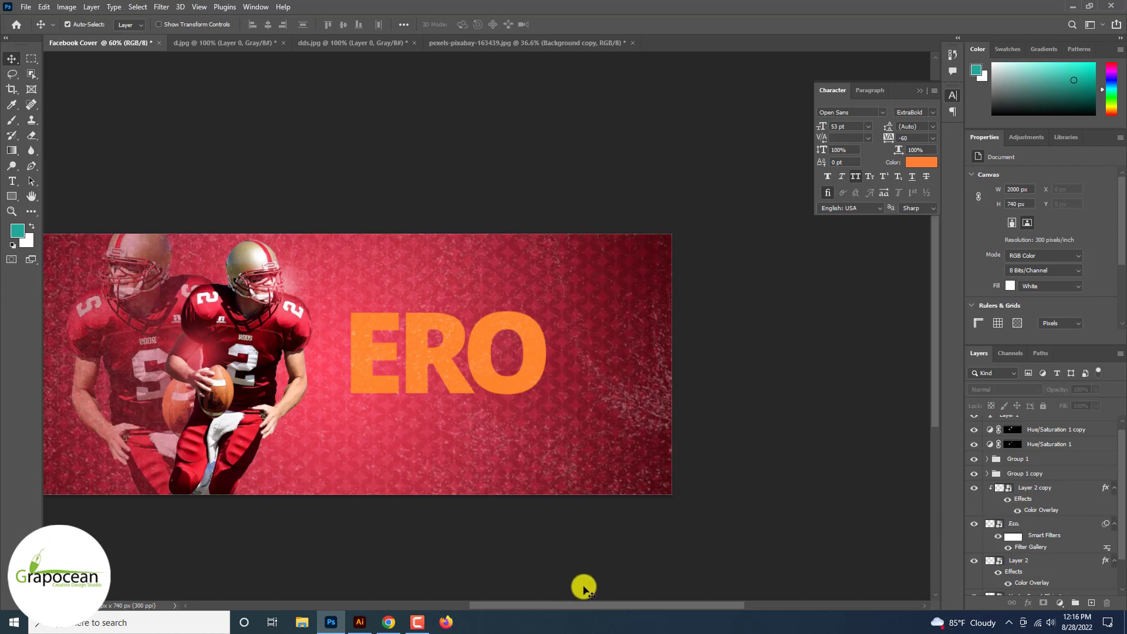
Step: Switch to Illustrator and draw a horizontal straight line about 3713 pt long above the pattern artwork
click(367, 625)
click(30, 106)
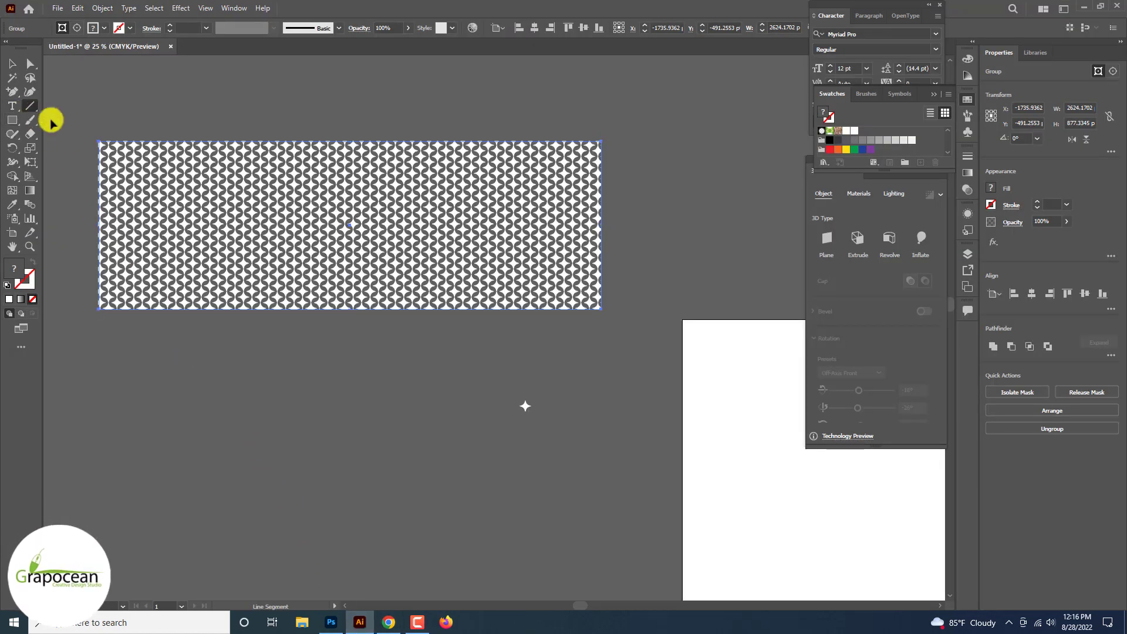
scroll(134, 143, down, 3)
drag(462, 197, 521, 193)
key(ctrl+=)
key(ctrl+=)
key(ctrl+=)
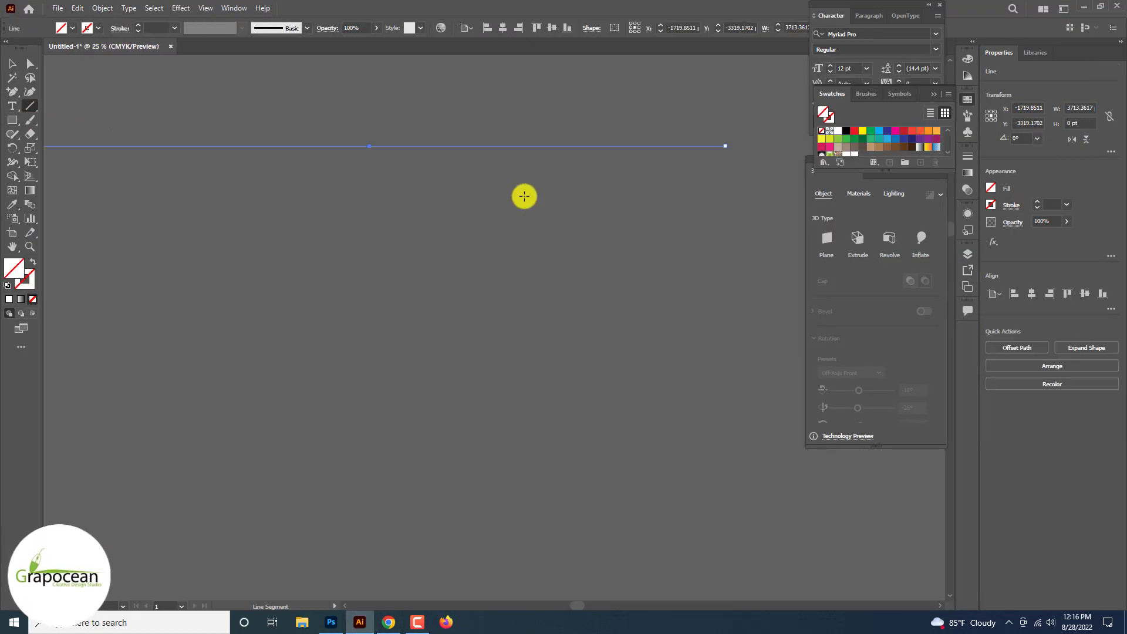
Step: Give the horizontal line a white stroke with a weight of 5 pt
click(96, 27)
click(25, 48)
click(106, 195)
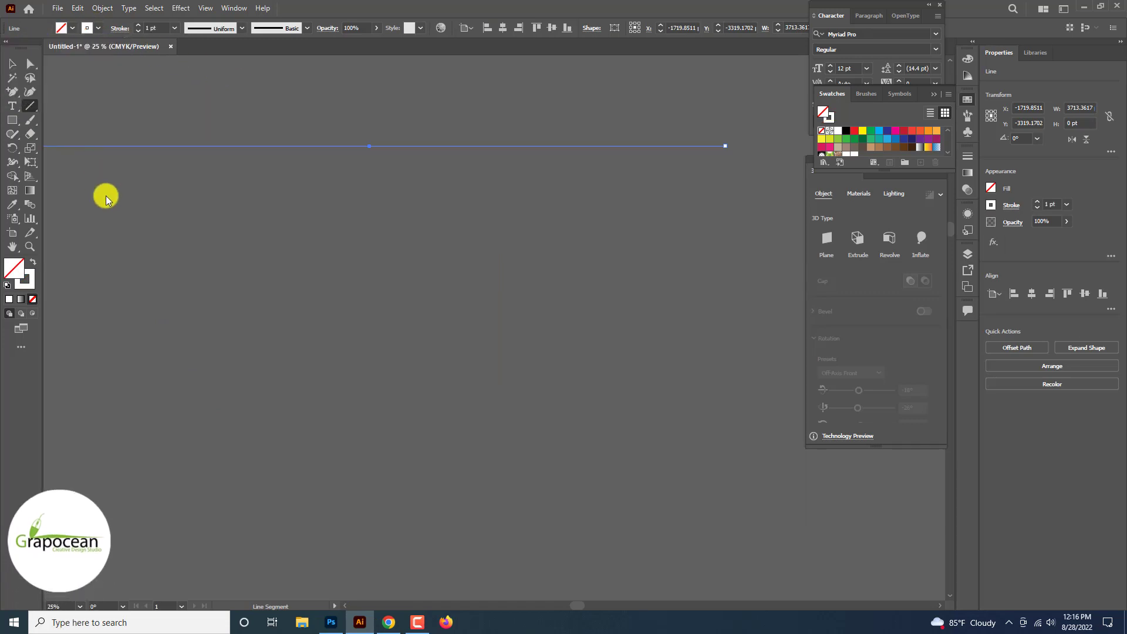
click(13, 65)
click(233, 204)
click(378, 148)
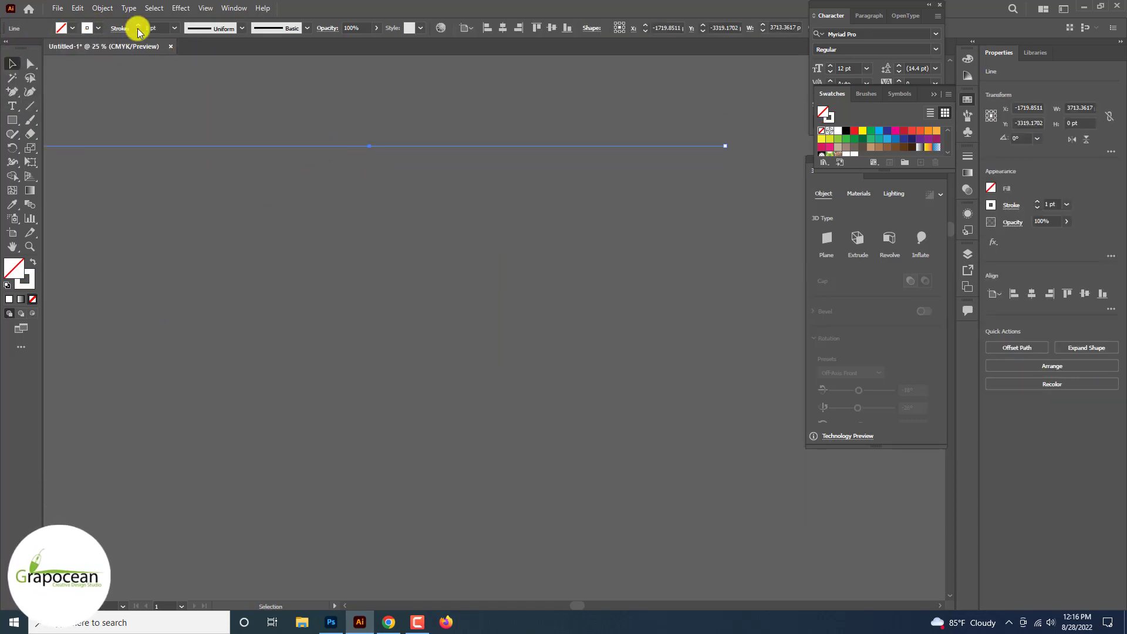
click(138, 25)
click(289, 192)
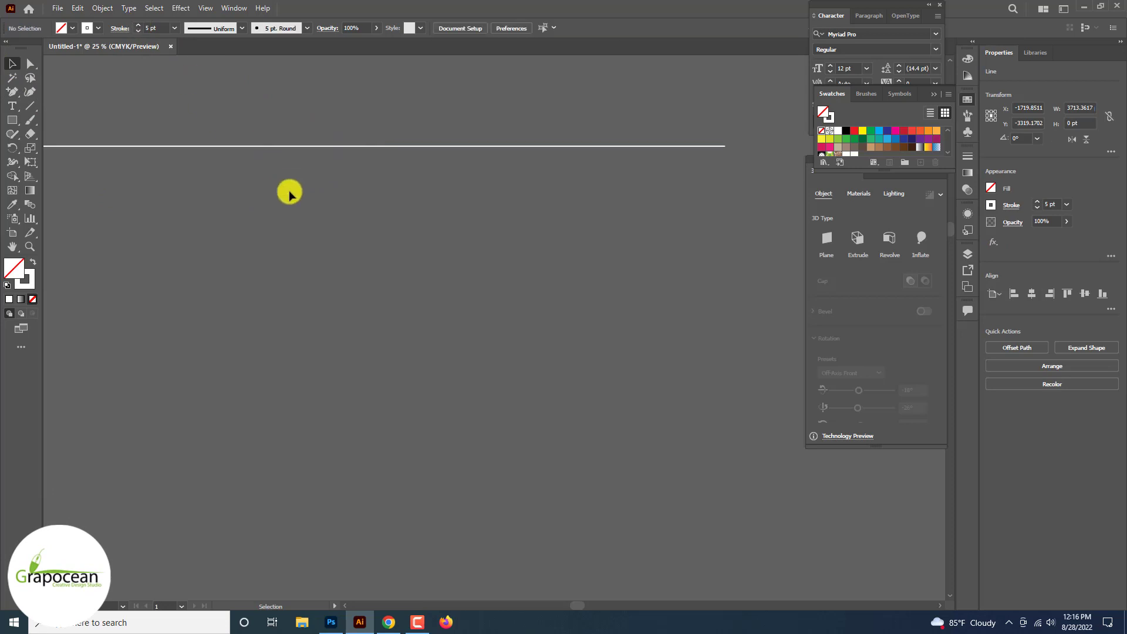
Step: Copy the white line a short distance downward and repeat the copy to build an evenly spaced stack of horizontal lines
scroll(290, 193, down, 4)
scroll(299, 192, up, 2)
drag(377, 180, 377, 188)
key(ctrl+d)
key(ctrl+d)
key(ctrl+d)
key(ctrl+d)
key(ctrl+d)
key(ctrl+d)
key(ctrl+d)
key(ctrl+d)
key(ctrl+d)
key(ctrl+d)
key(ctrl+d)
key(ctrl+d)
key(ctrl+d)
key(ctrl+d)
key(ctrl+d)
key(ctrl+d)
key(ctrl+d)
key(ctrl+d)
key(ctrl+d)
key(ctrl+d)
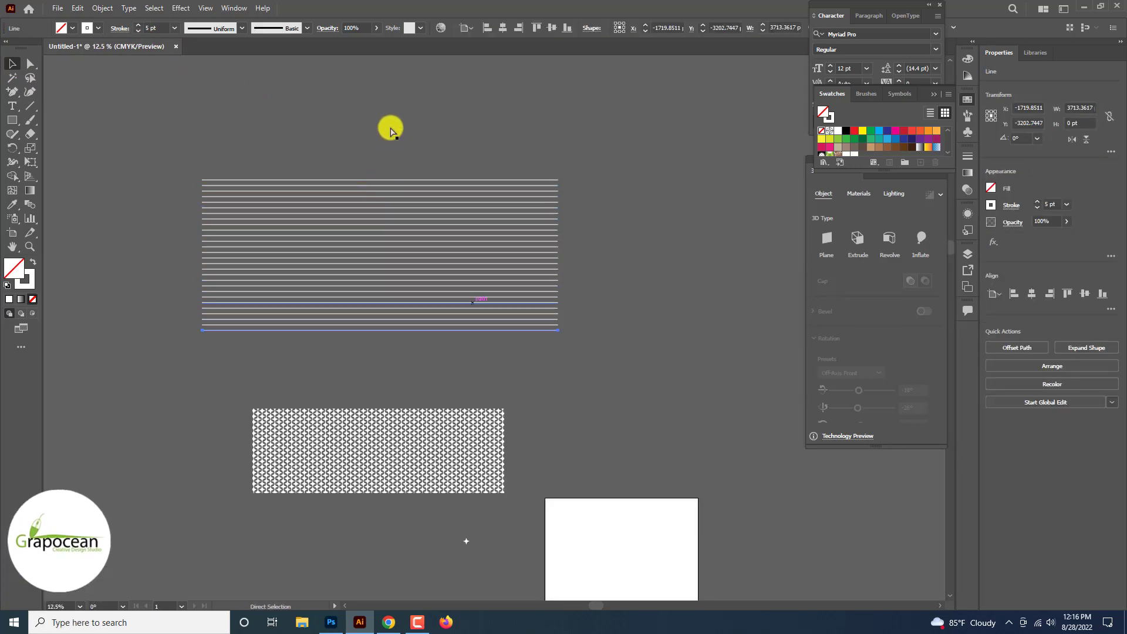
Step: Select the whole stack of lines and bring it into the Photoshop Facebook Cover document as a vector smart object
drag(390, 126, 501, 347)
drag(411, 475, 412, 471)
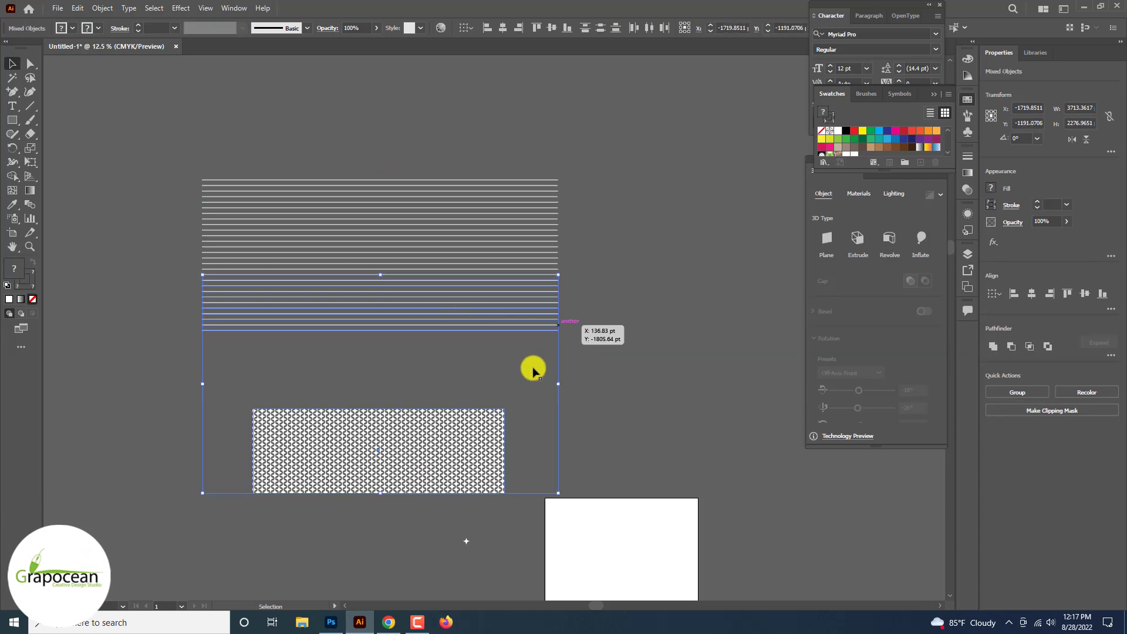
click(524, 378)
drag(519, 378, 434, 138)
drag(504, 218, 340, 611)
click(332, 621)
drag(497, 455, 498, 456)
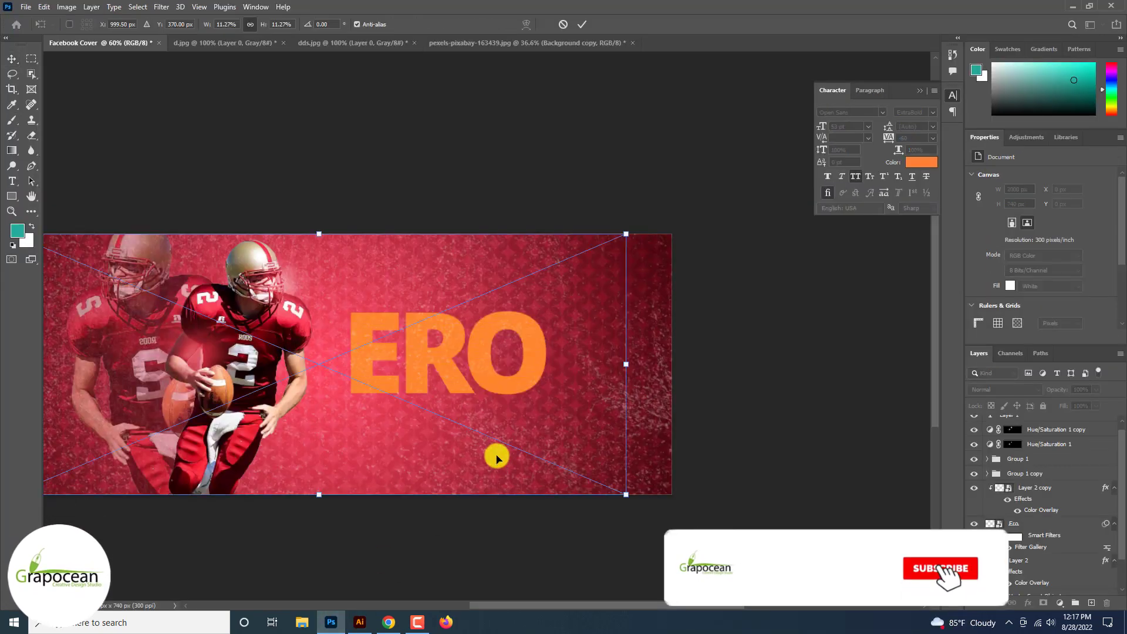
Step: Scale the placed lines down to about 887 px wide and position them over the ERO text
drag(625, 494, 459, 466)
drag(369, 415, 481, 415)
click(581, 27)
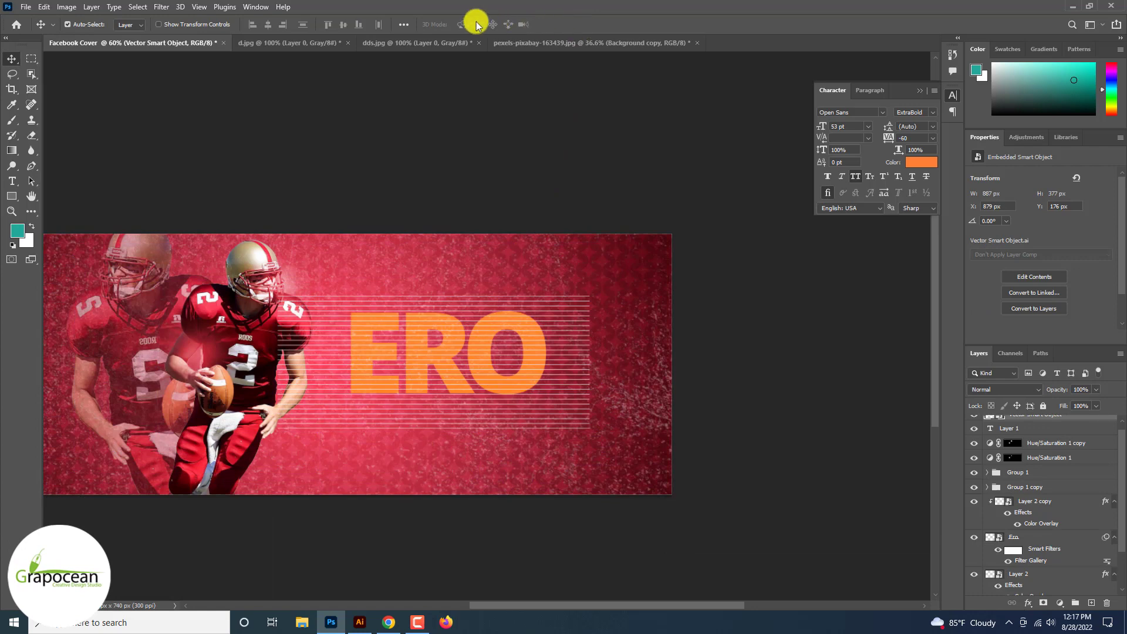
Step: Bend the lines into a wave with the Liquify filter, using a forward warp brush of size 1400
click(162, 6)
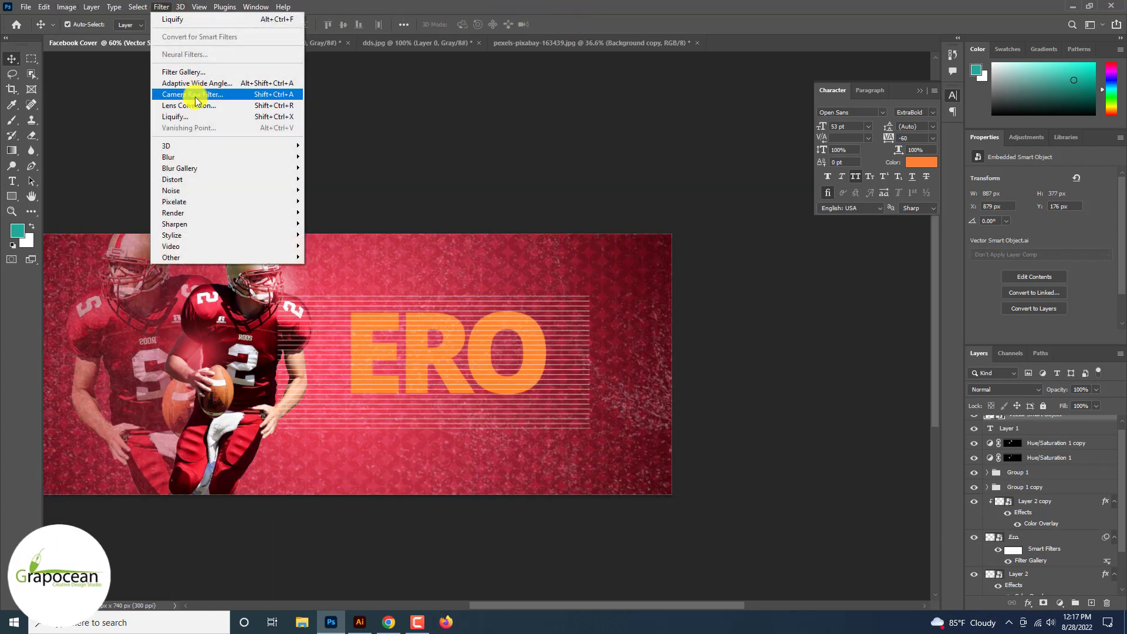
click(203, 118)
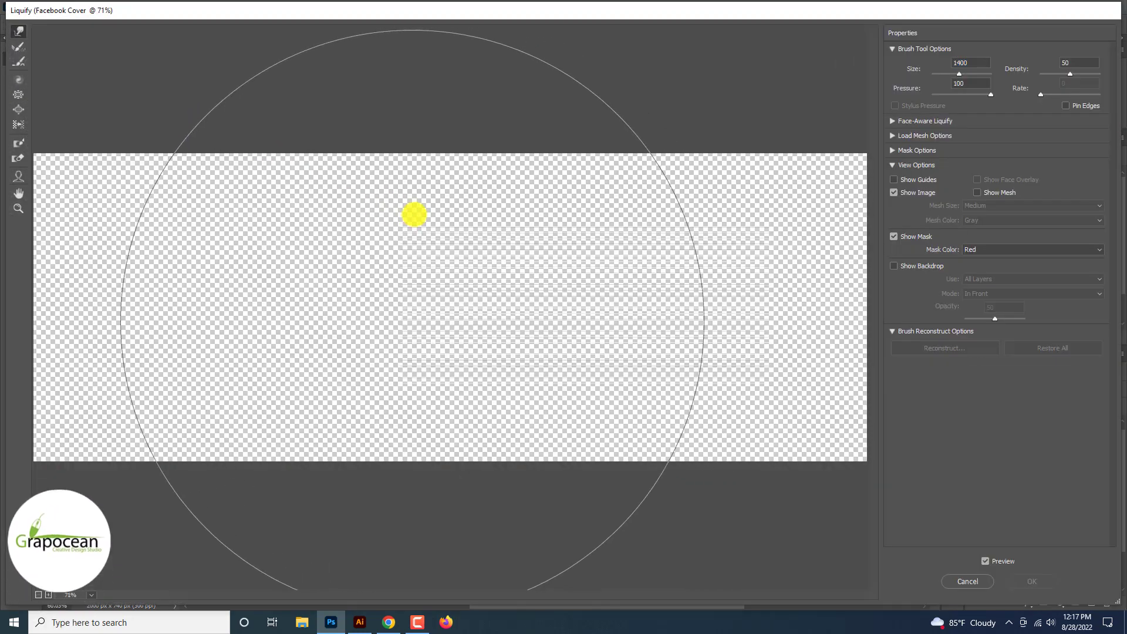
mouse_move(612, 304)
mouse_down()
mouse_move(602, 268)
mouse_move(590, 297)
mouse_move(489, 315)
mouse_move(395, 296)
mouse_up()
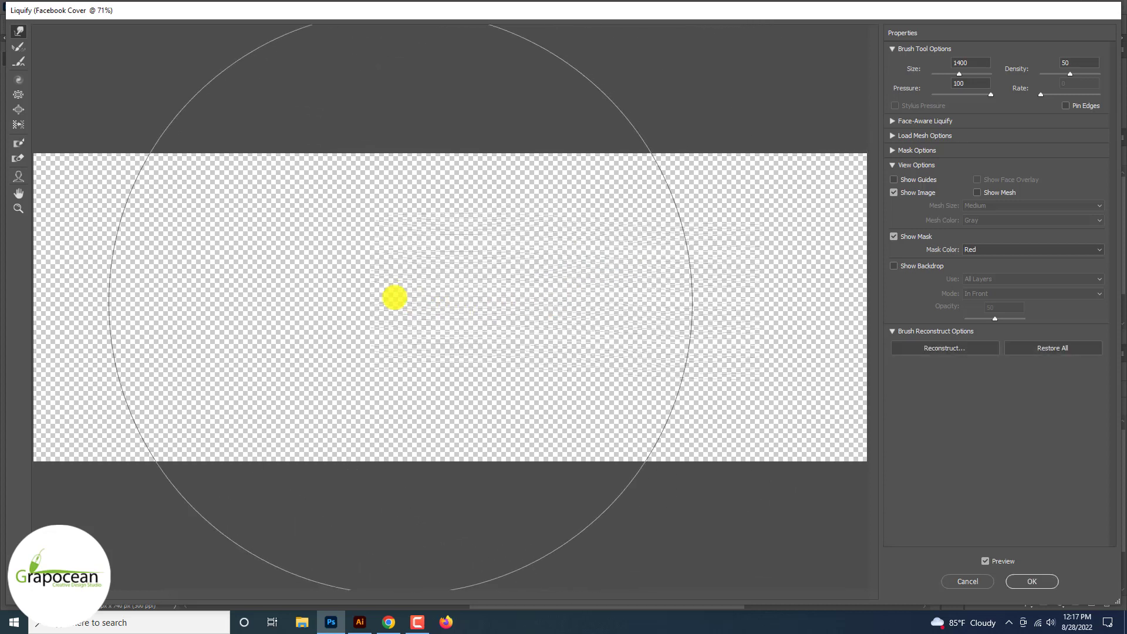
mouse_move(570, 323)
mouse_down()
mouse_move(612, 287)
mouse_move(446, 333)
mouse_move(449, 411)
mouse_move(451, 388)
mouse_move(608, 380)
mouse_move(606, 406)
mouse_move(511, 337)
mouse_move(479, 343)
mouse_move(605, 350)
mouse_move(568, 375)
mouse_up()
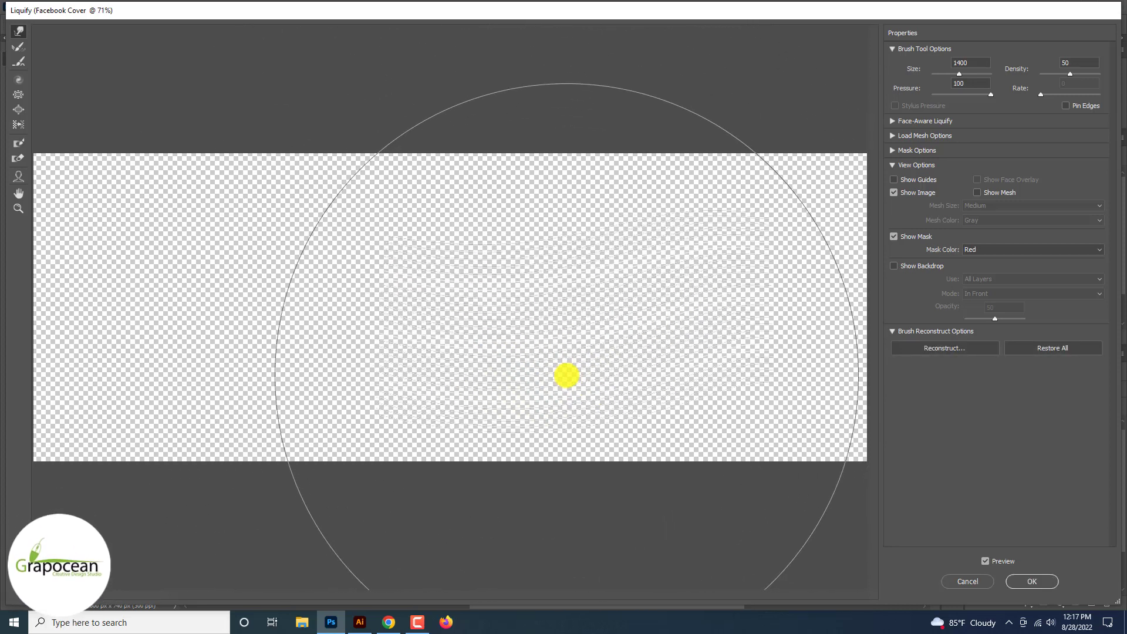
click(1032, 581)
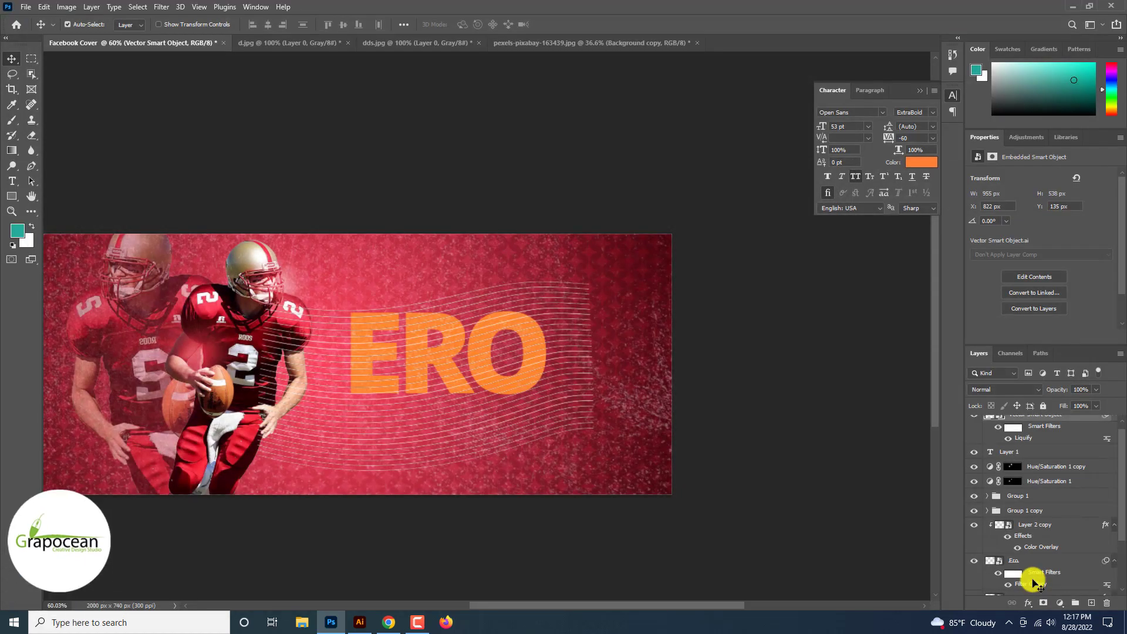
Step: Scale the wavy lines down to 3.90% and shift them up so they cover the whole ERO text
scroll(1033, 581, up, 2)
key(ctrl+t)
click(585, 241)
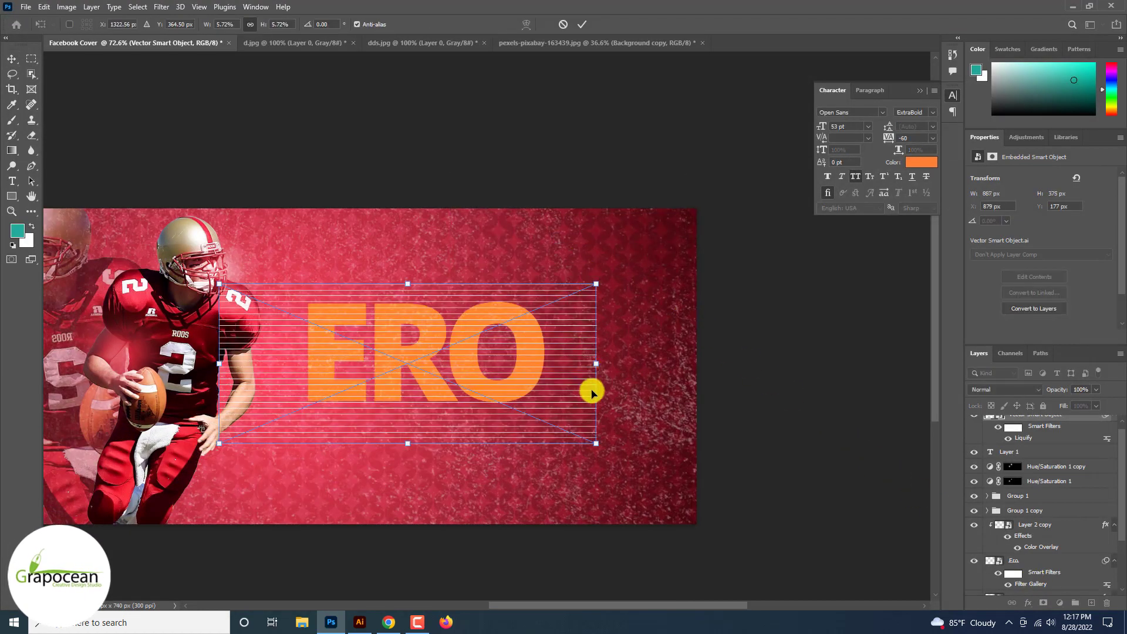
drag(591, 389, 540, 404)
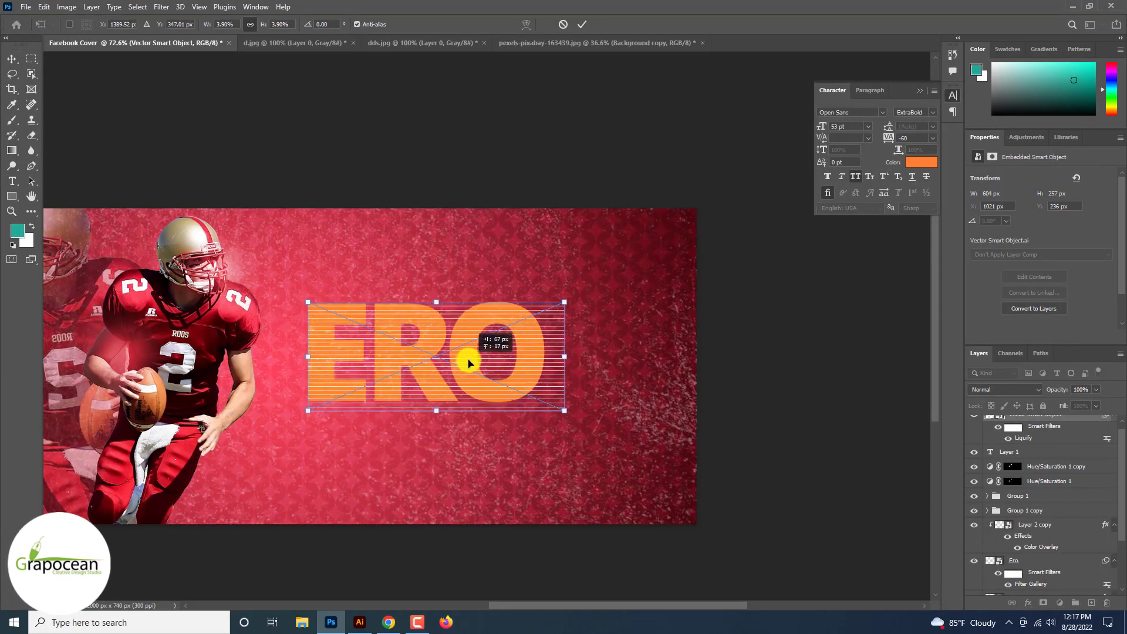
click(580, 26)
scroll(518, 144, up, 10)
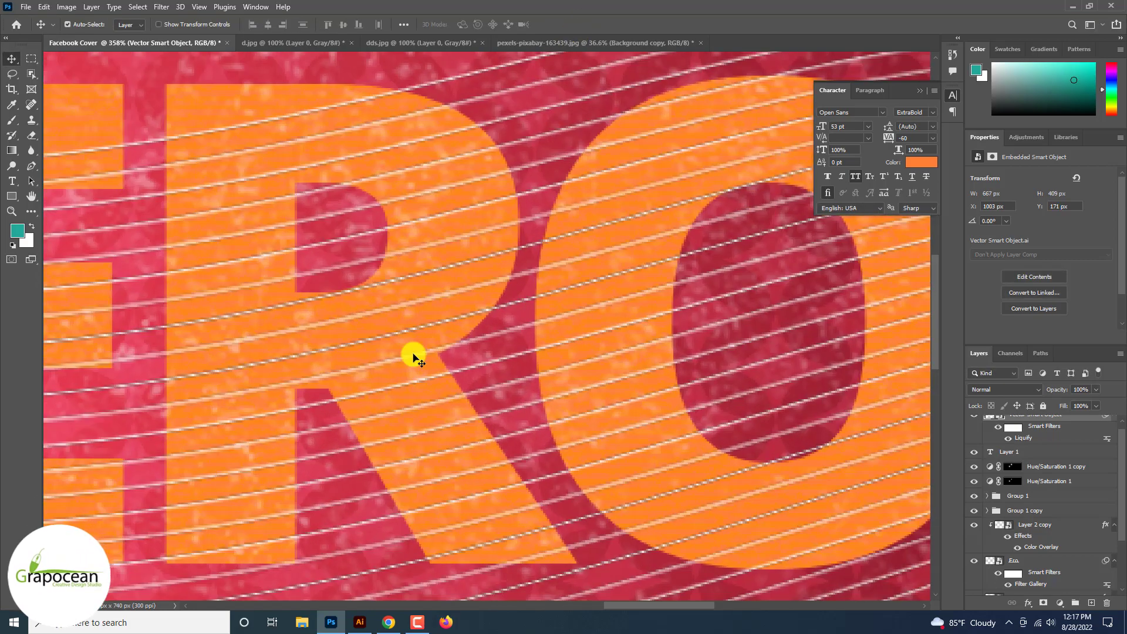
drag(410, 355, 413, 283)
scroll(414, 283, down, 6)
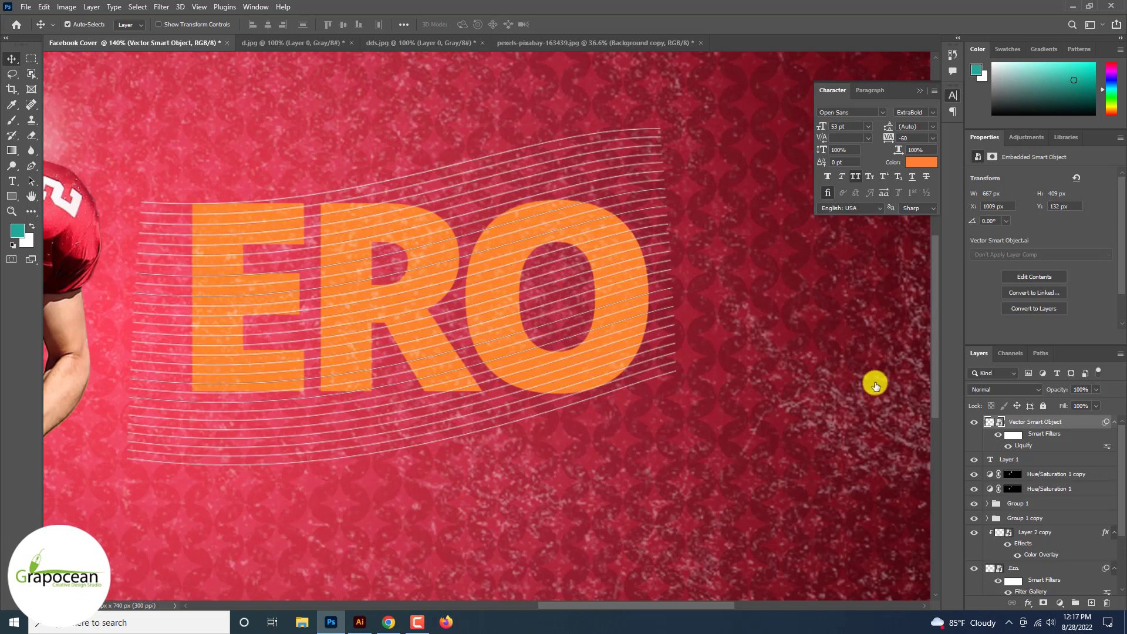
Step: Add a white Color Overlay at 100% opacity to the wavy lines layer
right_click(1051, 421)
click(940, 90)
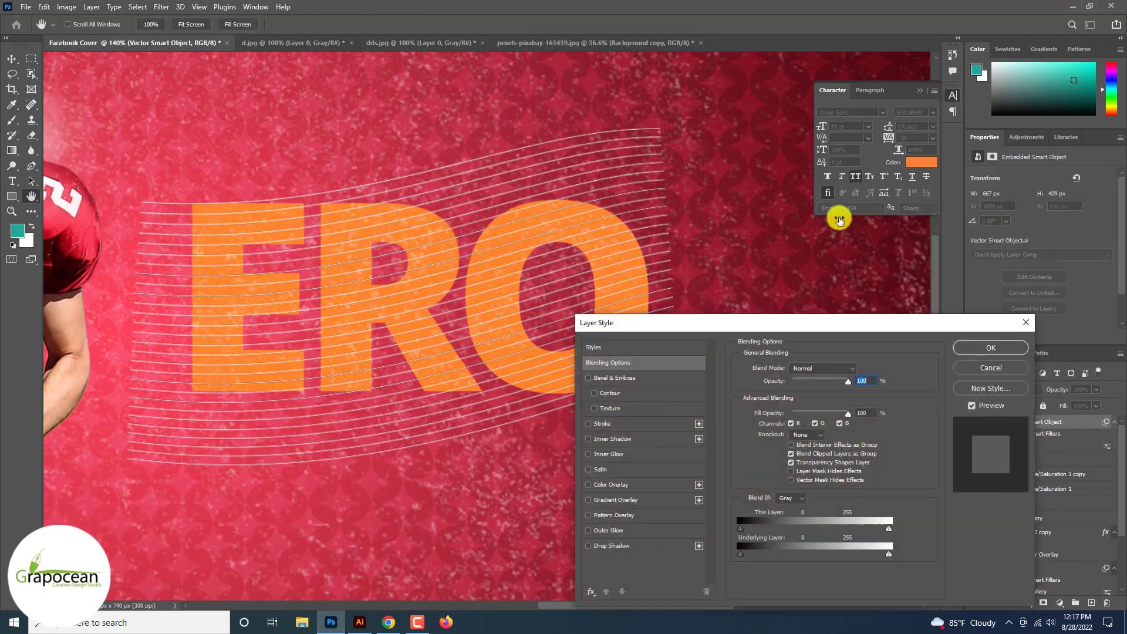
click(623, 487)
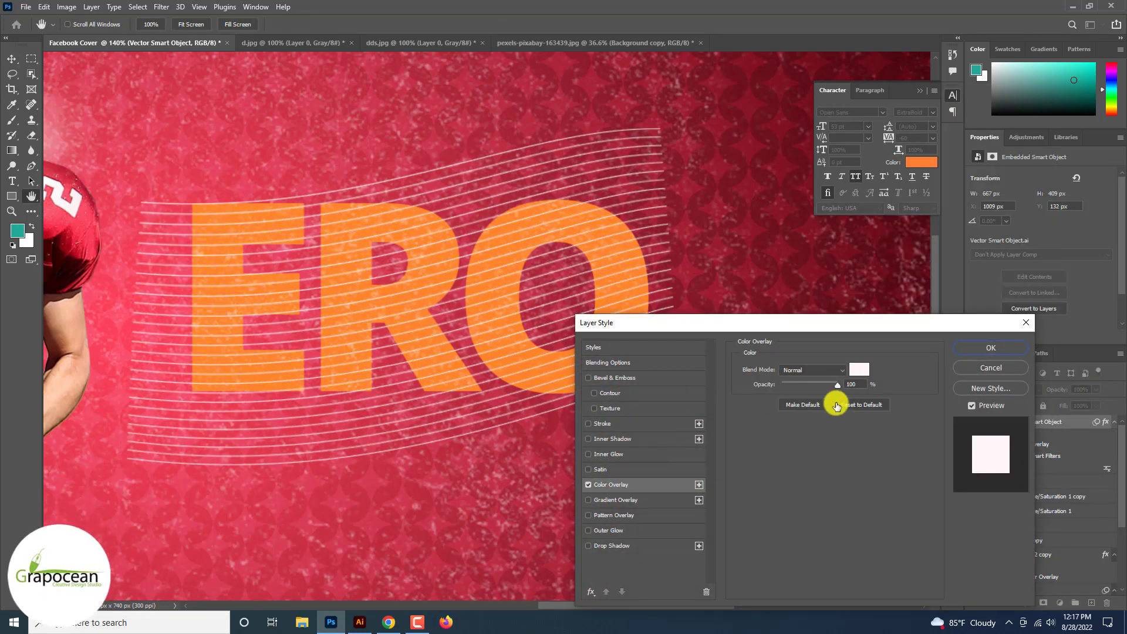
click(990, 348)
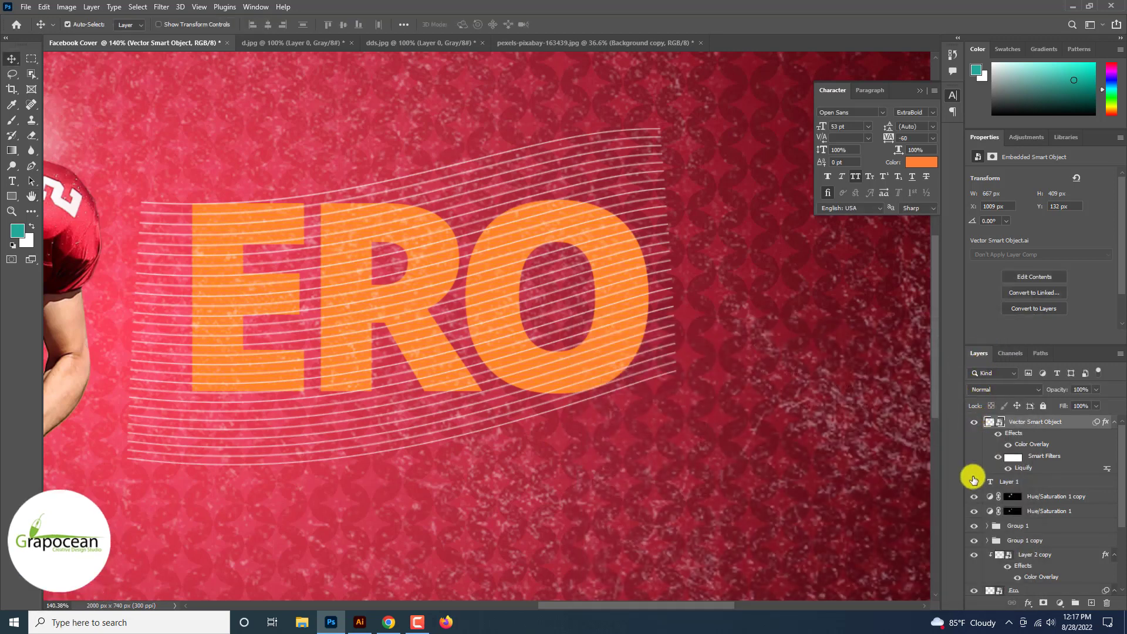
Step: Load the ERO text shape as a selection and use it to mask the wavy lines layer
scroll(975, 493, down, 2)
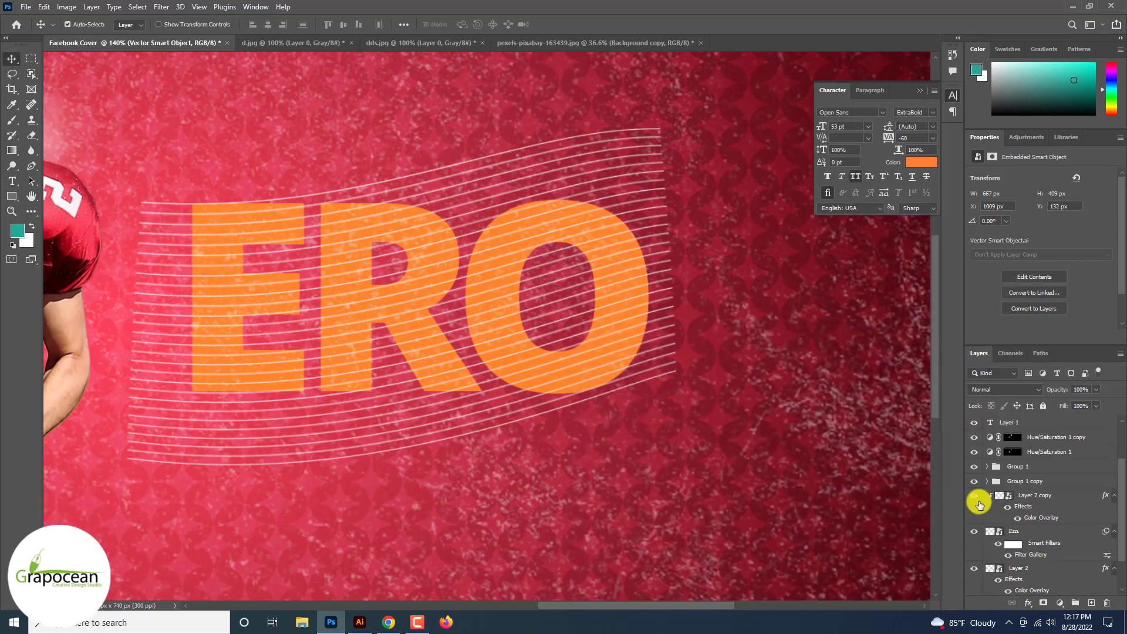
ctrl+click(990, 533)
scroll(997, 528, up, 2)
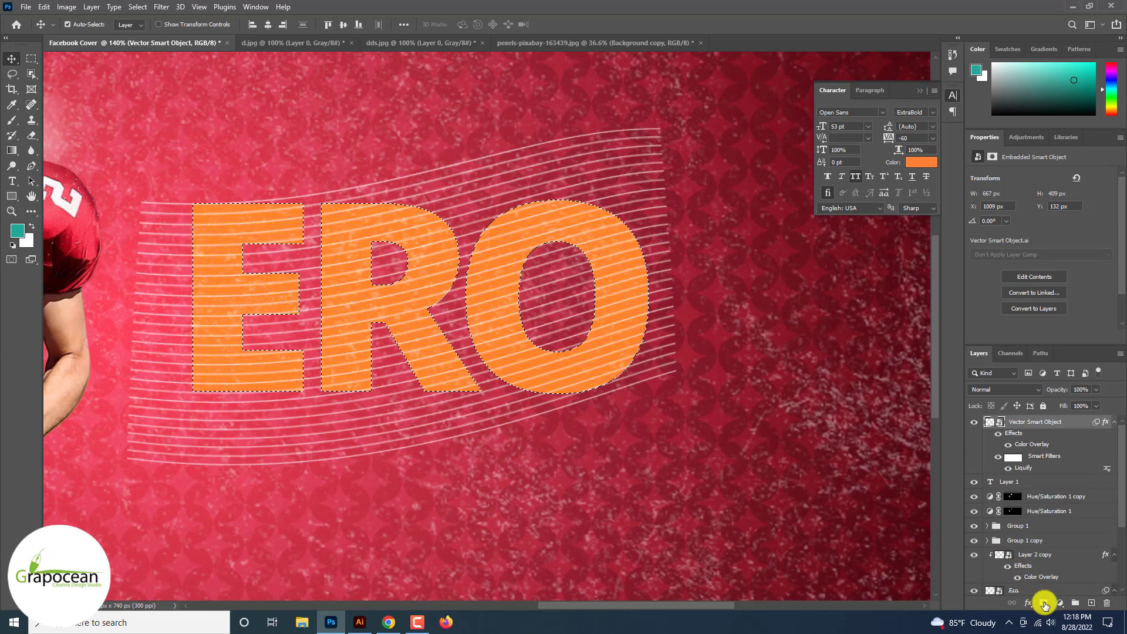
click(1044, 604)
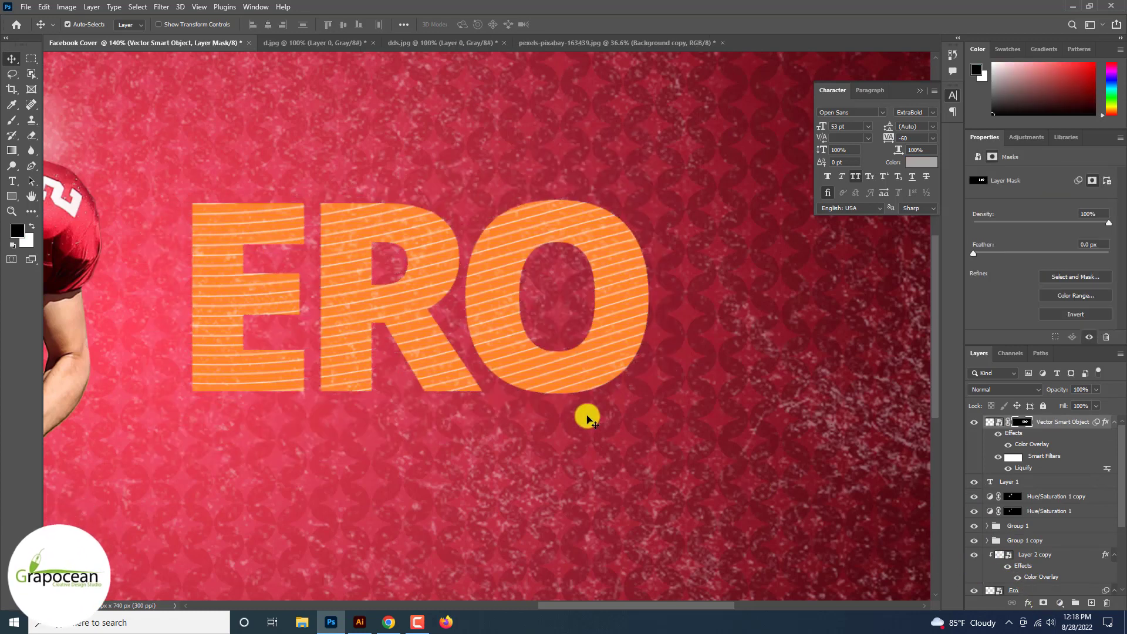
Step: Enlarge the ERO text with its texture and line layers to 173.89% and move them left so the text sits behind the main player
key(ctrl+t)
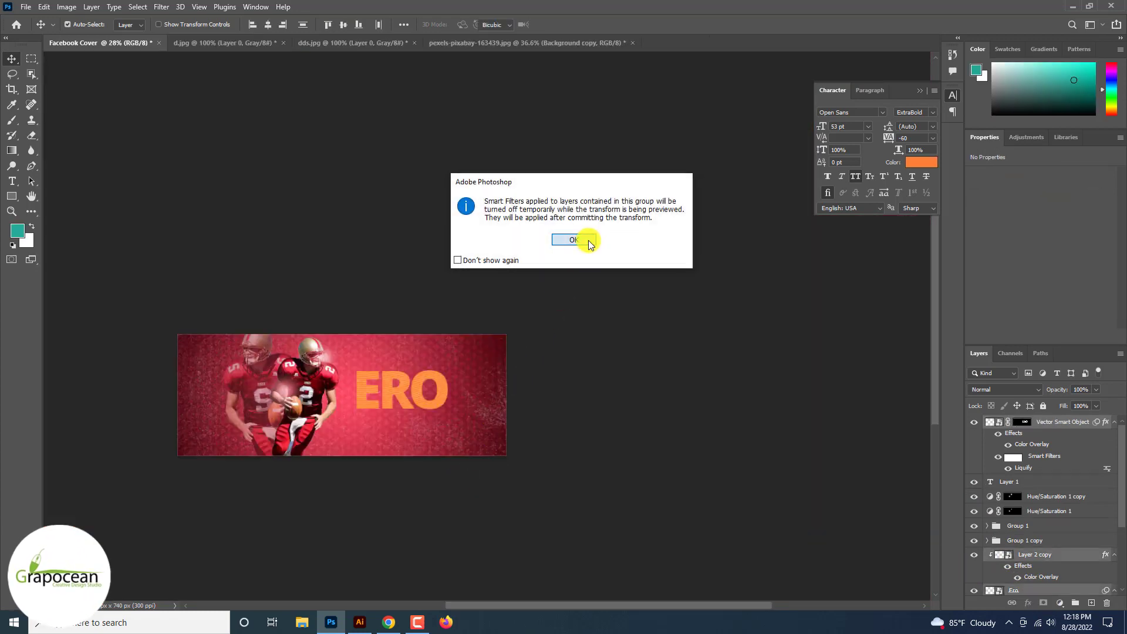
click(588, 244)
drag(539, 520, 636, 565)
drag(570, 524, 410, 521)
drag(479, 578, 473, 533)
drag(362, 455, 440, 470)
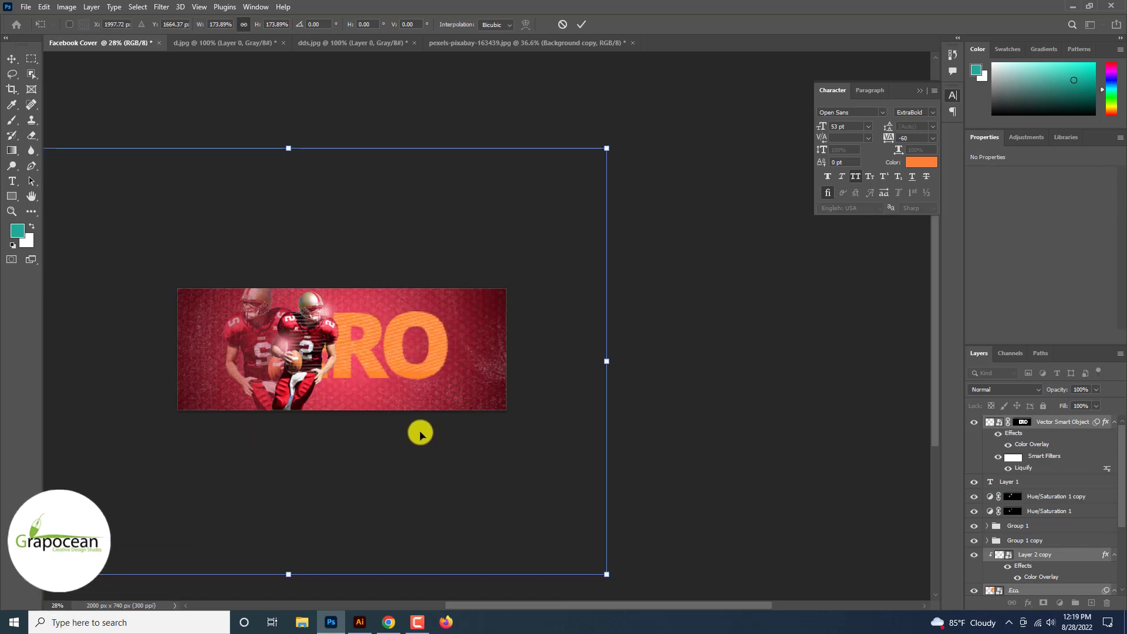
drag(389, 379, 319, 378)
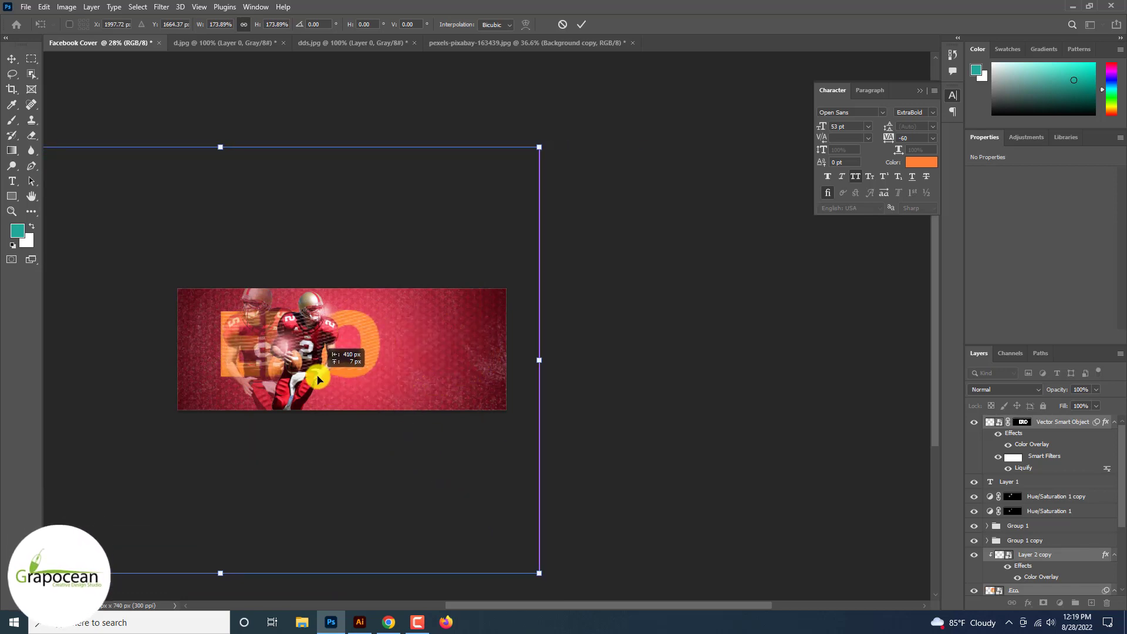
mouse_move(537, 572)
mouse_down()
mouse_move(504, 550)
mouse_move(538, 568)
mouse_up()
drag(390, 463, 349, 433)
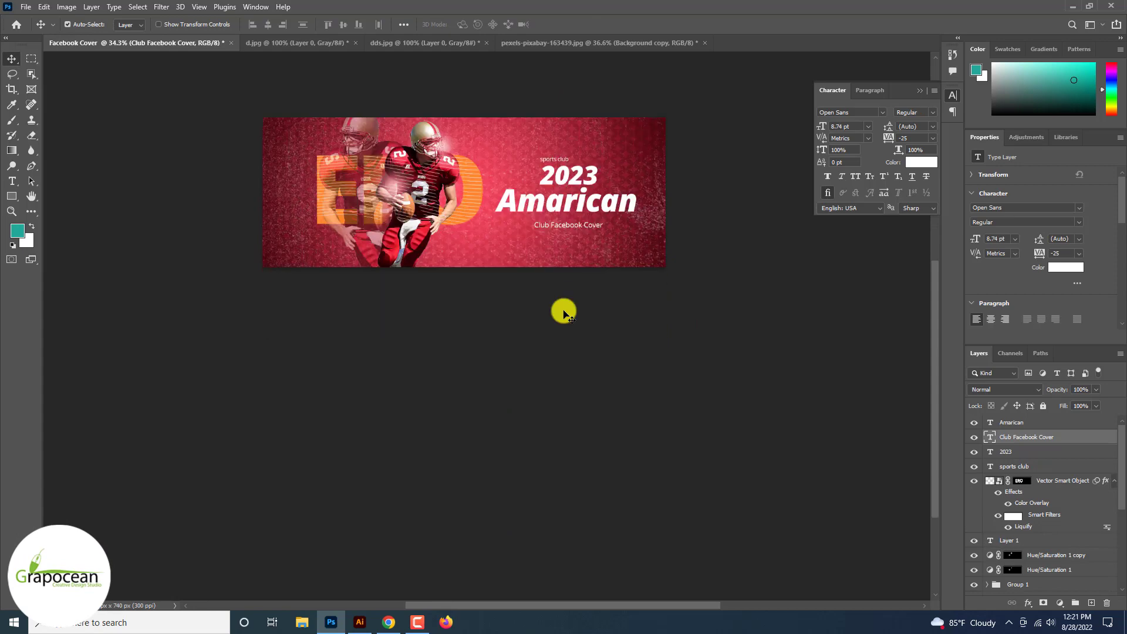
Step: Duplicate the Amarican text layer and offset the copy slightly right and down from the original
scroll(563, 314, down, 3)
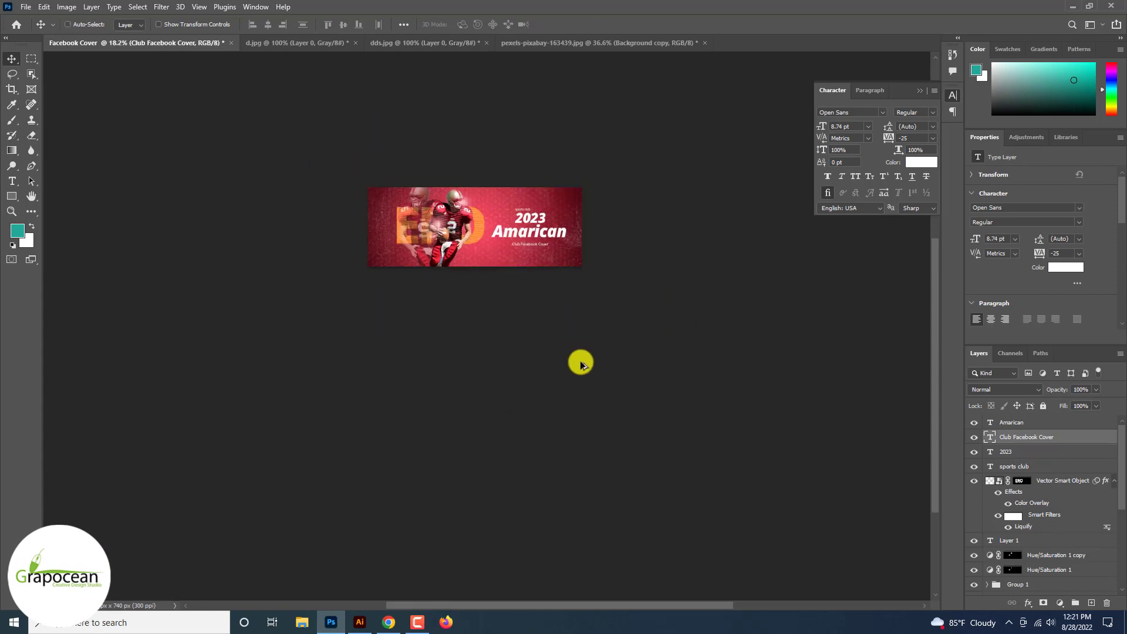
scroll(593, 397, up, 5)
click(1045, 425)
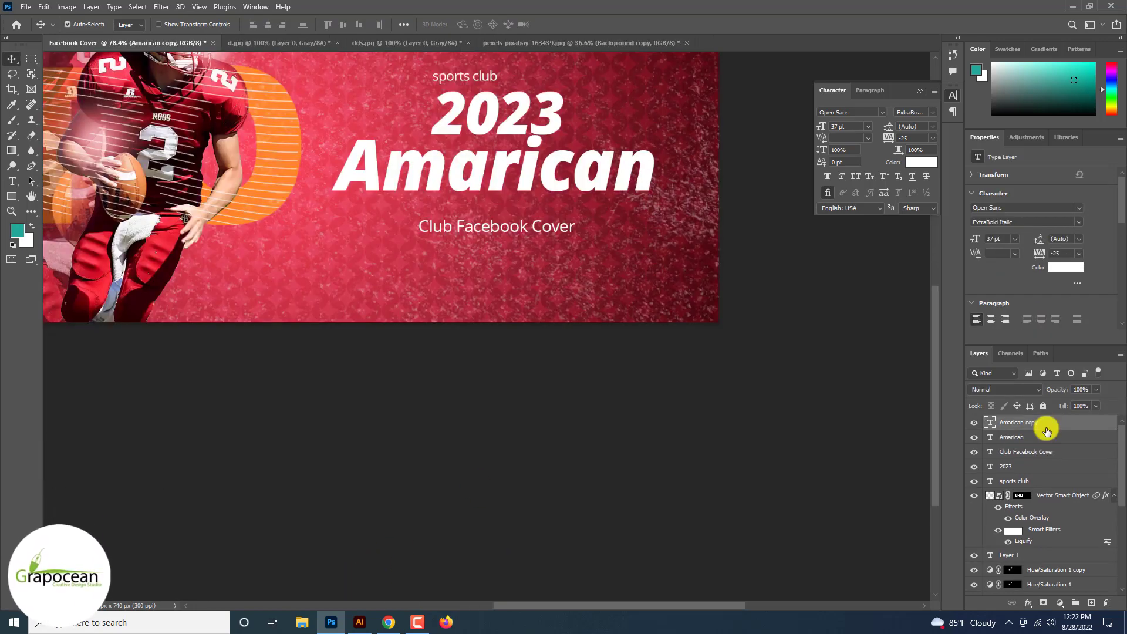
scroll(578, 176, up, 3)
drag(579, 176, 587, 182)
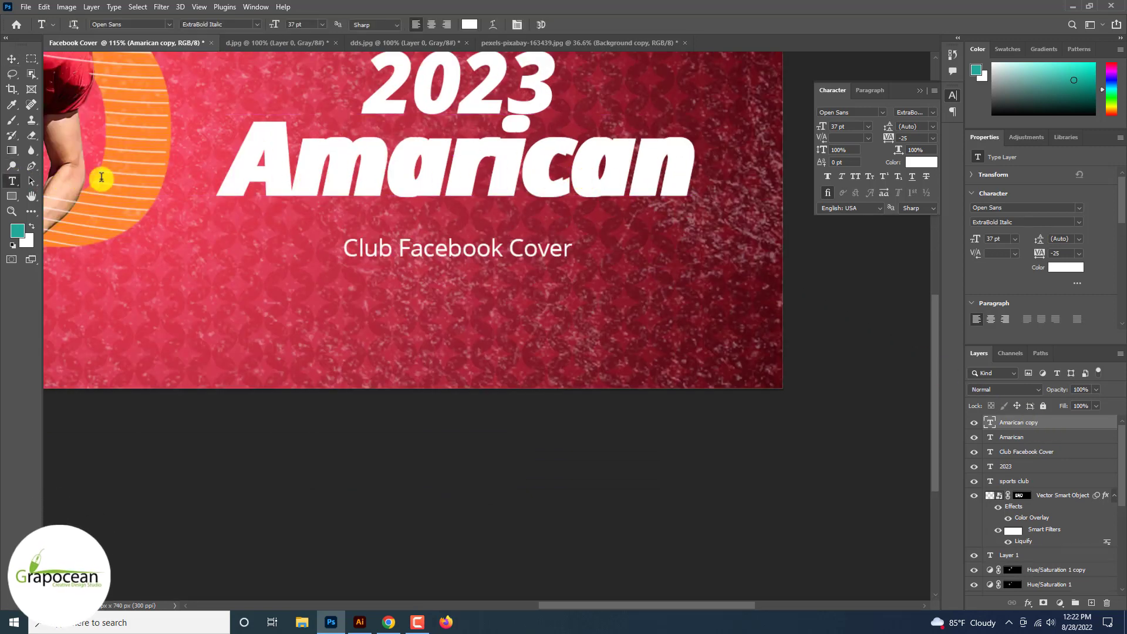
Step: Recolor the top Amarican text copy to red #e7263c sampled from the player's jersey, and shift it so a thin white edge shows
drag(226, 176, 751, 192)
click(469, 25)
click(247, 107)
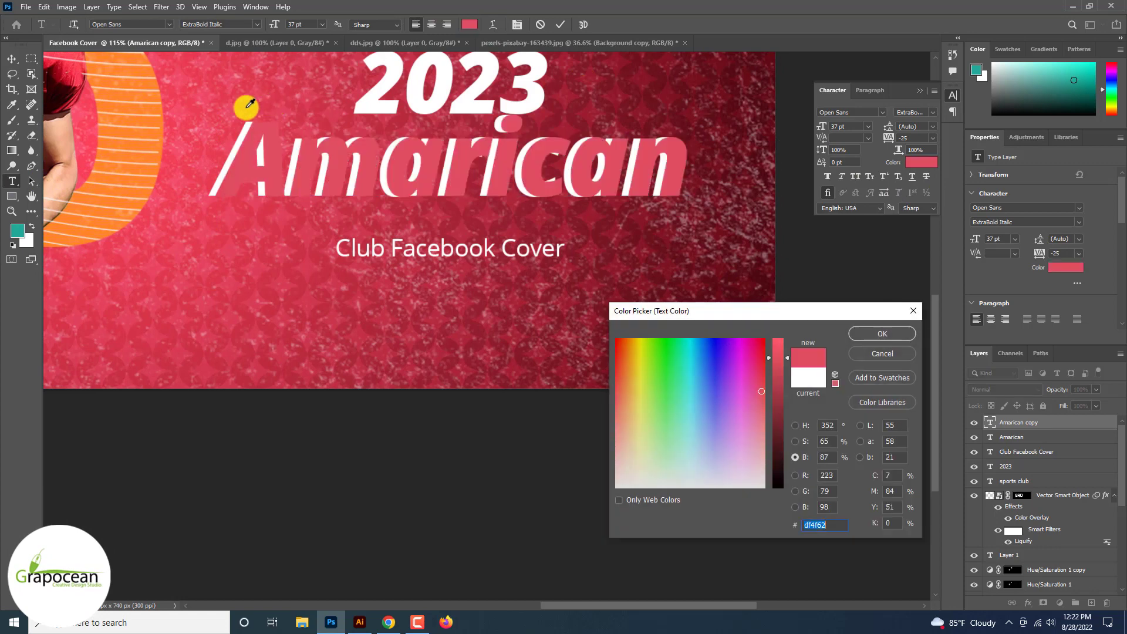
drag(106, 121, 67, 67)
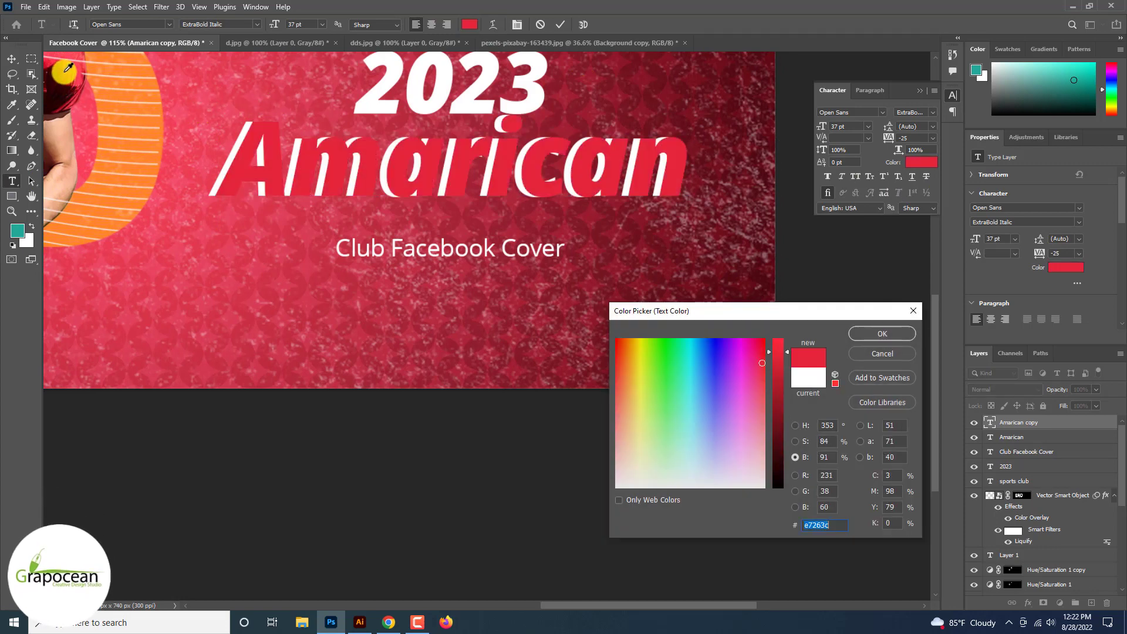
click(901, 337)
click(12, 59)
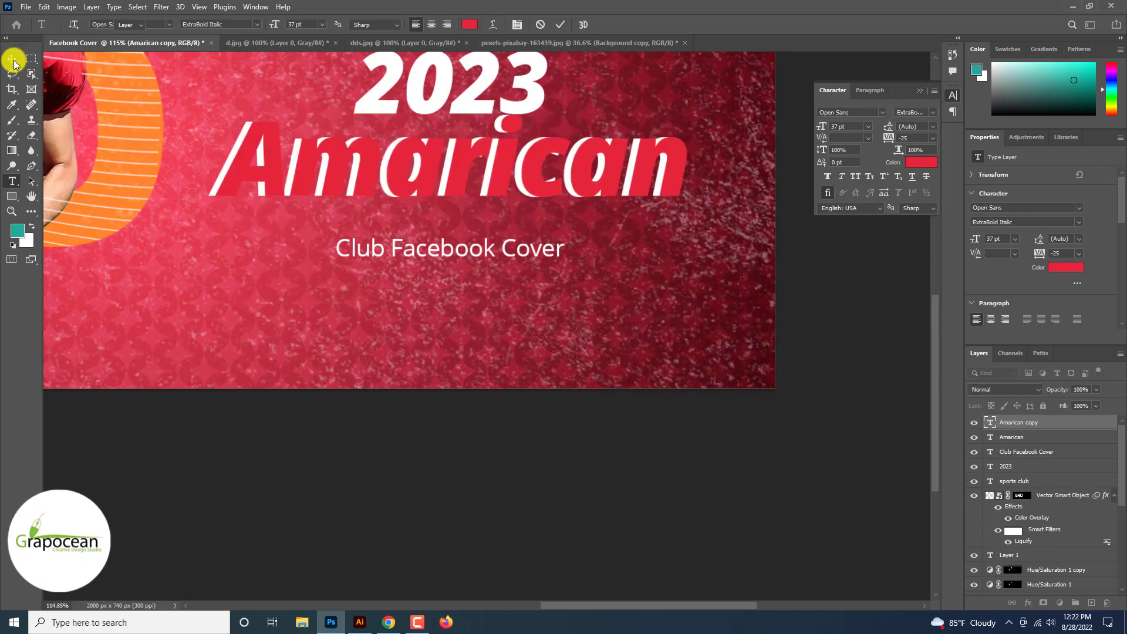
scroll(252, 174, up, 2)
drag(252, 173, 246, 175)
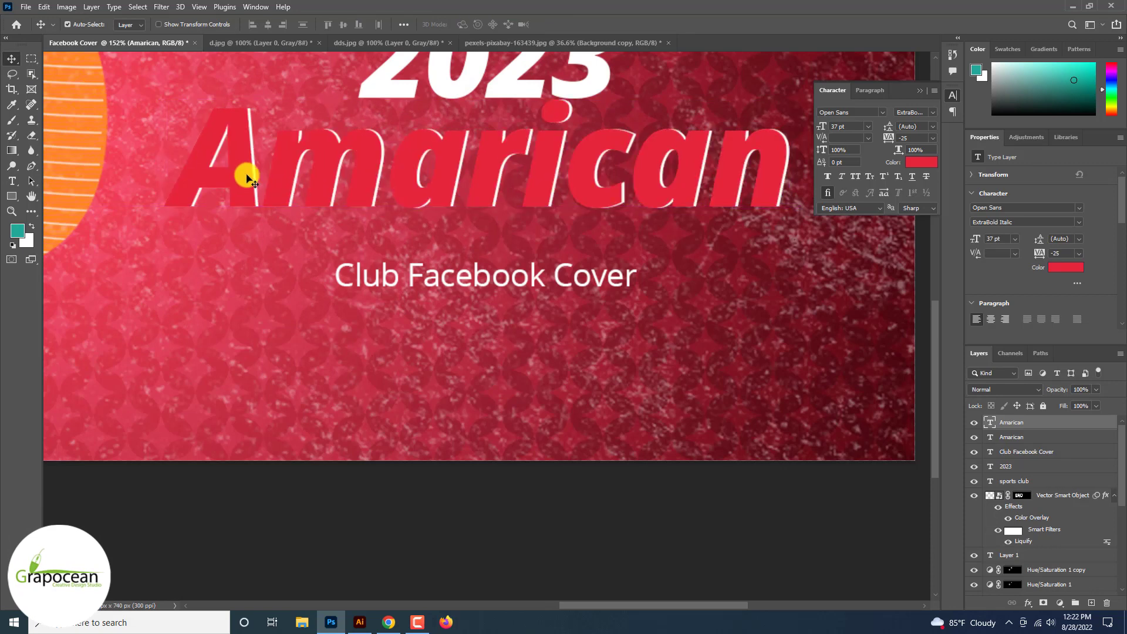
Step: Add a black Multiply Drop Shadow to the red Amarican text layer and adjust its settings
right_click(1046, 422)
click(940, 75)
click(607, 546)
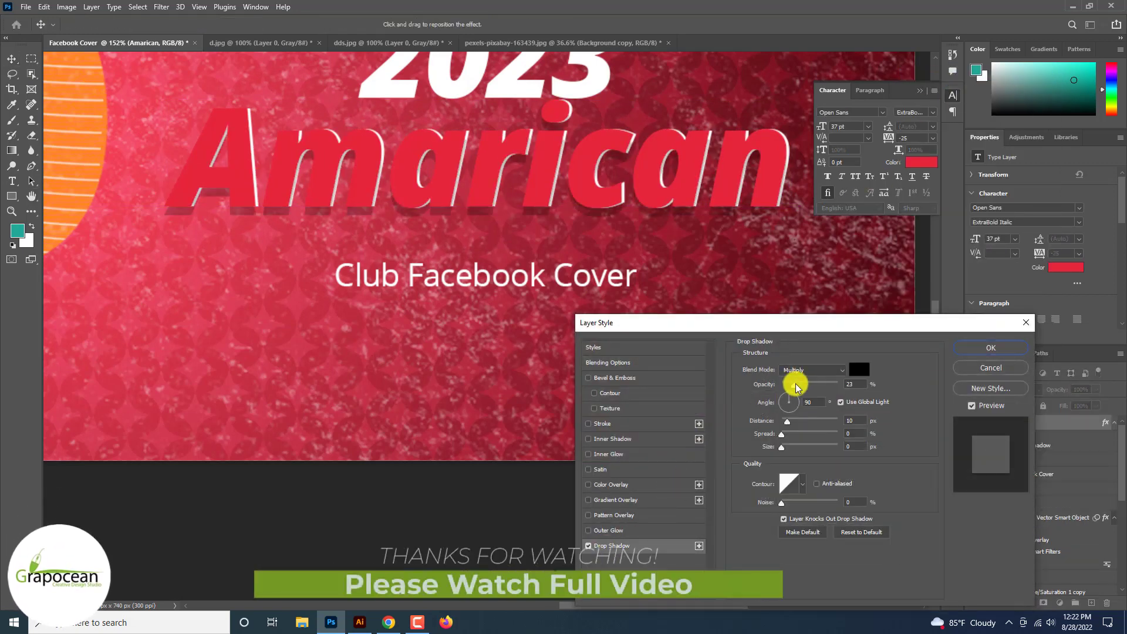
drag(795, 384, 785, 449)
Step: Add a smooth Inner Bevel to the red Amarican text with depth 136%, size 54 px, angle 99° and altitude 48°
click(615, 378)
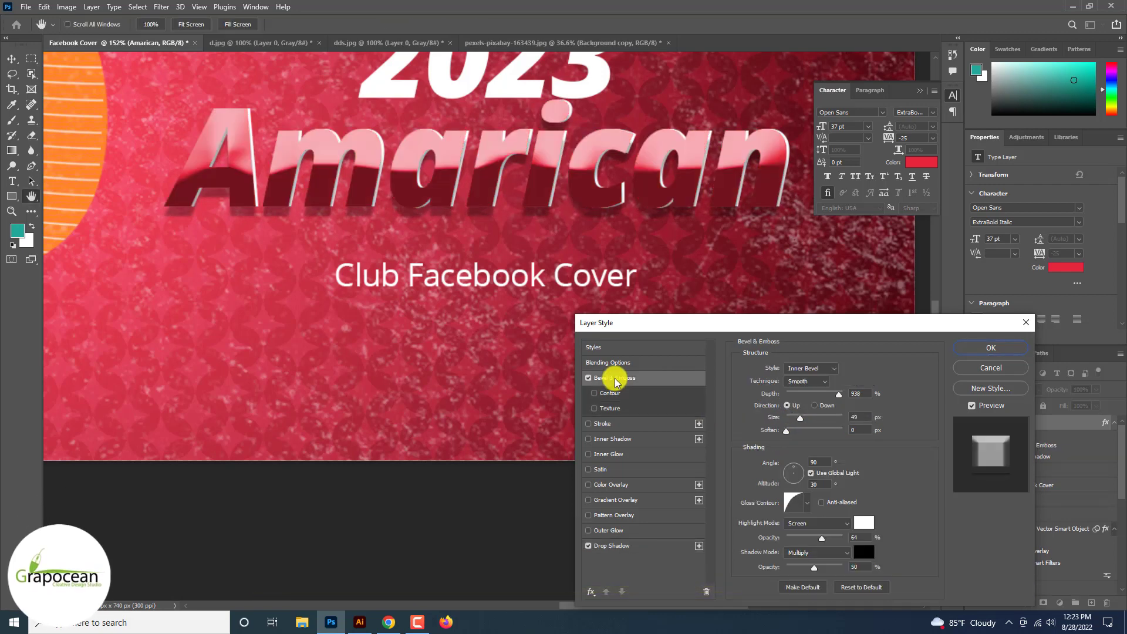
drag(836, 400, 801, 423)
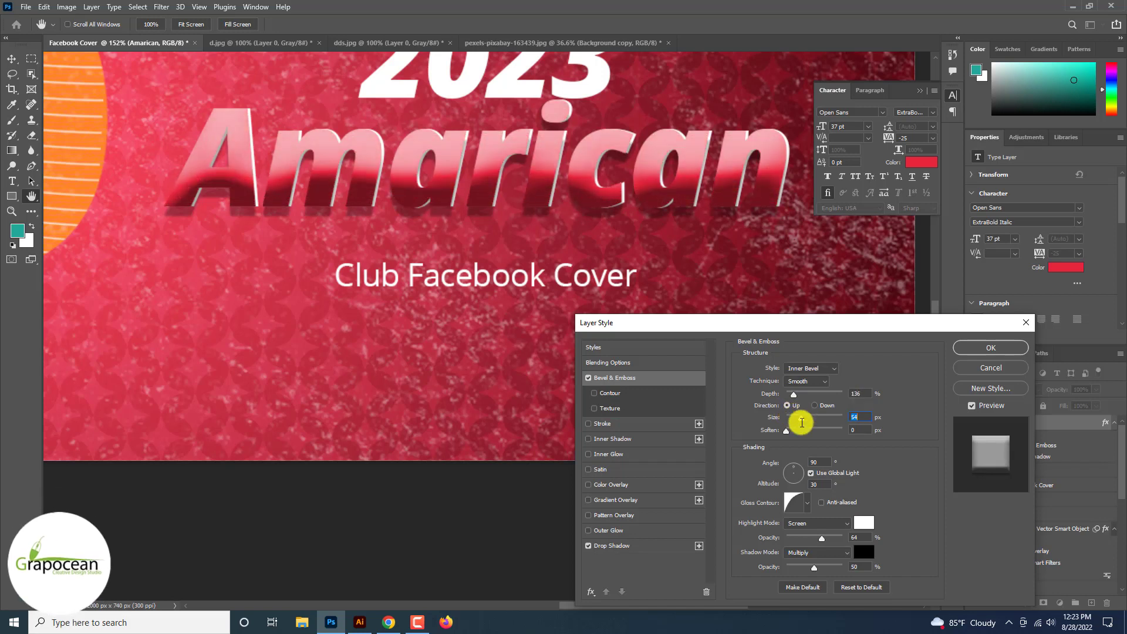
click(794, 472)
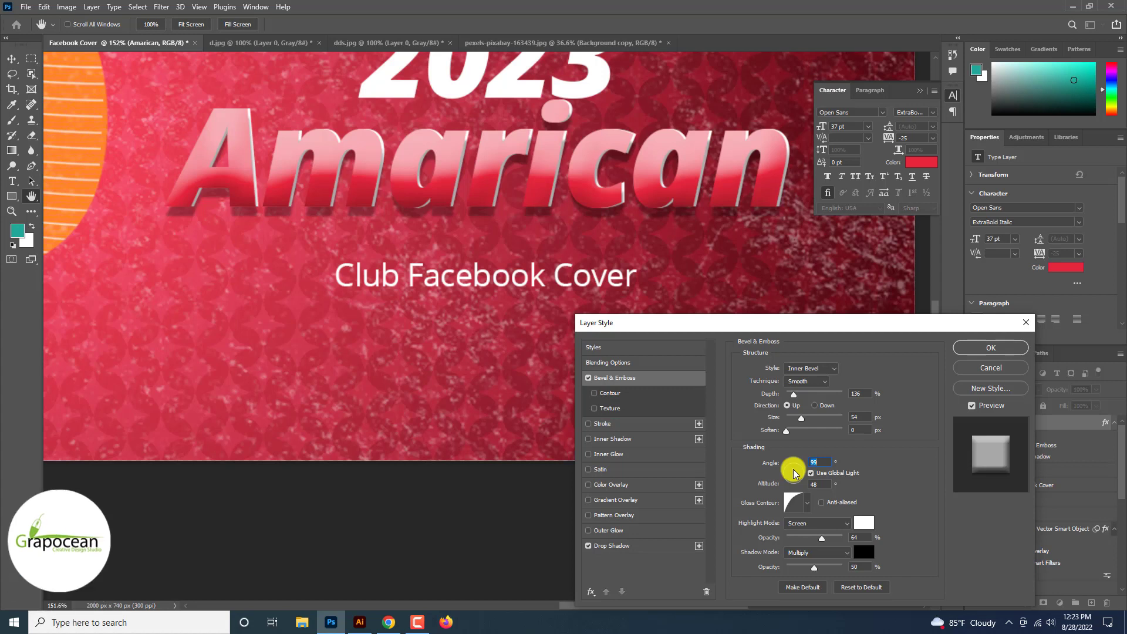
Step: Add a white 1 px Inside Stroke to the red Amarican text and apply the layer styles
click(604, 424)
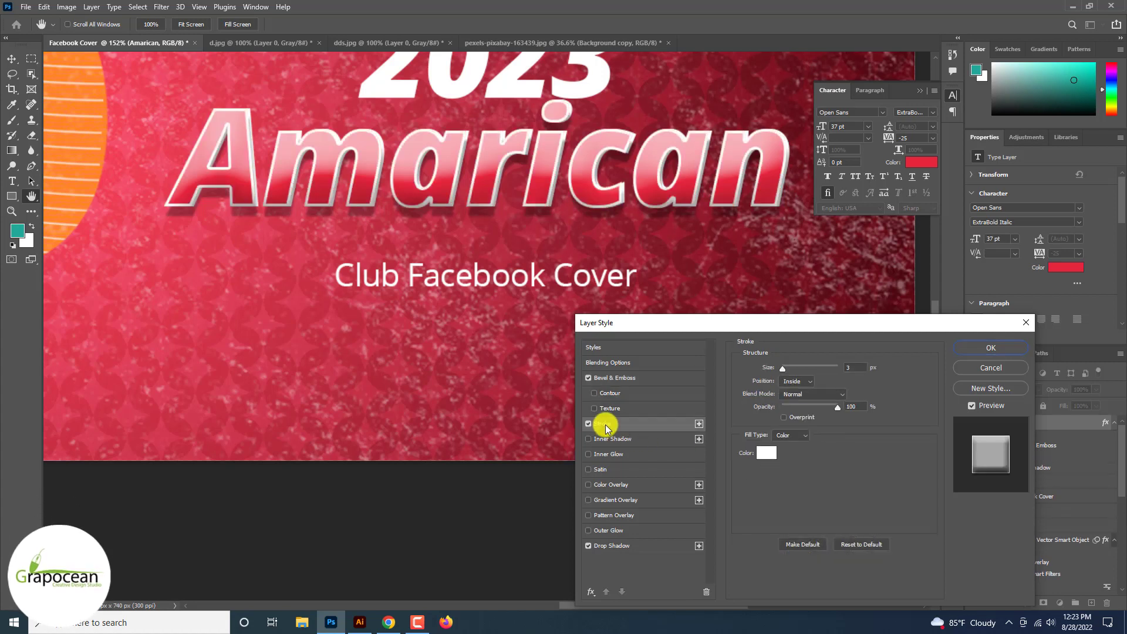
drag(782, 368, 798, 382)
click(800, 391)
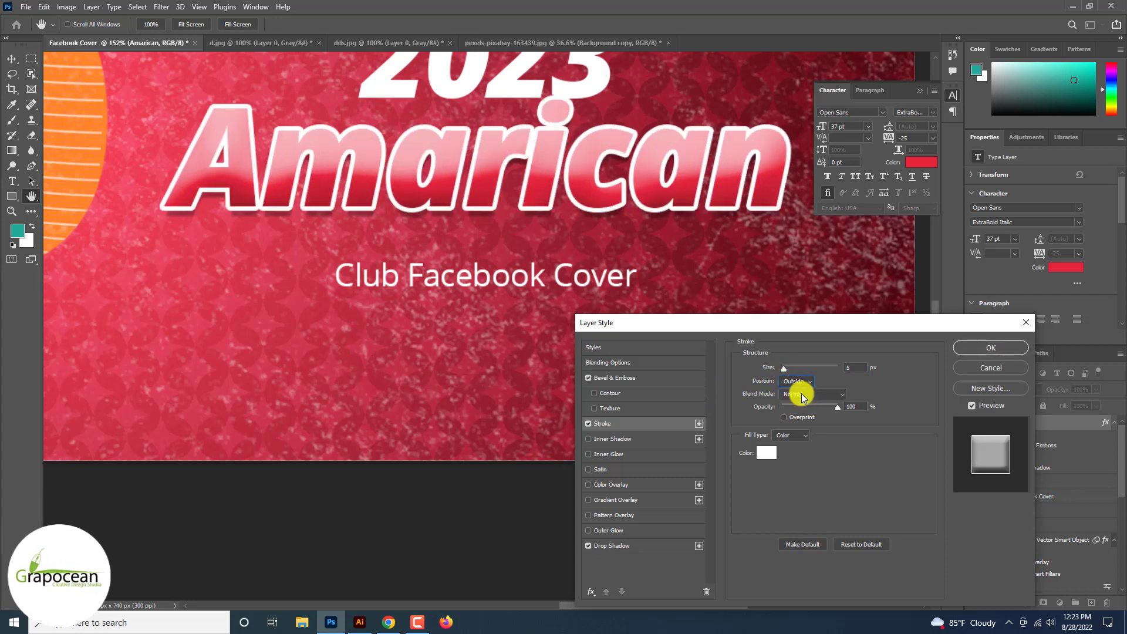
click(797, 399)
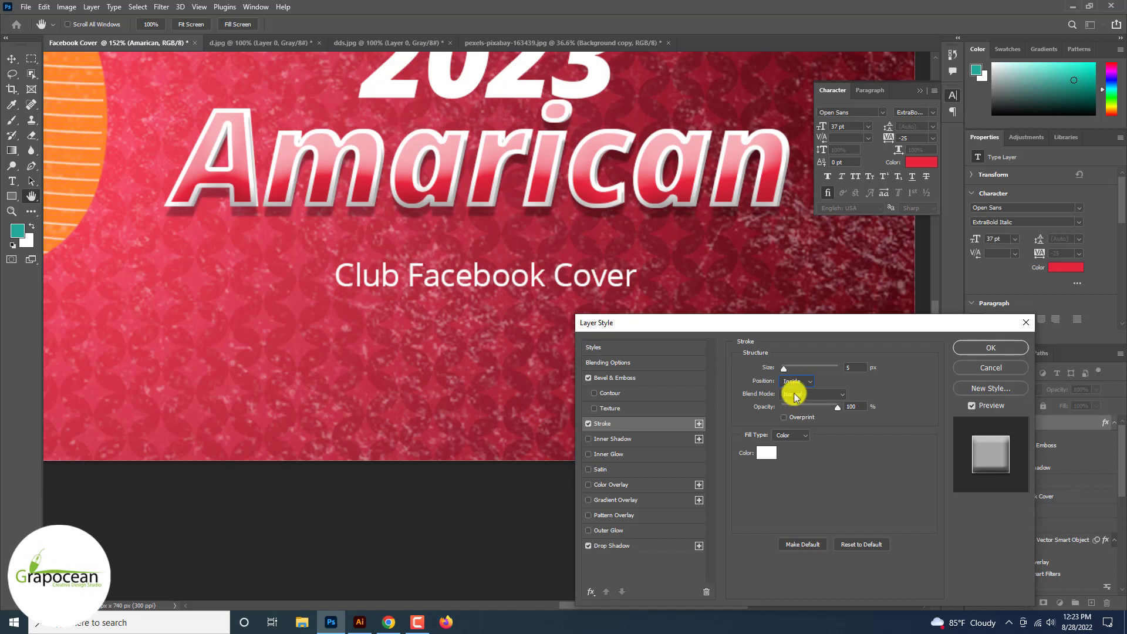
drag(785, 369, 781, 368)
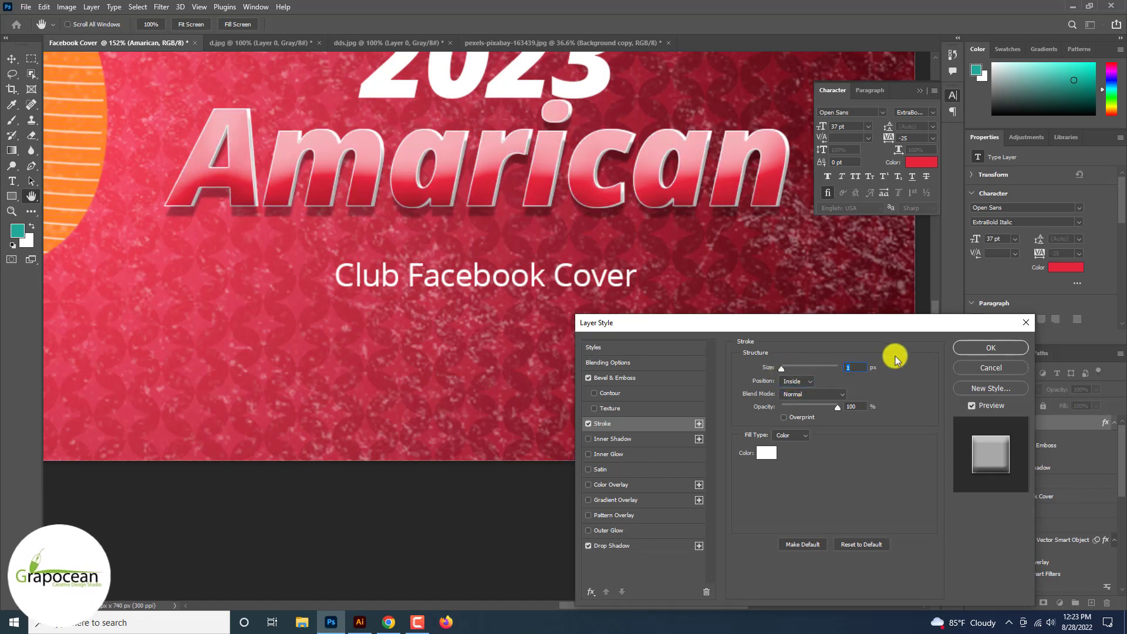
click(987, 348)
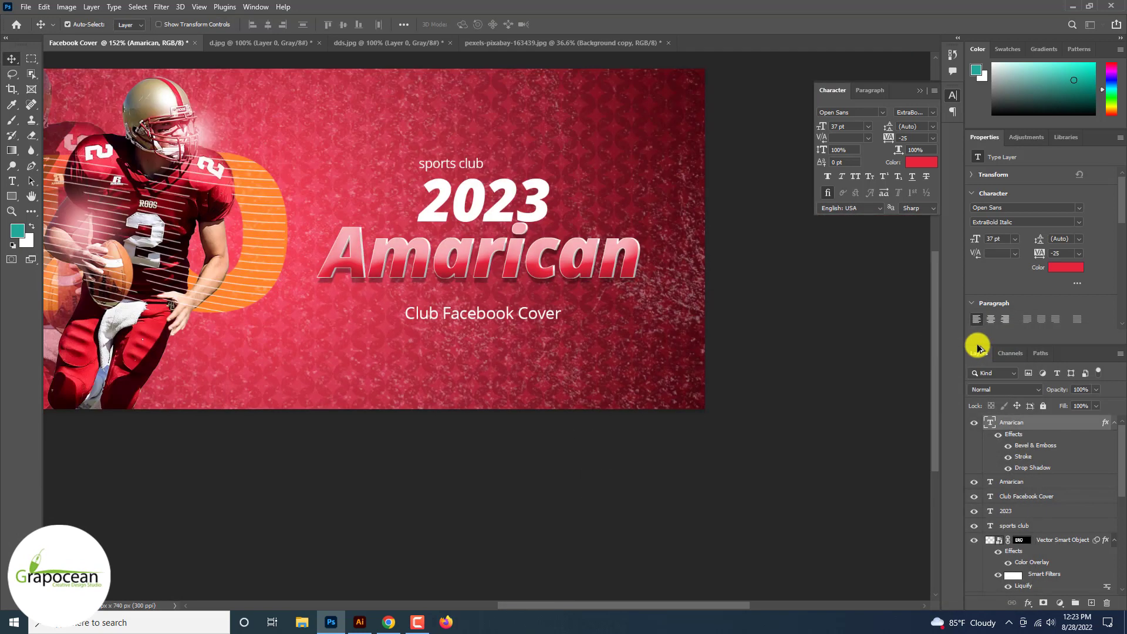
scroll(724, 355, down, 3)
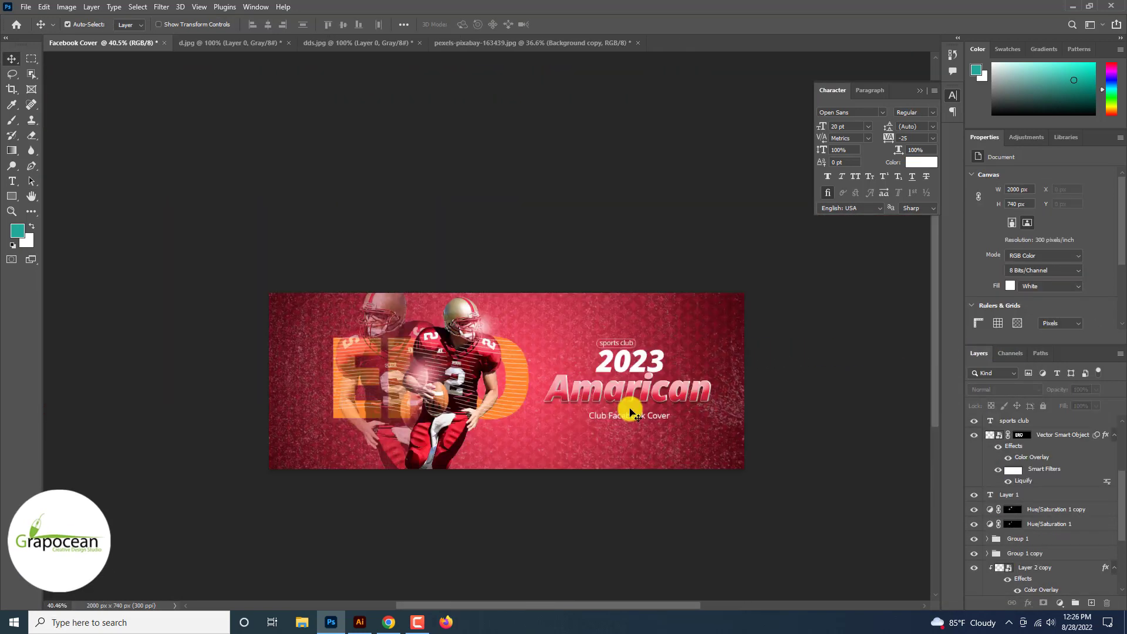
drag(387, 319, 615, 317)
key(ctrl+z)
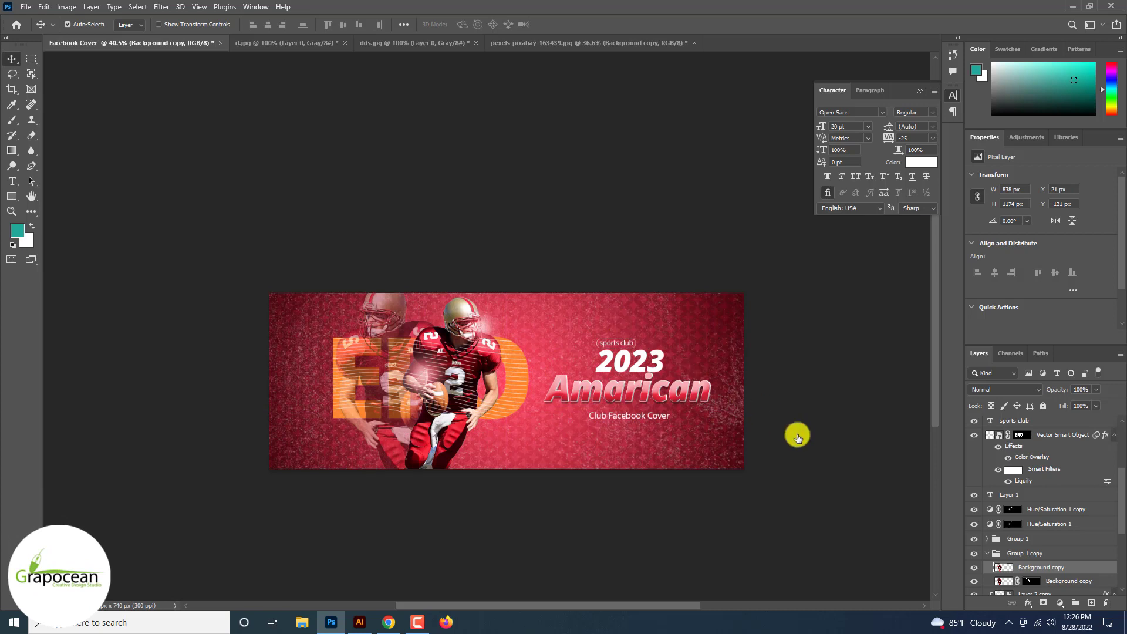
Step: Move the faded player group (Group 1 copy) to the right end of the cover, behind the headline
click(988, 554)
key(ctrl+t)
drag(377, 447, 717, 459)
click(581, 25)
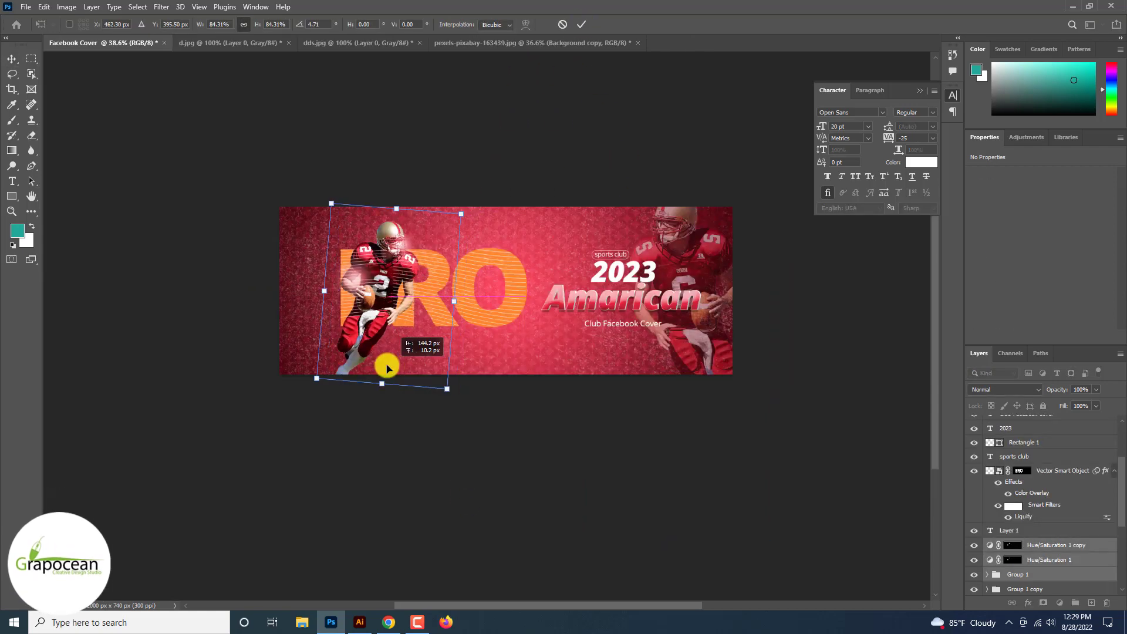
Step: Move the main player with its Hue/Saturation layers to the cover's left edge, scaled to 92.67% and rotated 4.71°
drag(385, 367, 409, 401)
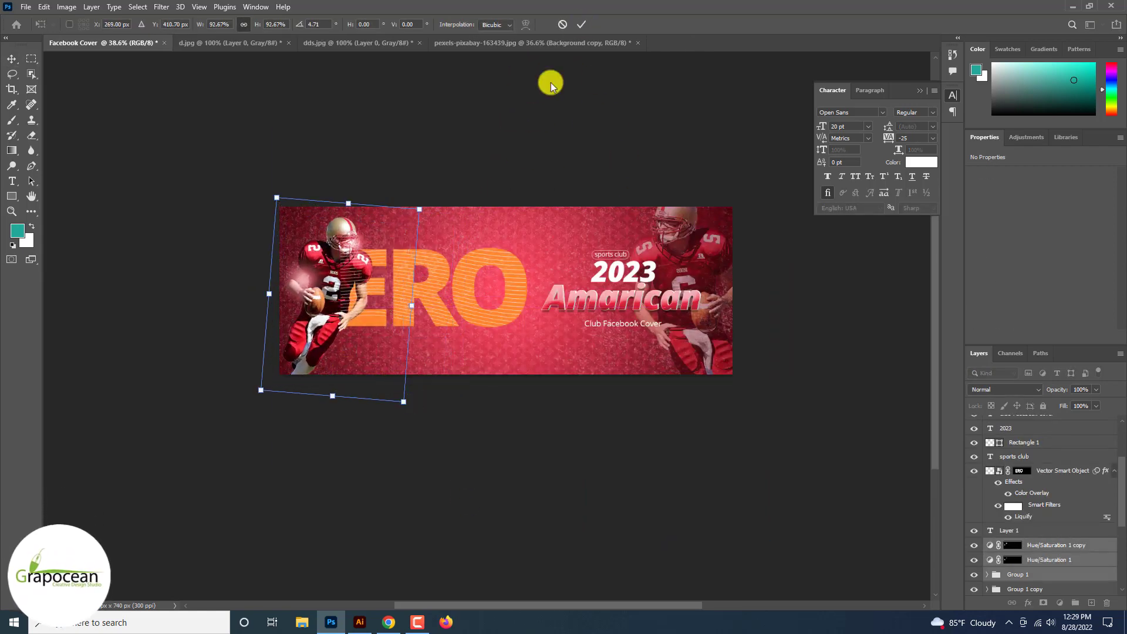
key(Return)
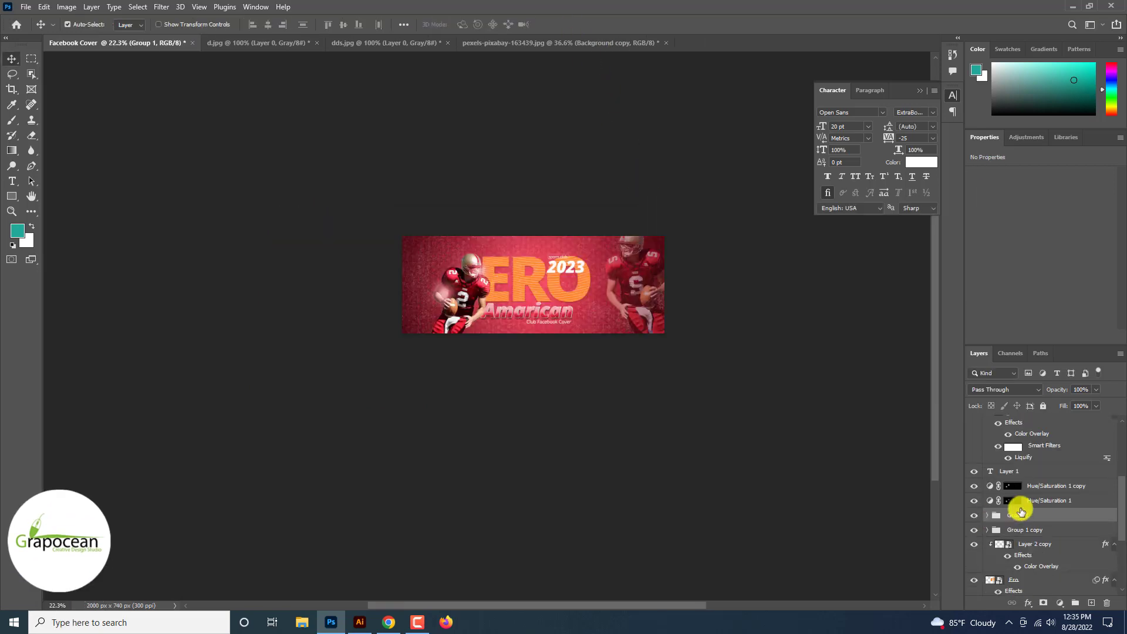
Step: Enlarge the main player group with its Hue/Saturation layers and position it so the upper body fills the cover's left part
key(ctrl+t)
drag(523, 377, 568, 438)
drag(443, 377, 448, 401)
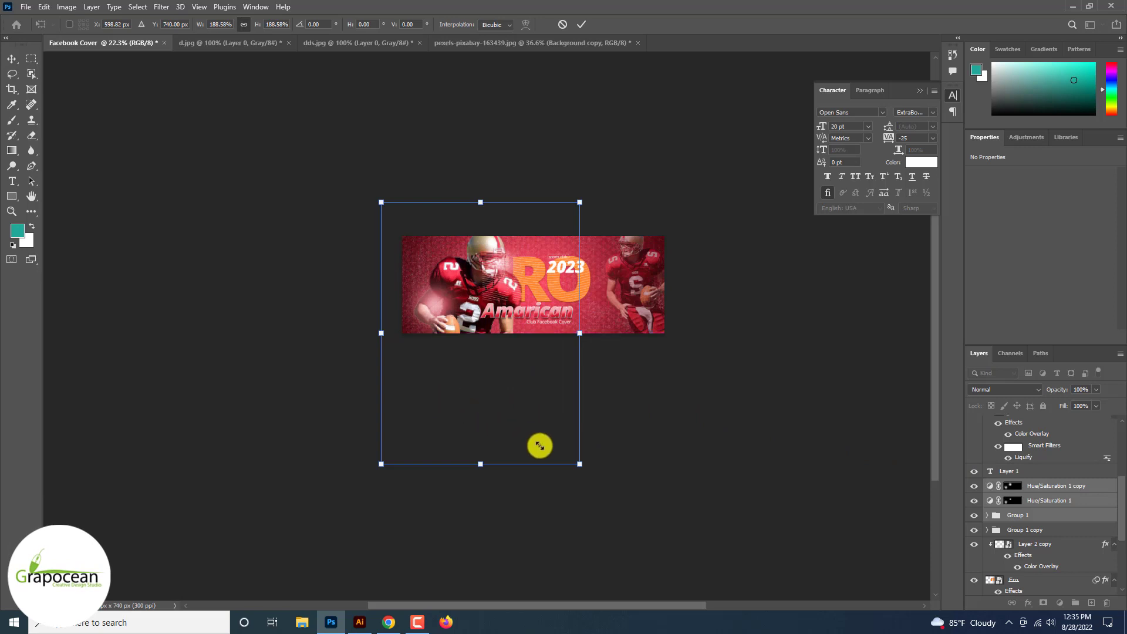
drag(578, 464, 538, 440)
drag(479, 411, 473, 394)
click(580, 24)
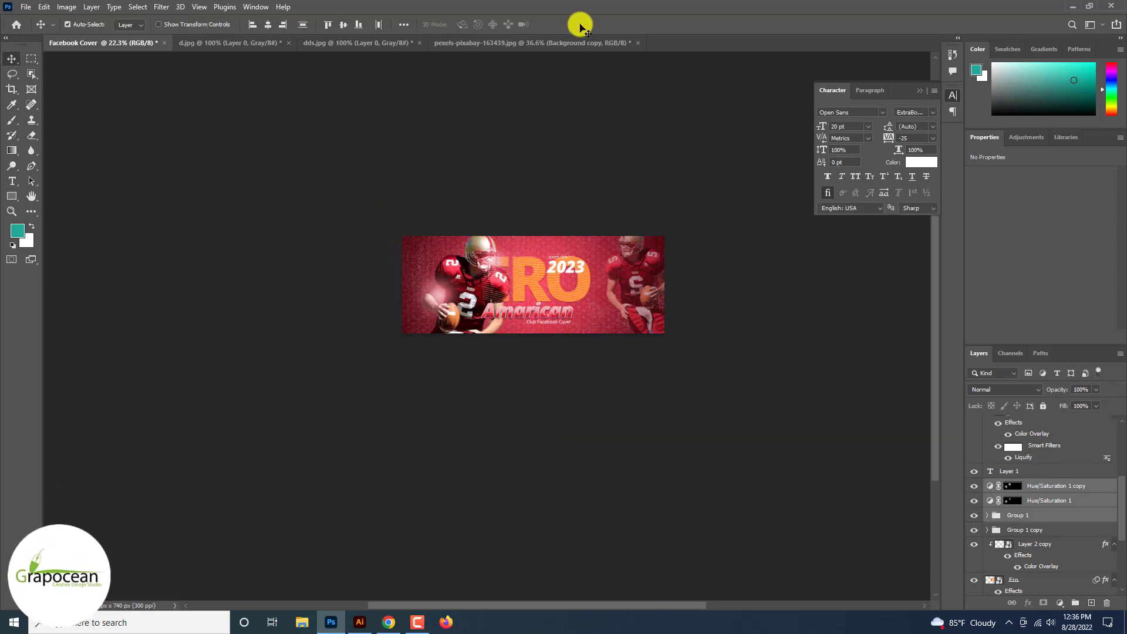
Step: Scale the ERO title with its texture and line layers to 73.89% and move them about 236 px right and 32 px down
scroll(577, 185, up, 5)
click(579, 296)
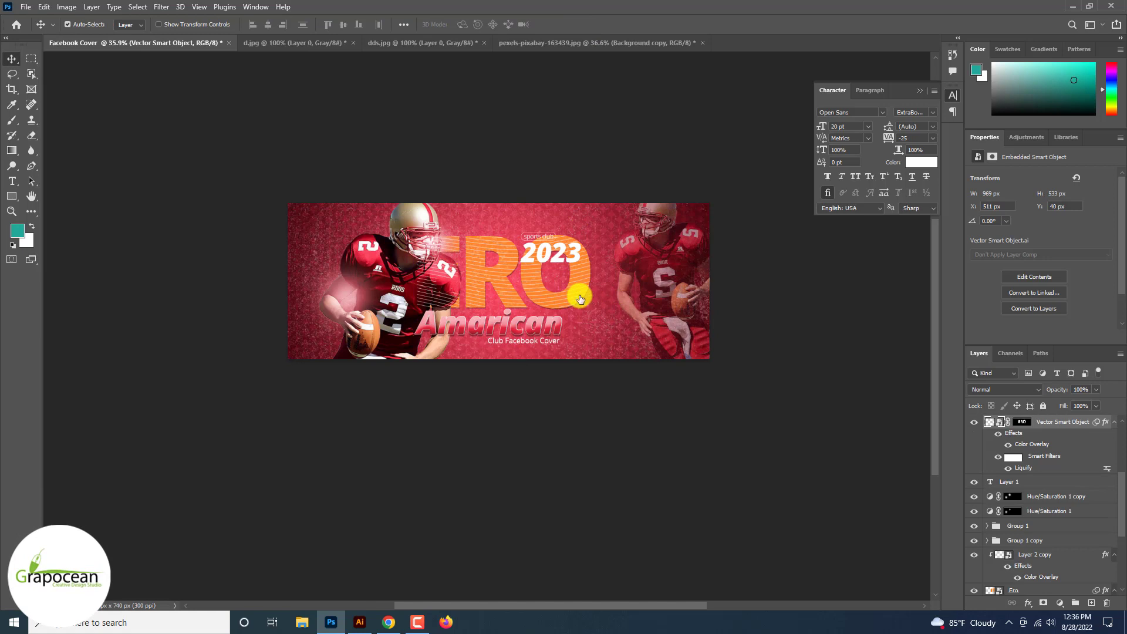
click(579, 299)
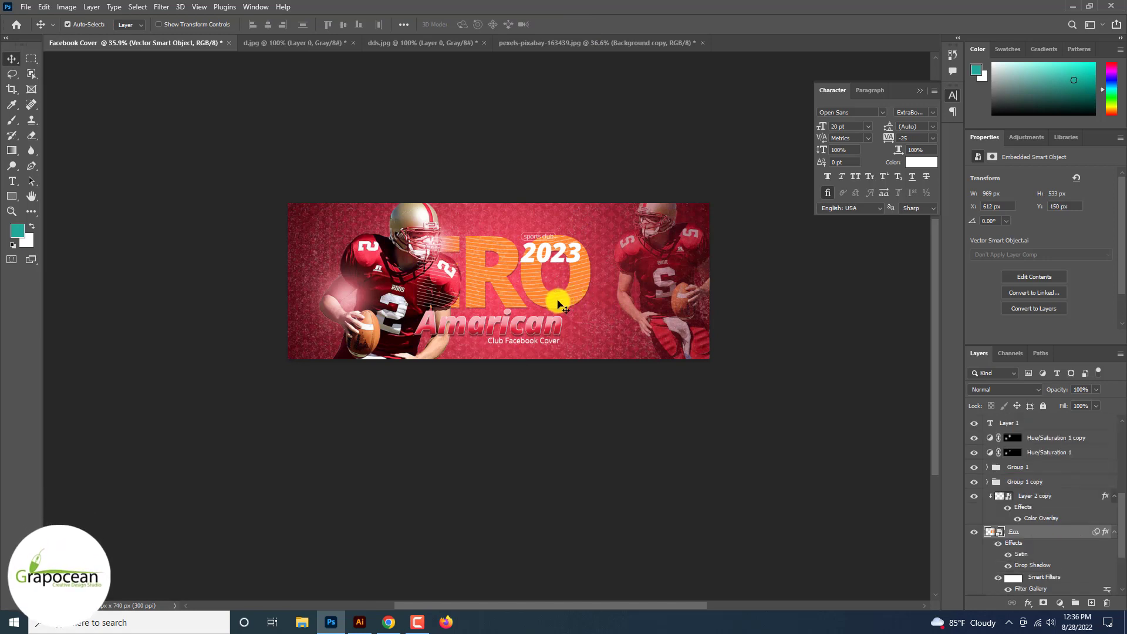
ctrl+click(1050, 496)
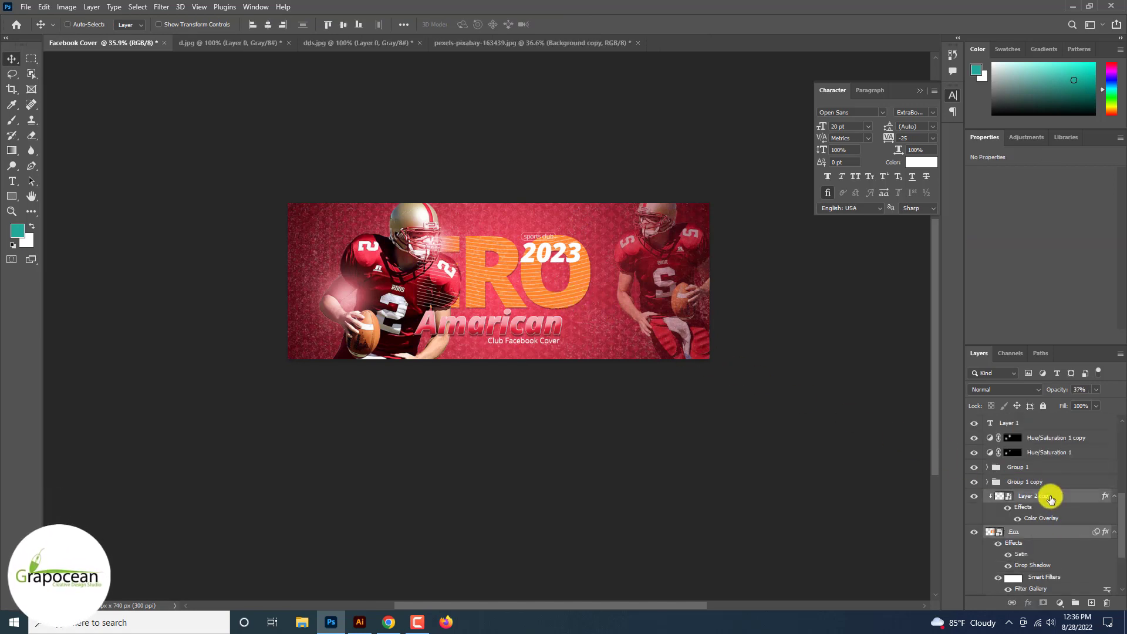
scroll(1052, 523, up, 5)
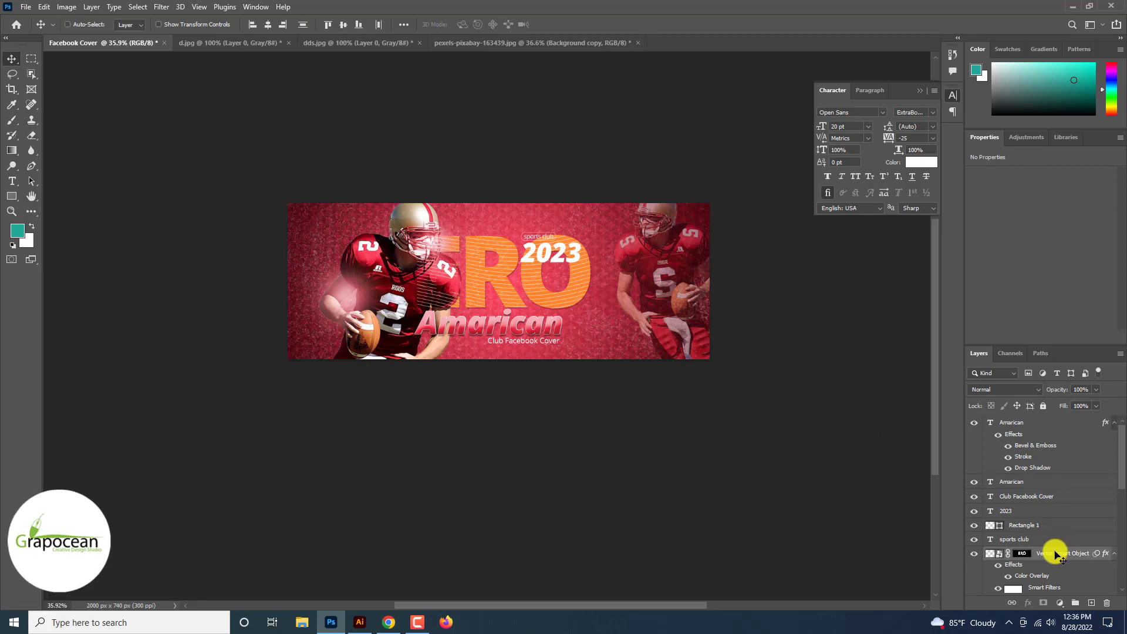
key(ctrl+t)
click(580, 238)
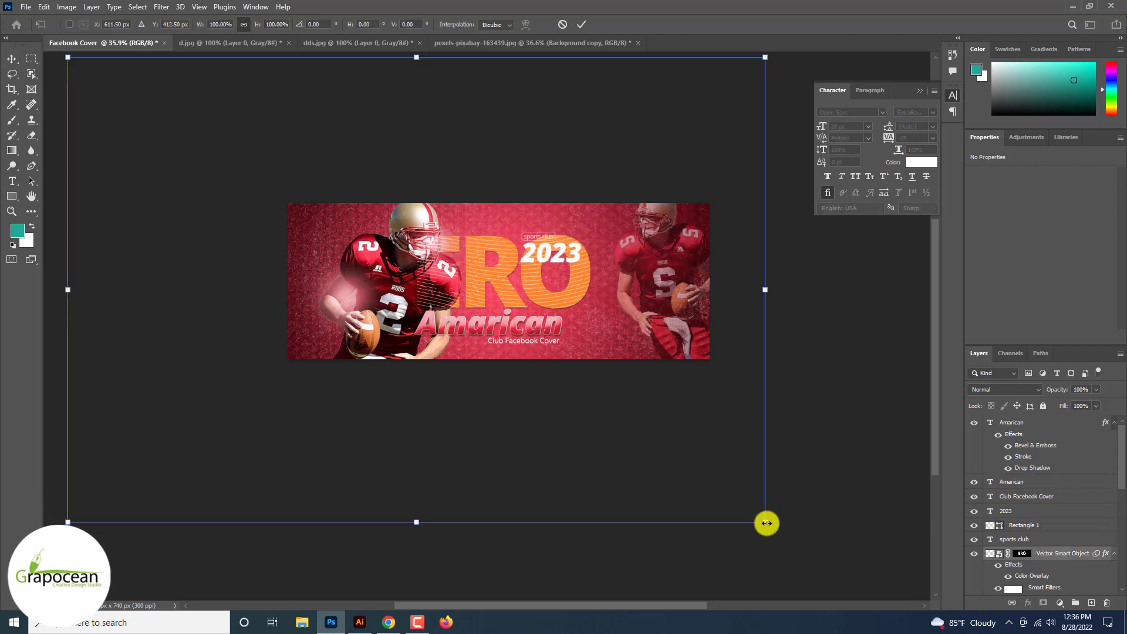
drag(765, 523, 577, 407)
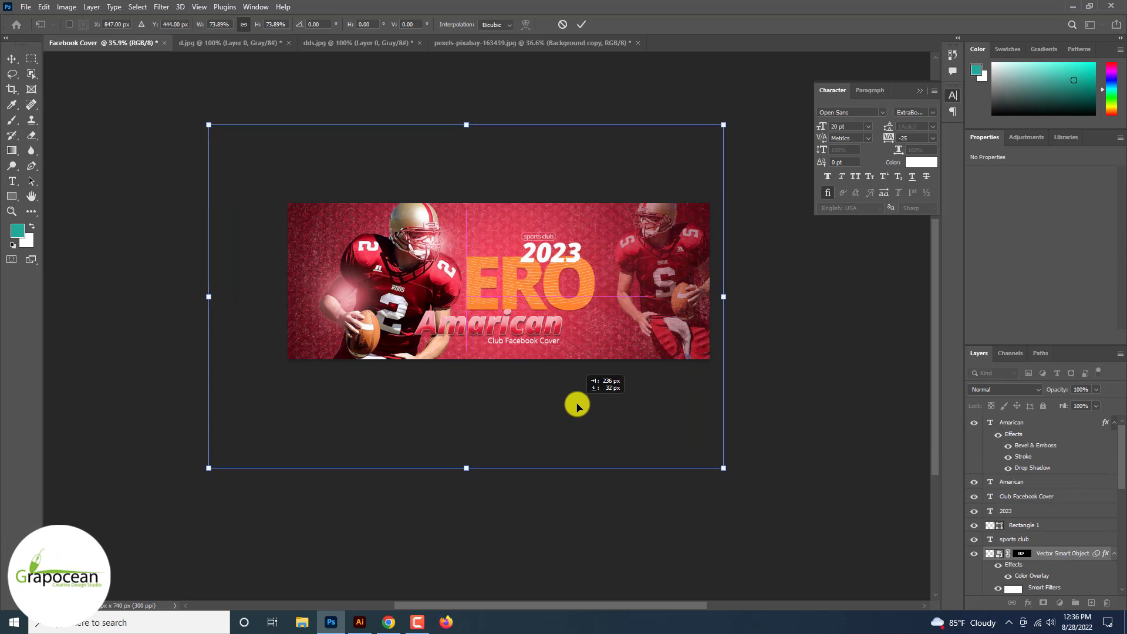
click(582, 22)
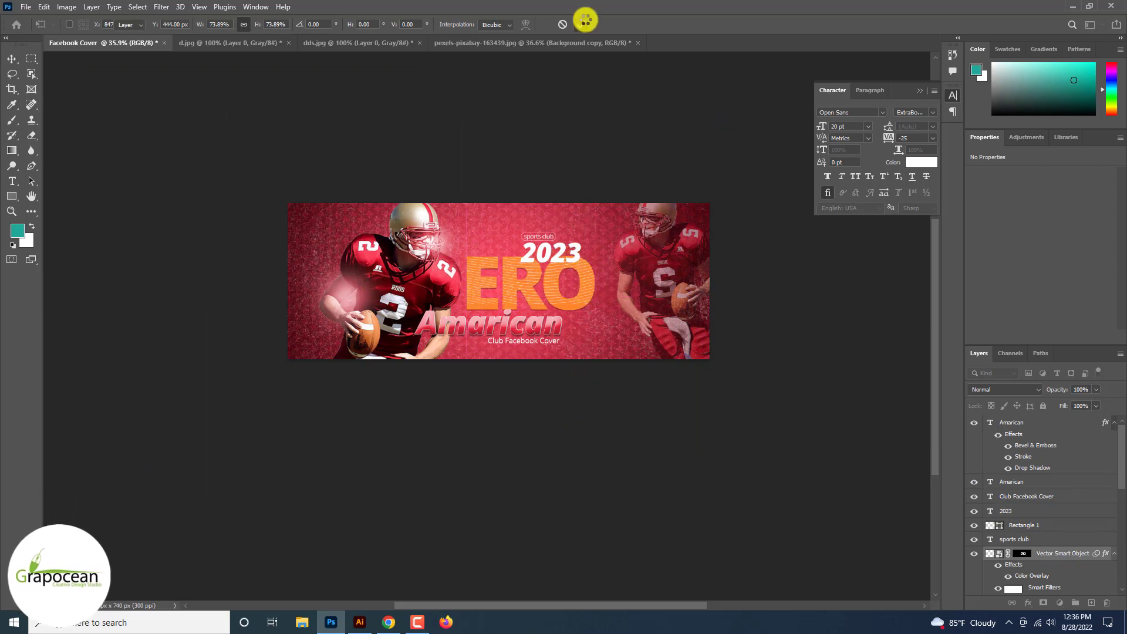
scroll(566, 345, down, 3)
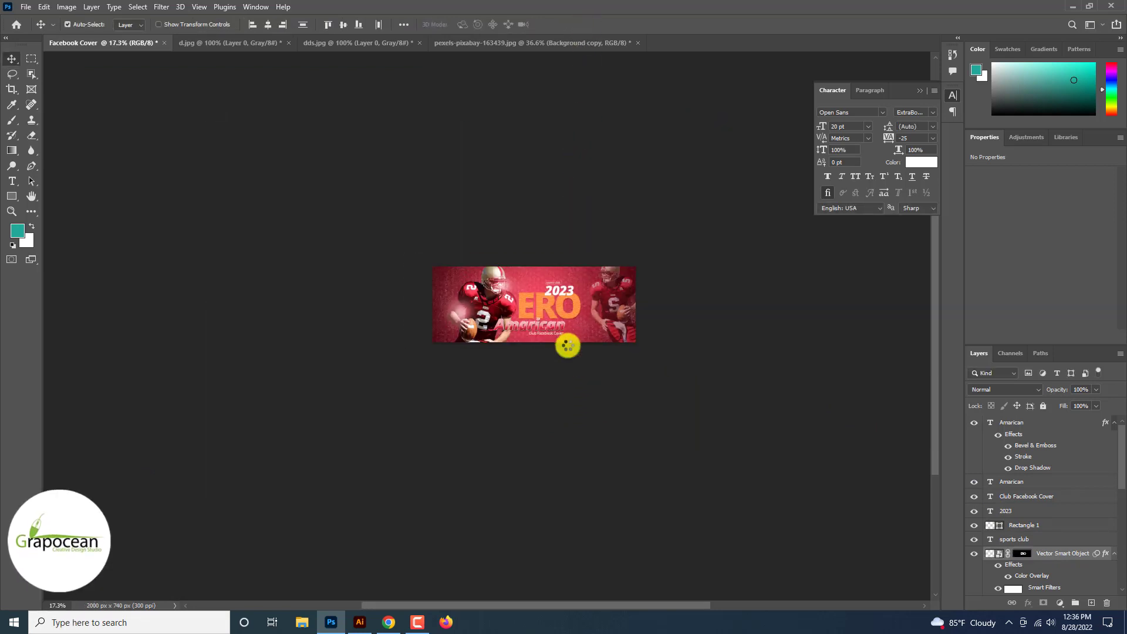
scroll(566, 345, up, 5)
scroll(567, 345, up, 1)
scroll(566, 345, down, 4)
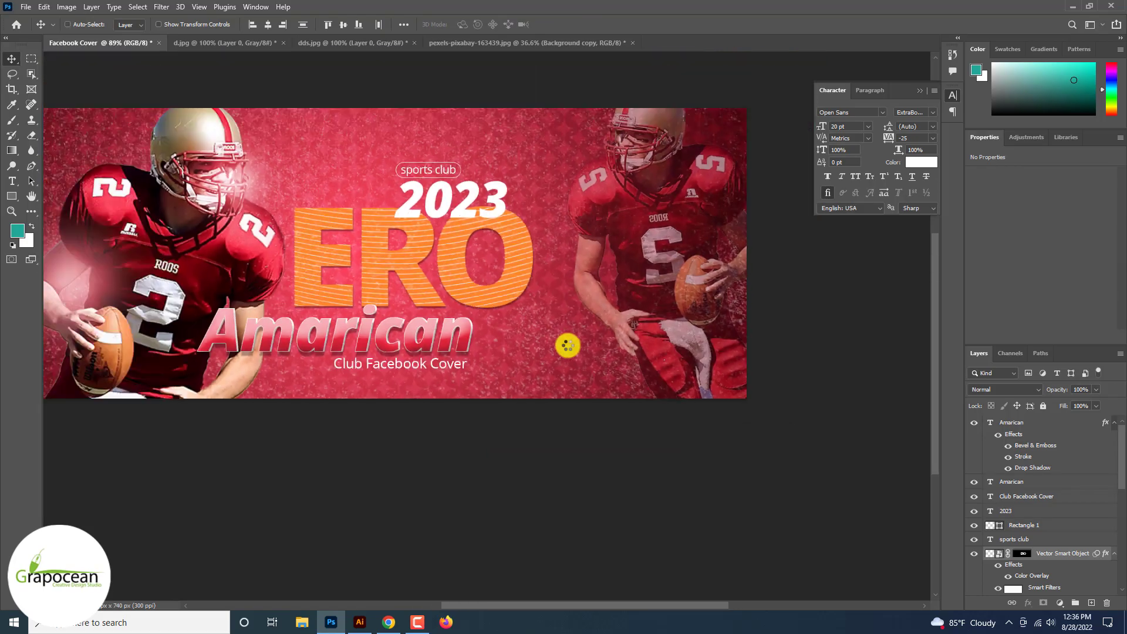